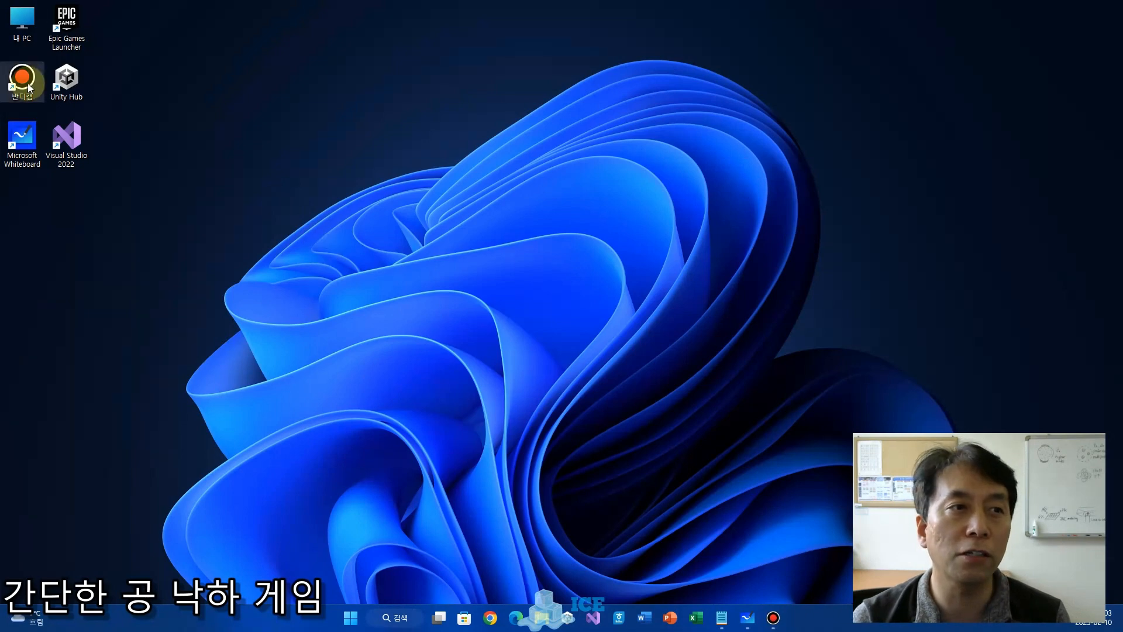
- Launch Unity Hub and check the licence information in its preferences
{"action": "double_click", "coordinate": [63, 85]}
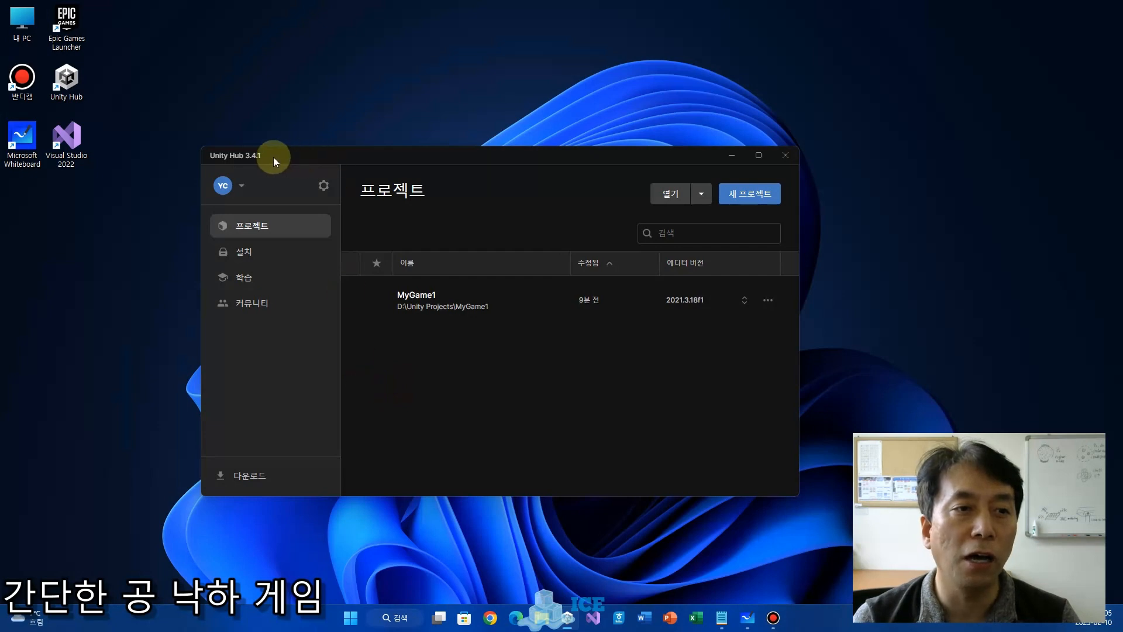
{"action": "left_click", "coordinate": [323, 188]}
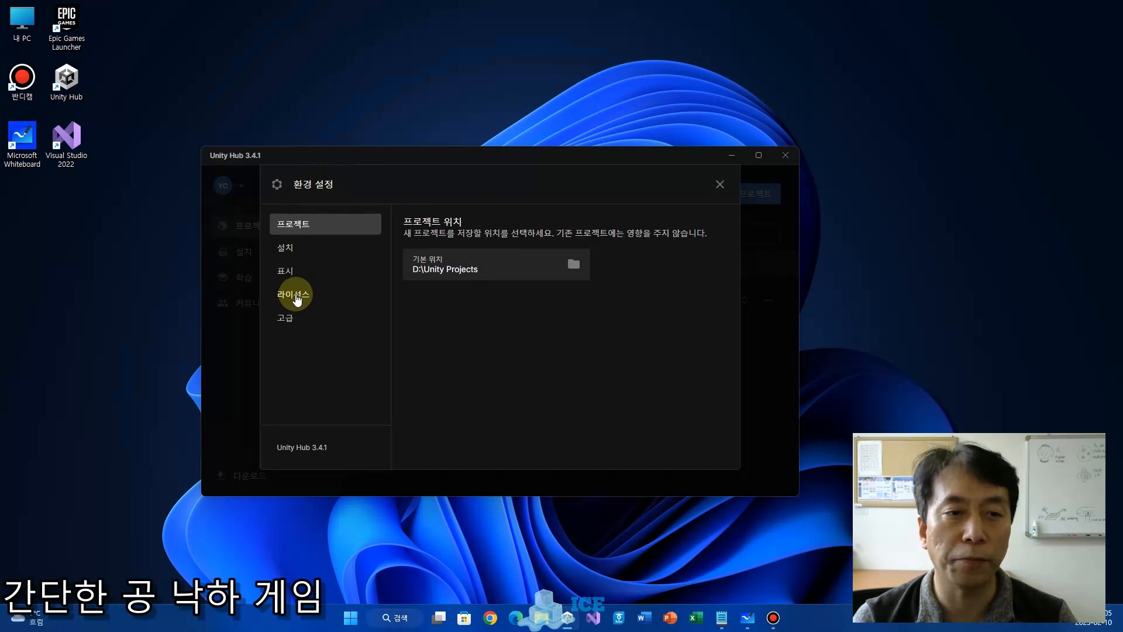
{"action": "left_click", "coordinate": [294, 295]}
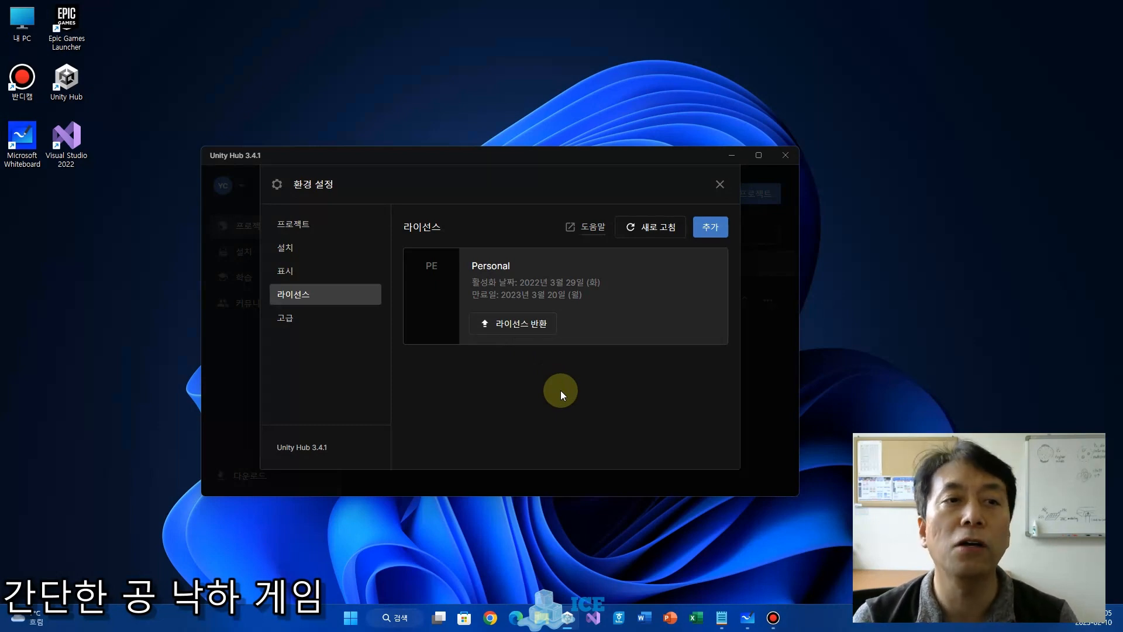
{"action": "left_click", "coordinate": [721, 185]}
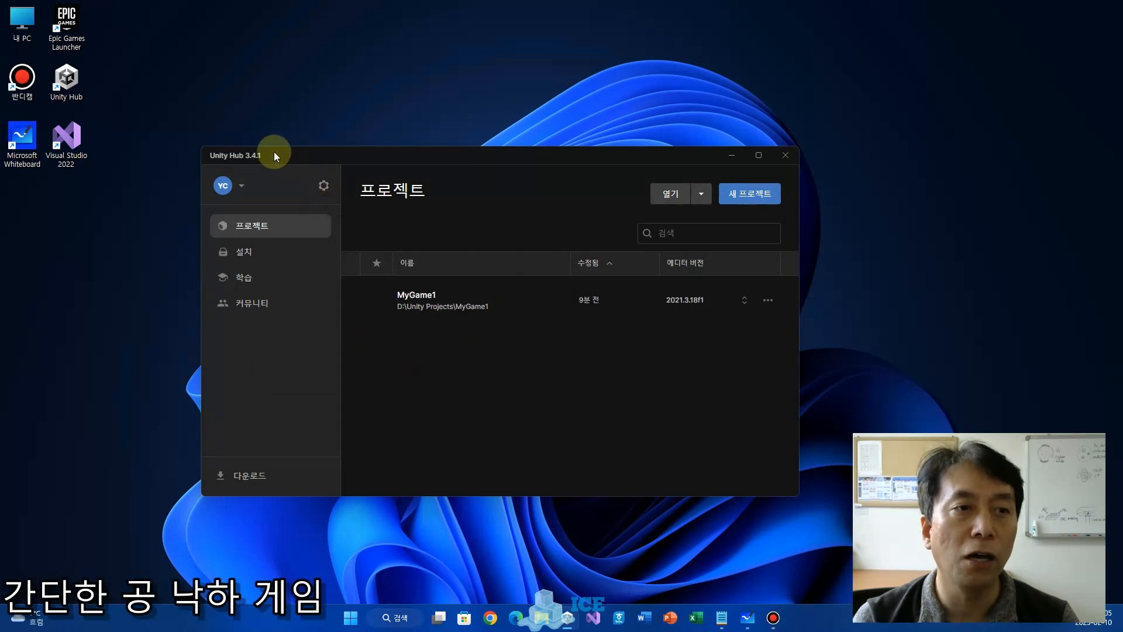
{"action": "left_click", "coordinate": [324, 188]}
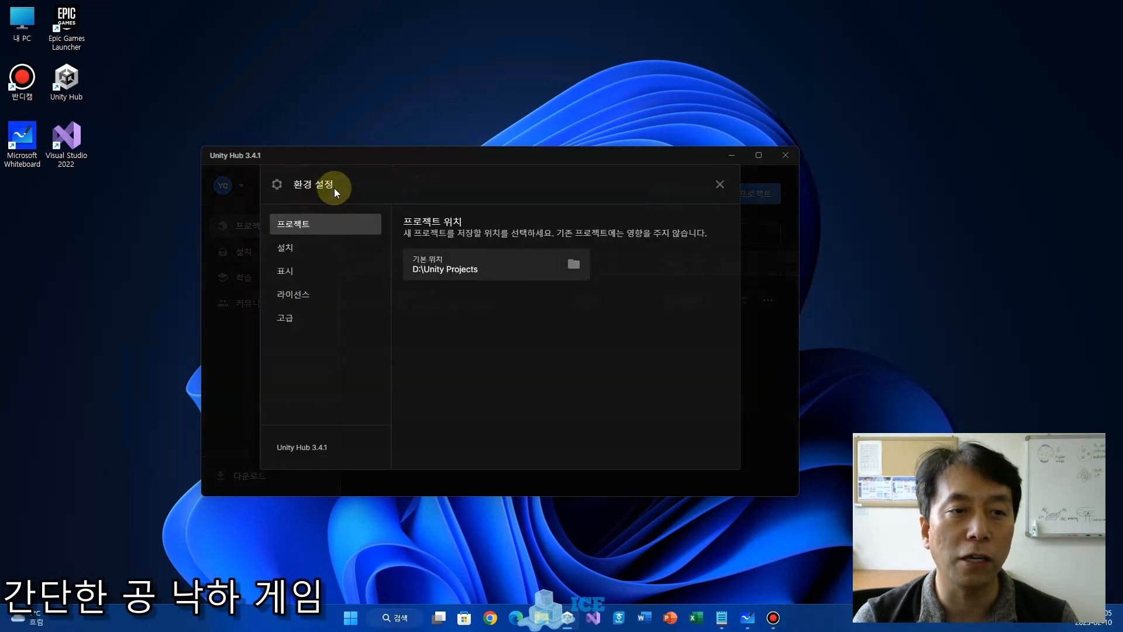
{"action": "left_click", "coordinate": [292, 294]}
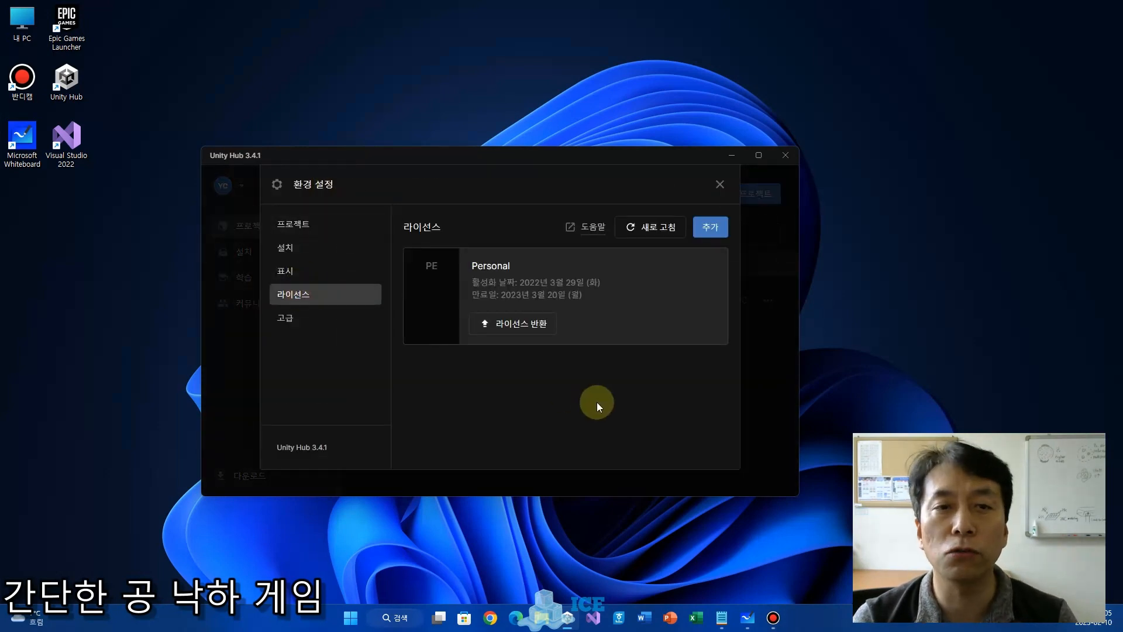
{"action": "left_click", "coordinate": [720, 184]}
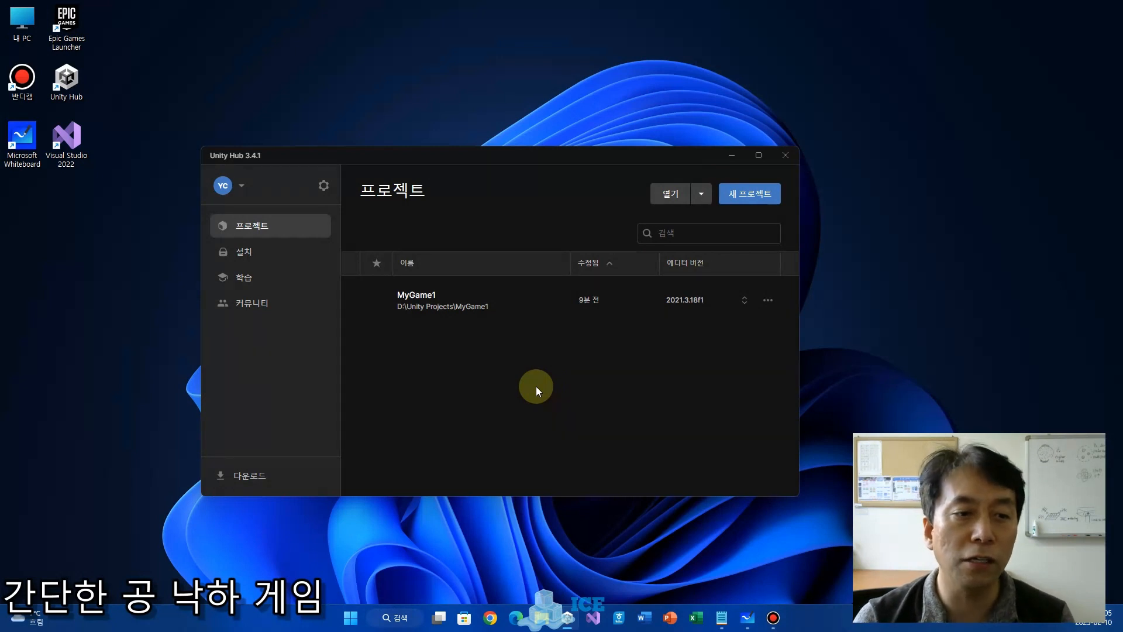
- Create a project named BallGame1 from the 3D core template and make the editor's Scene view taller
{"action": "left_click", "coordinate": [256, 228]}
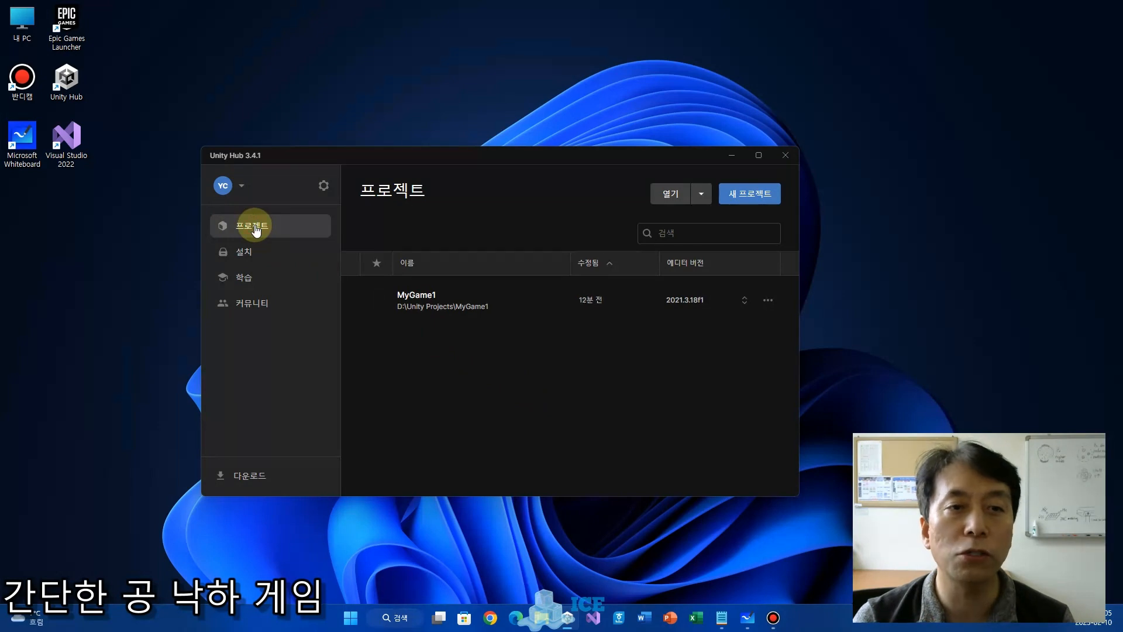
{"action": "left_click", "coordinate": [749, 194]}
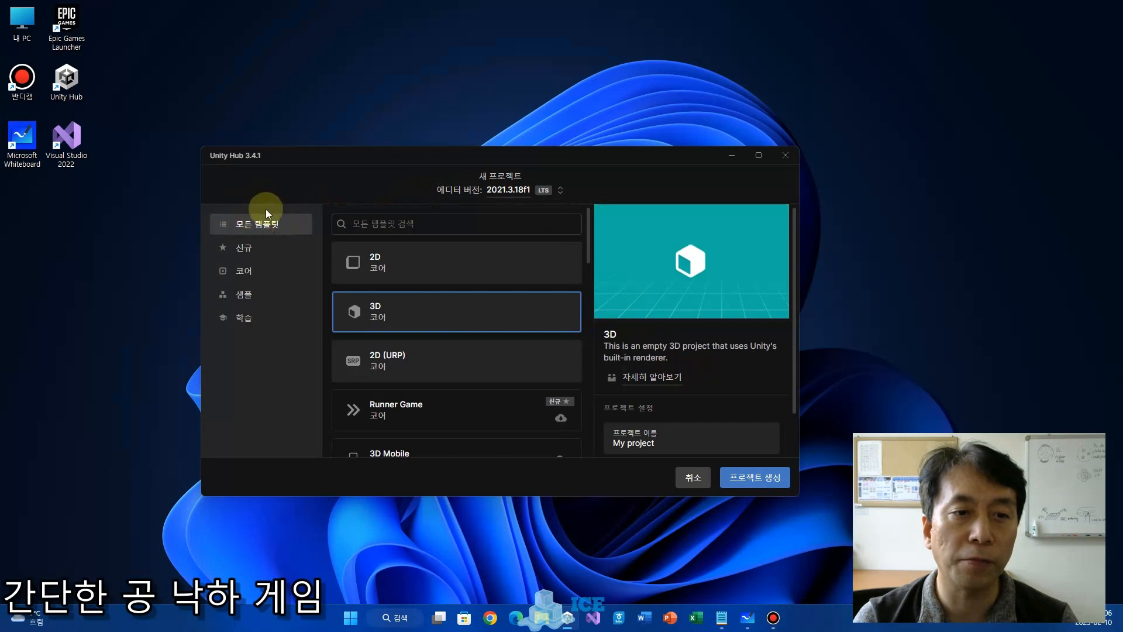
{"action": "left_click", "coordinate": [397, 315]}
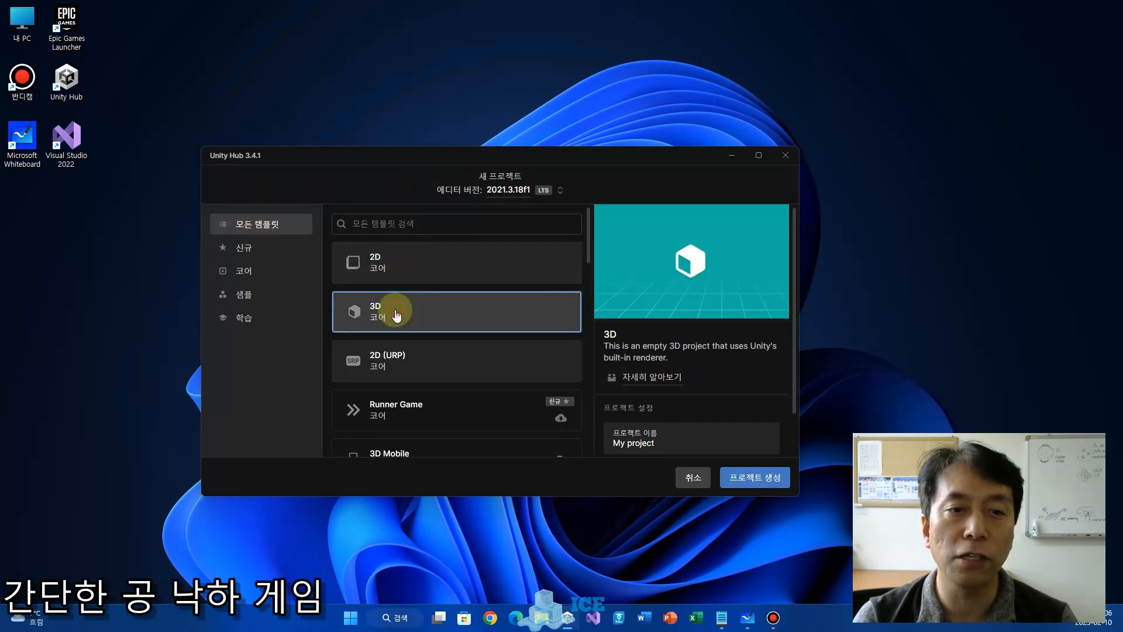
{"action": "left_click", "coordinate": [683, 445]}
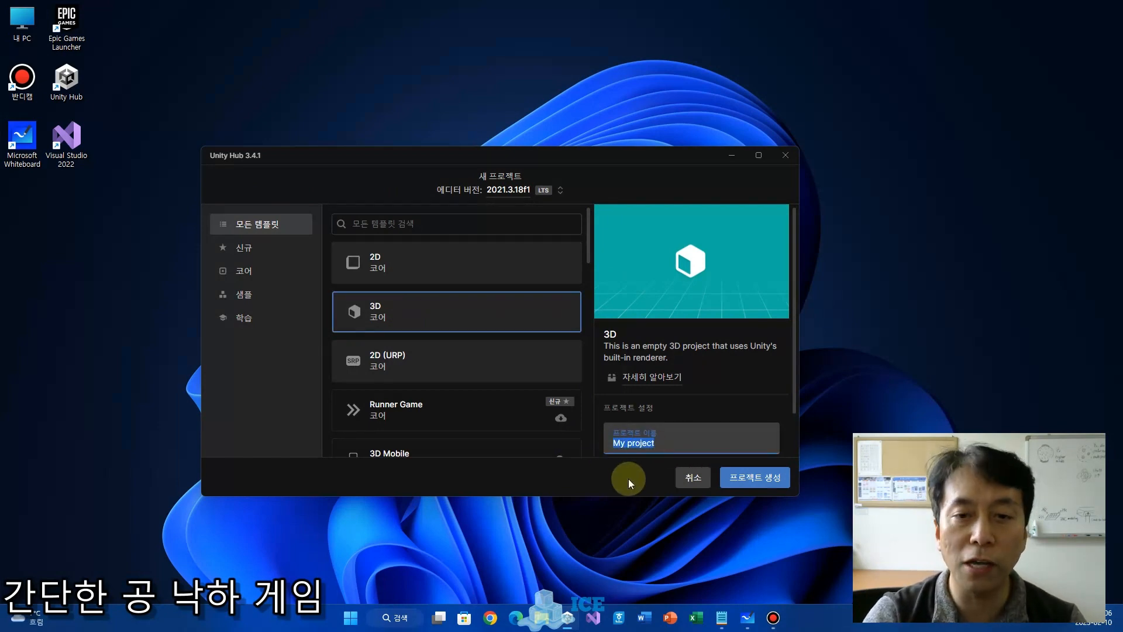
{"action": "type", "text": "BallGame1"}
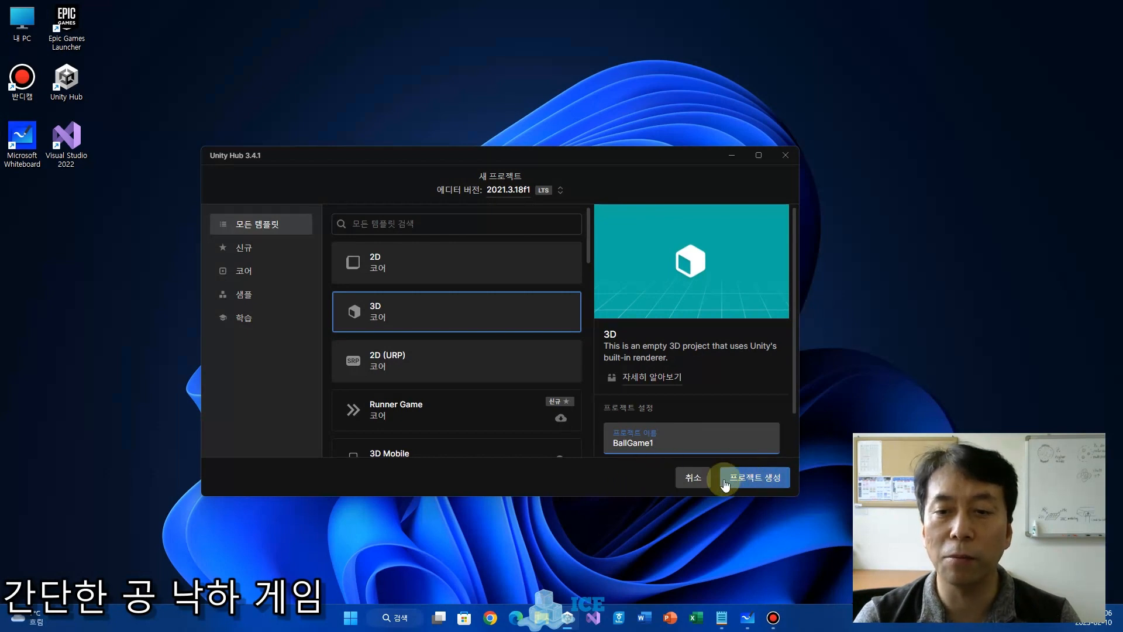
{"action": "left_click", "coordinate": [755, 480]}
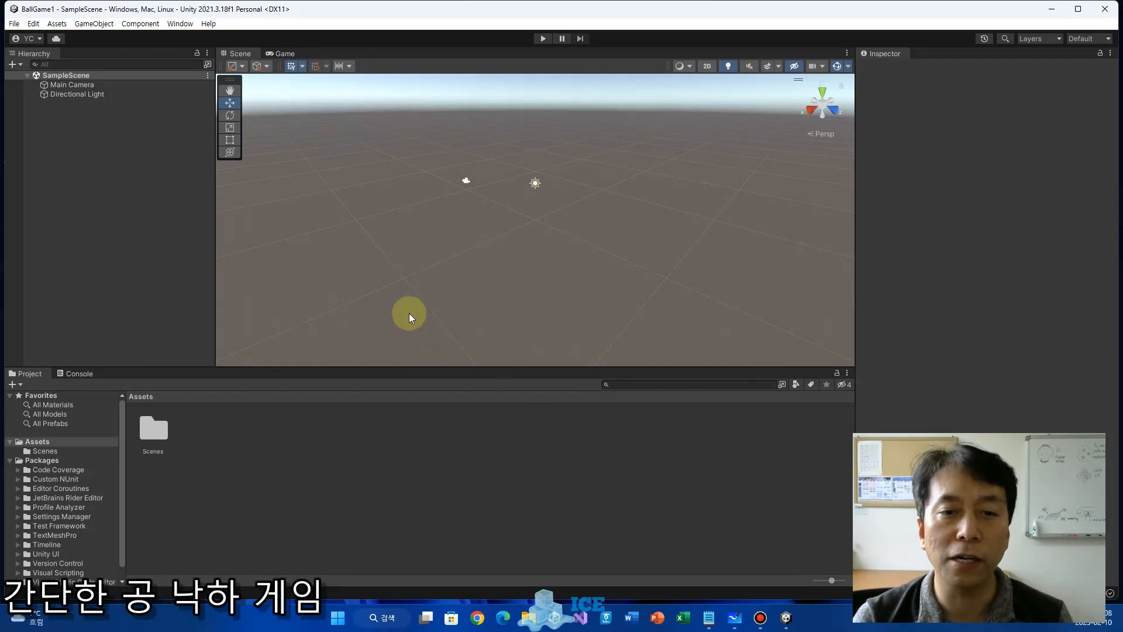
{"action": "left_click_drag", "start_coordinate": [498, 370], "coordinate": [506, 437]}
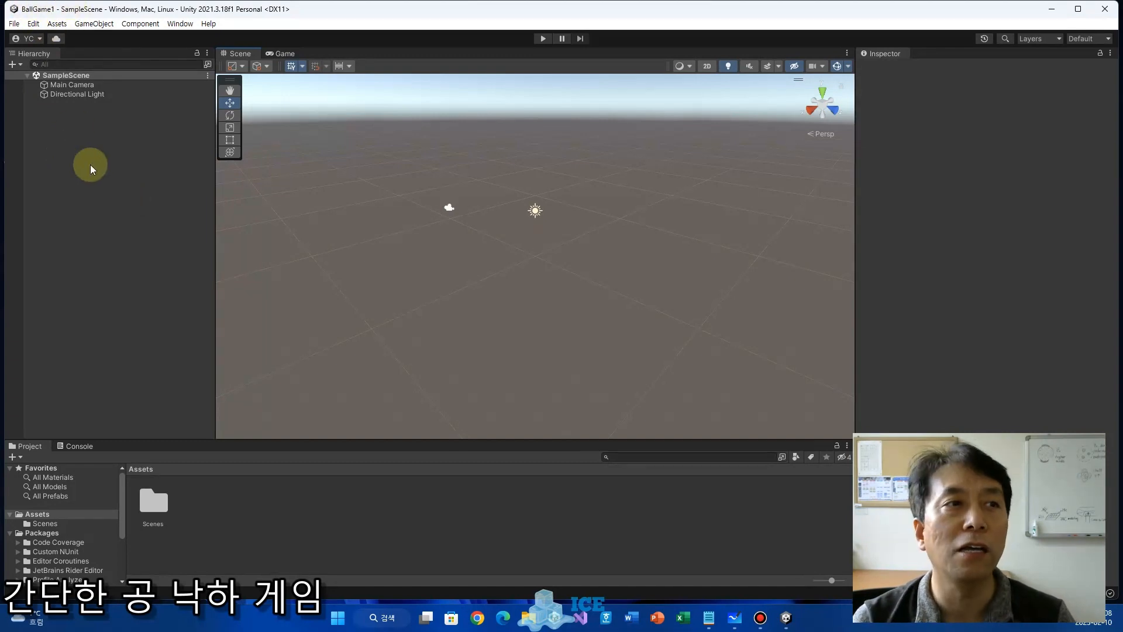
{"action": "left_click", "coordinate": [16, 24]}
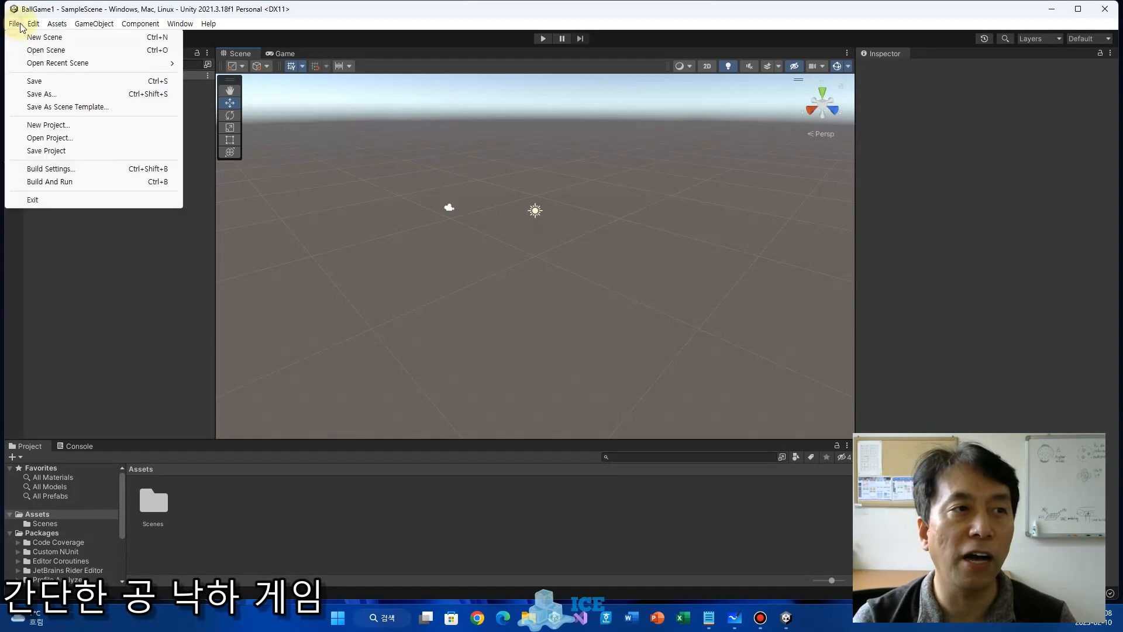
{"action": "left_click", "coordinate": [34, 25]}
{"action": "left_click", "coordinate": [57, 25]}
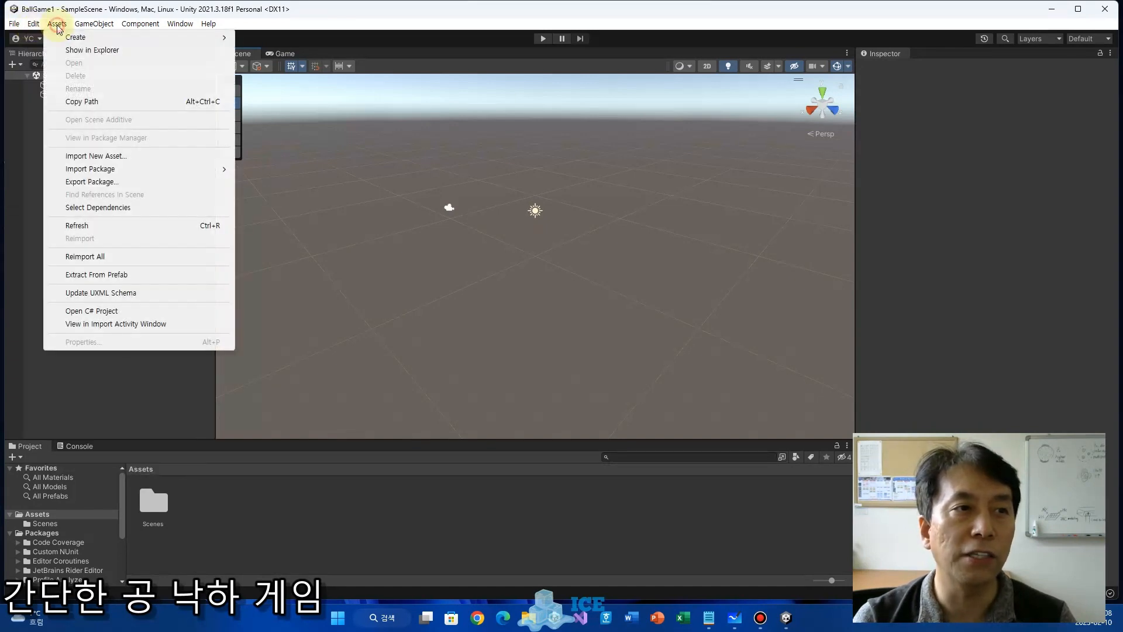
{"action": "mouse_move", "coordinate": [98, 29]}
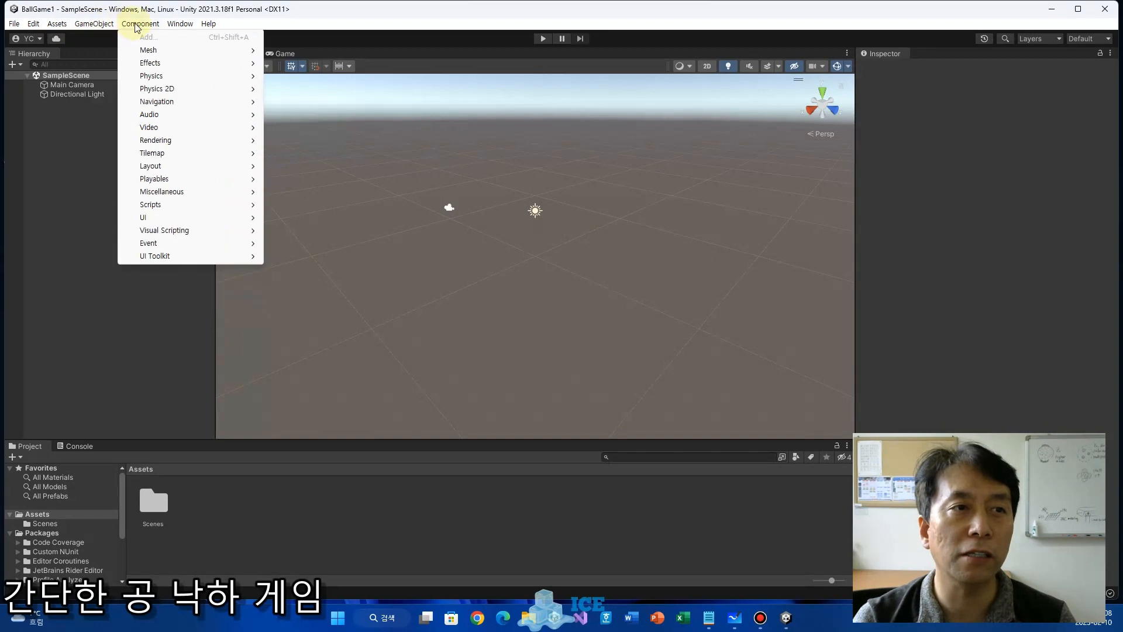
{"action": "mouse_move", "coordinate": [188, 28]}
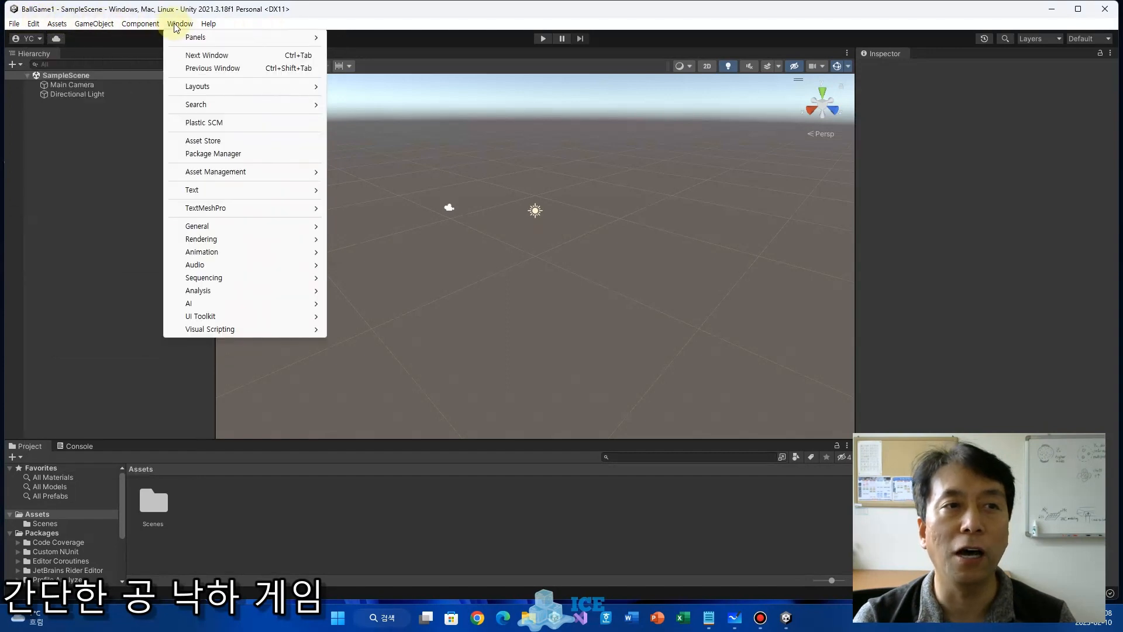
{"action": "left_click", "coordinate": [108, 250]}
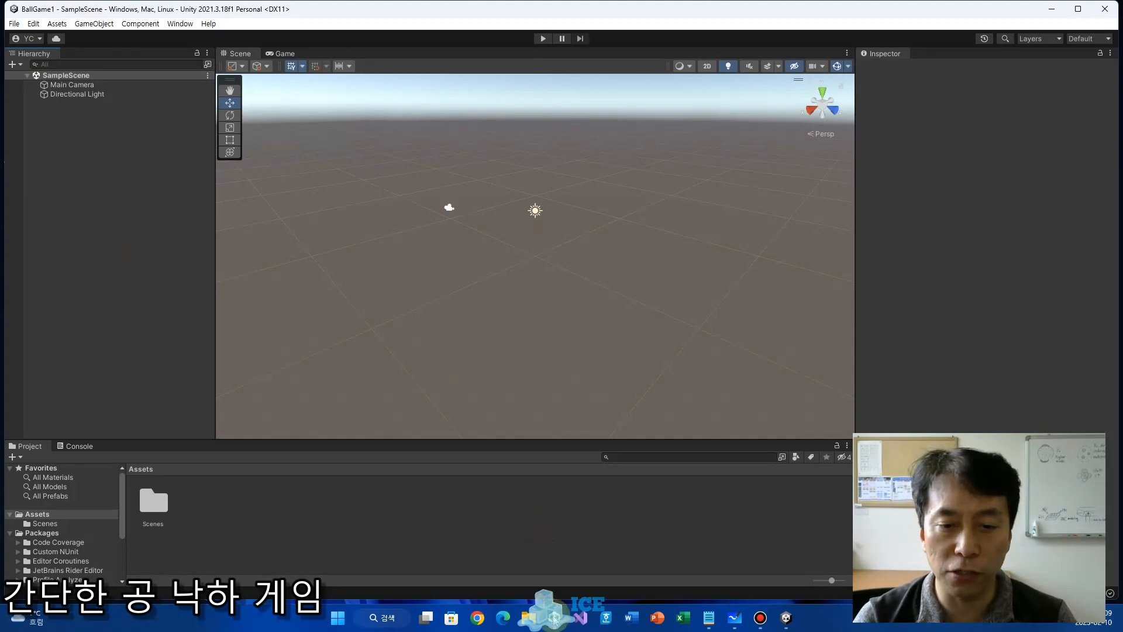
- Switch to Microsoft Whiteboard and handwrite "1. Hierachy (계층도)" with the black pen near the upper edge of the board
{"action": "mouse_move", "coordinate": [553, 617]}
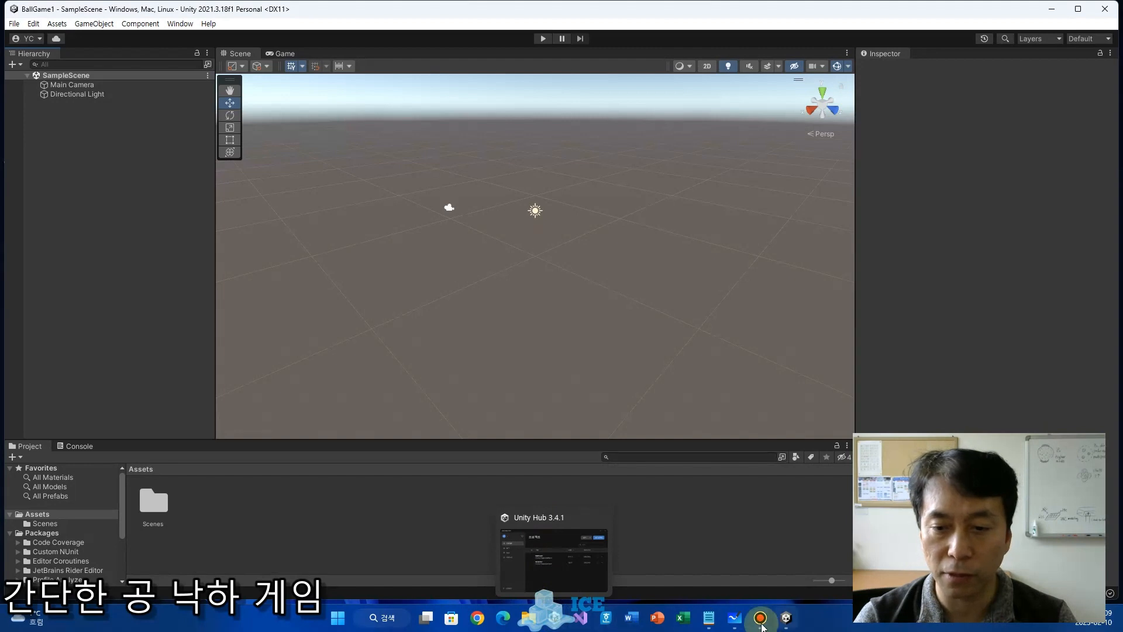
{"action": "left_click", "coordinate": [734, 618]}
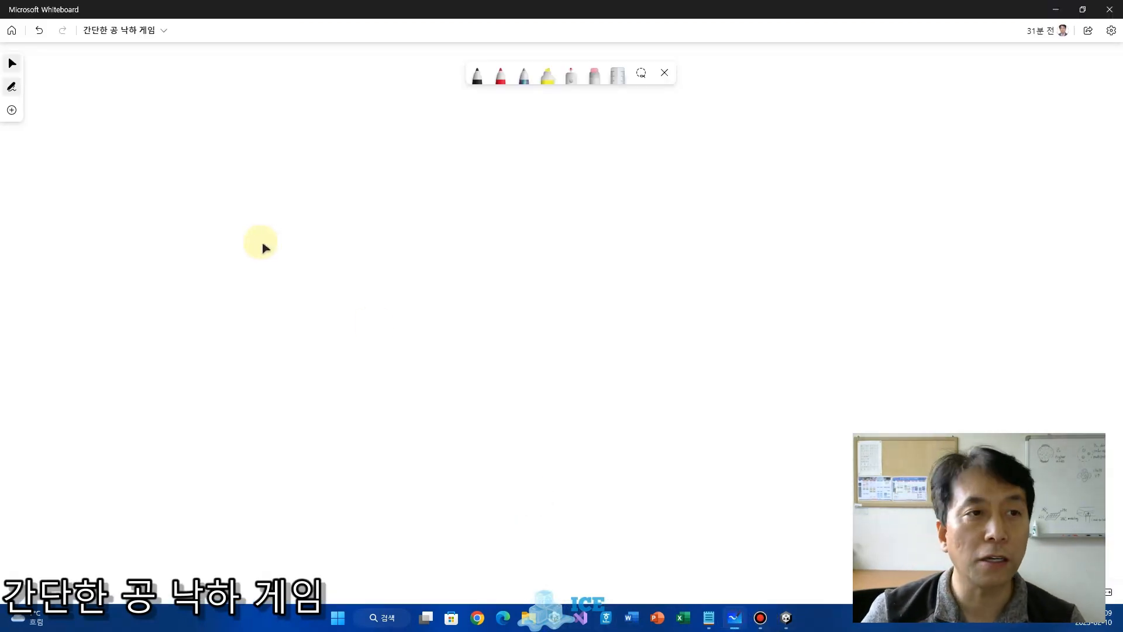
{"action": "left_click", "coordinate": [477, 74]}
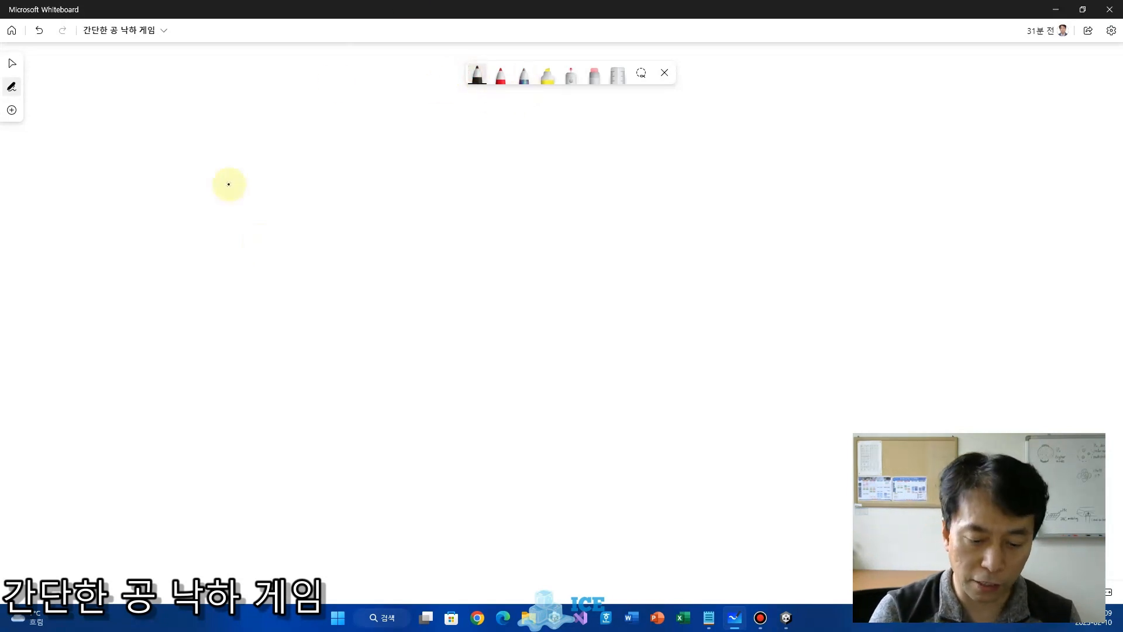
{"action": "left_click_drag", "start_coordinate": [118, 129], "coordinate": [150, 159]}
{"action": "left_click", "coordinate": [130, 146]}
{"action": "mouse_move", "coordinate": [166, 115]}
{"action": "left_mouse_down"}
{"action": "mouse_move", "coordinate": [168, 159]}
{"action": "mouse_move", "coordinate": [212, 154]}
{"action": "mouse_move", "coordinate": [222, 136]}
{"action": "left_mouse_up"}
{"action": "left_click", "coordinate": [235, 136]}
{"action": "mouse_move", "coordinate": [270, 142]}
{"action": "left_mouse_down"}
{"action": "mouse_move", "coordinate": [296, 130]}
{"action": "mouse_move", "coordinate": [318, 152]}
{"action": "mouse_move", "coordinate": [358, 126]}
{"action": "mouse_move", "coordinate": [402, 117]}
{"action": "mouse_move", "coordinate": [425, 121]}
{"action": "mouse_move", "coordinate": [441, 160]}
{"action": "mouse_move", "coordinate": [458, 142]}
{"action": "mouse_move", "coordinate": [487, 155]}
{"action": "left_mouse_up"}
{"action": "left_click_drag", "start_coordinate": [501, 116], "coordinate": [506, 164]}
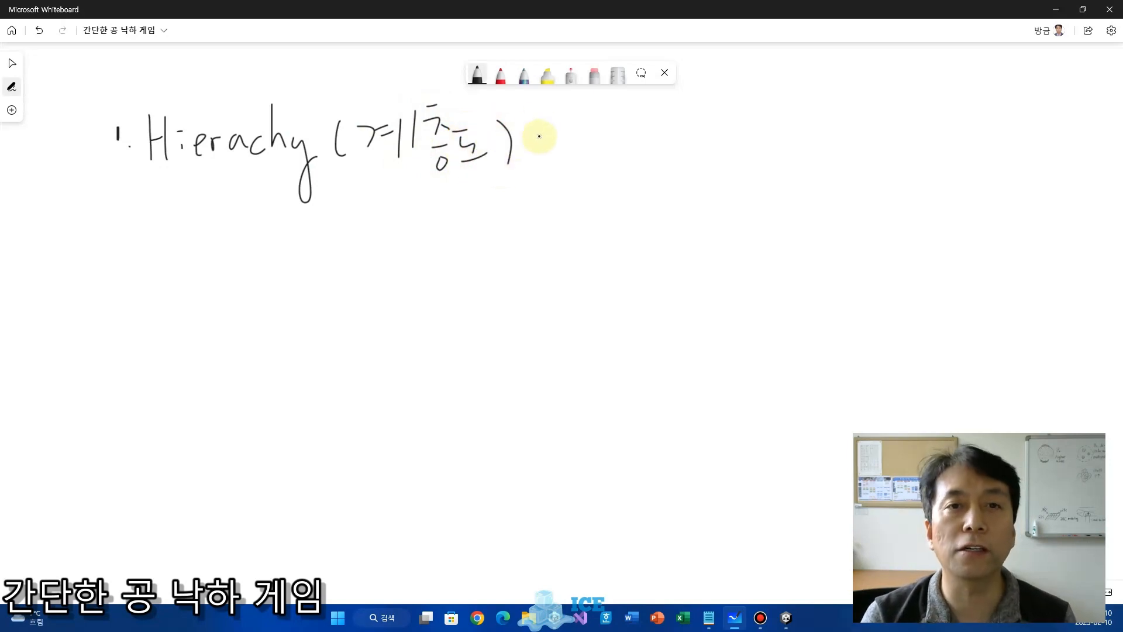
- Handwrite a colon and the word "오브젝트" after the "Hierachy (계층도)" heading
{"action": "left_click_drag", "start_coordinate": [541, 128], "coordinate": [545, 132]}
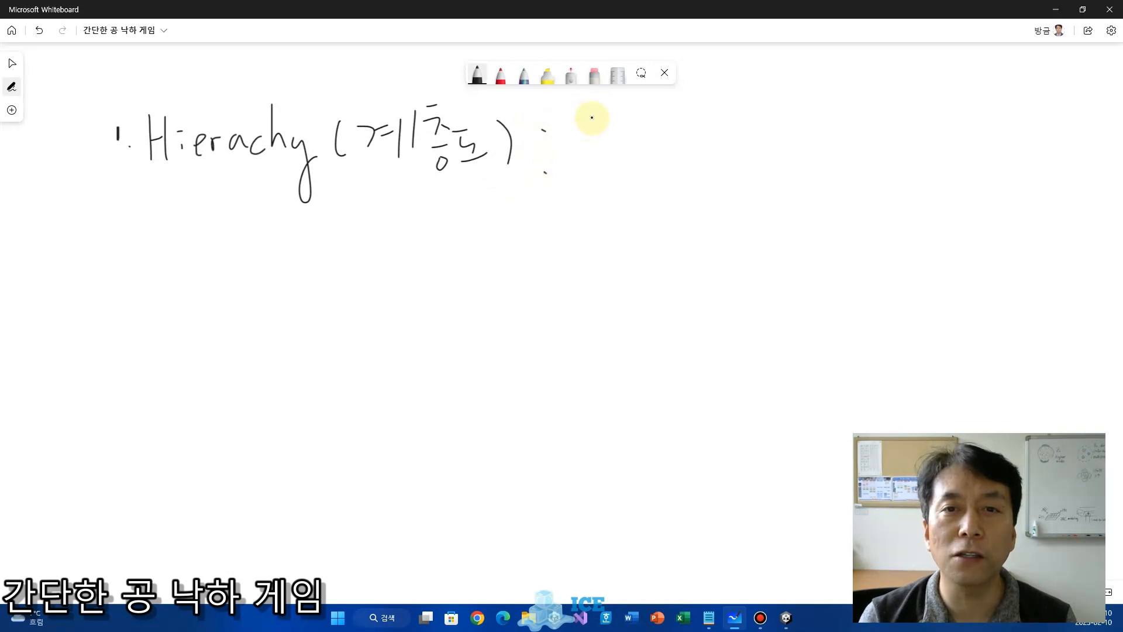
{"action": "left_click_drag", "start_coordinate": [595, 117], "coordinate": [602, 161]}
{"action": "left_click_drag", "start_coordinate": [593, 170], "coordinate": [611, 164]}
{"action": "left_click_drag", "start_coordinate": [619, 122], "coordinate": [621, 156]}
{"action": "left_click_drag", "start_coordinate": [623, 148], "coordinate": [637, 150]}
{"action": "mouse_move", "coordinate": [624, 168]}
{"action": "left_mouse_down"}
{"action": "mouse_move", "coordinate": [642, 162]}
{"action": "mouse_move", "coordinate": [650, 120]}
{"action": "mouse_move", "coordinate": [664, 145]}
{"action": "mouse_move", "coordinate": [684, 120]}
{"action": "mouse_move", "coordinate": [715, 126]}
{"action": "left_mouse_up"}
{"action": "mouse_move", "coordinate": [704, 141]}
{"action": "left_mouse_down"}
{"action": "mouse_move", "coordinate": [714, 138]}
{"action": "mouse_move", "coordinate": [717, 152]}
{"action": "left_mouse_up"}
{"action": "left_click_drag", "start_coordinate": [709, 160], "coordinate": [723, 156]}
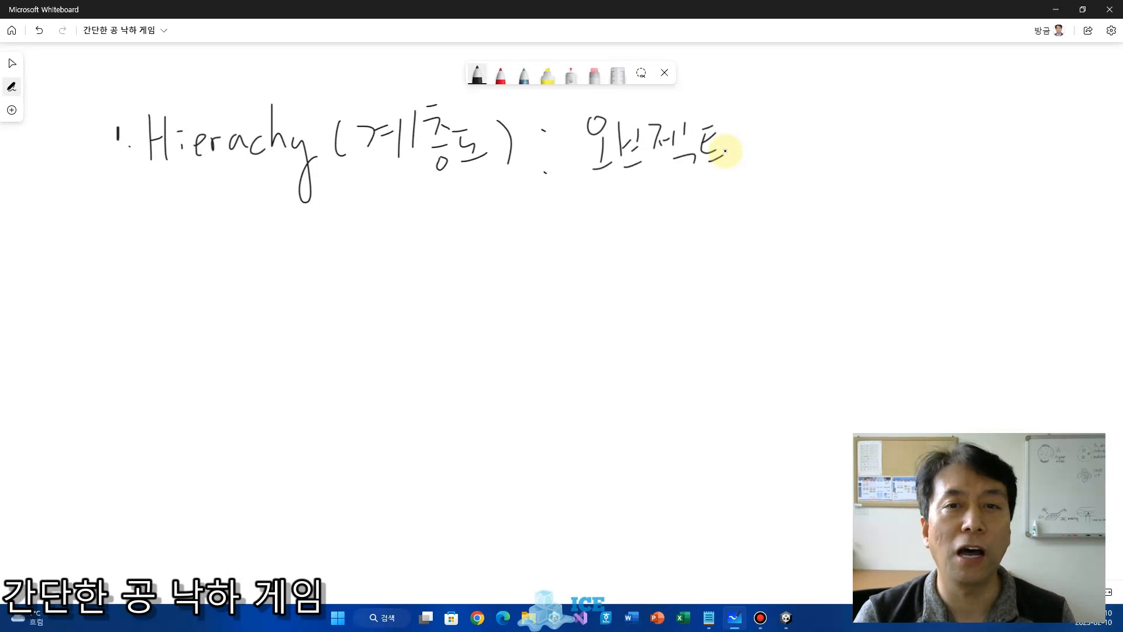
- Switch to the Unity editor and examine the Main Camera and Directional Light objects of SampleScene
{"action": "left_click", "coordinate": [787, 621]}
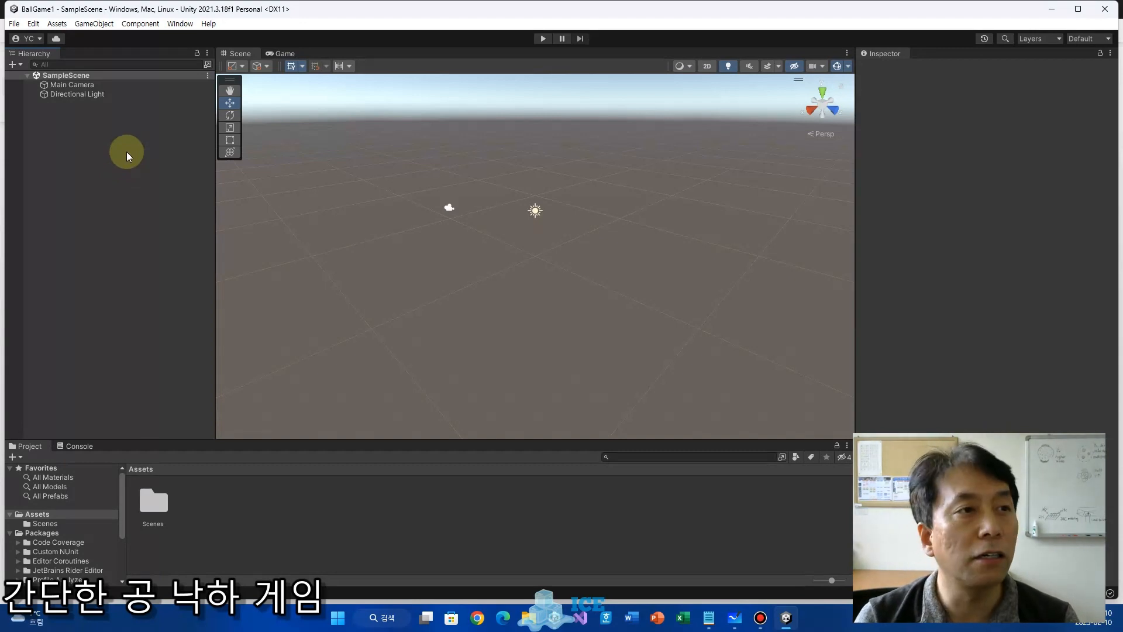
{"action": "left_click", "coordinate": [61, 85]}
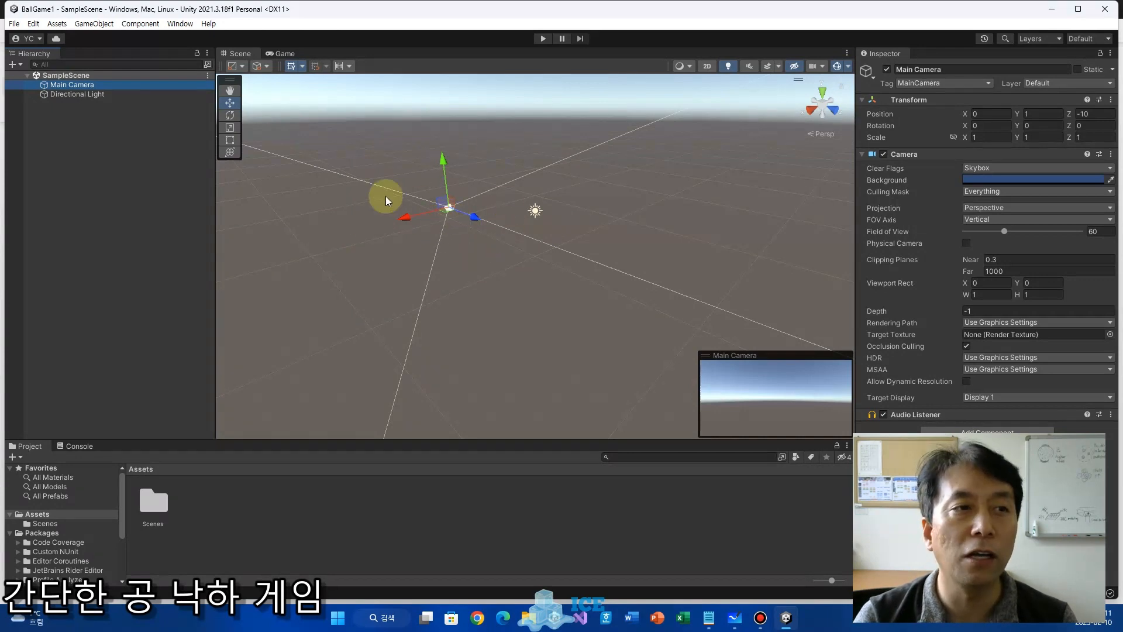
{"action": "left_click", "coordinate": [76, 129]}
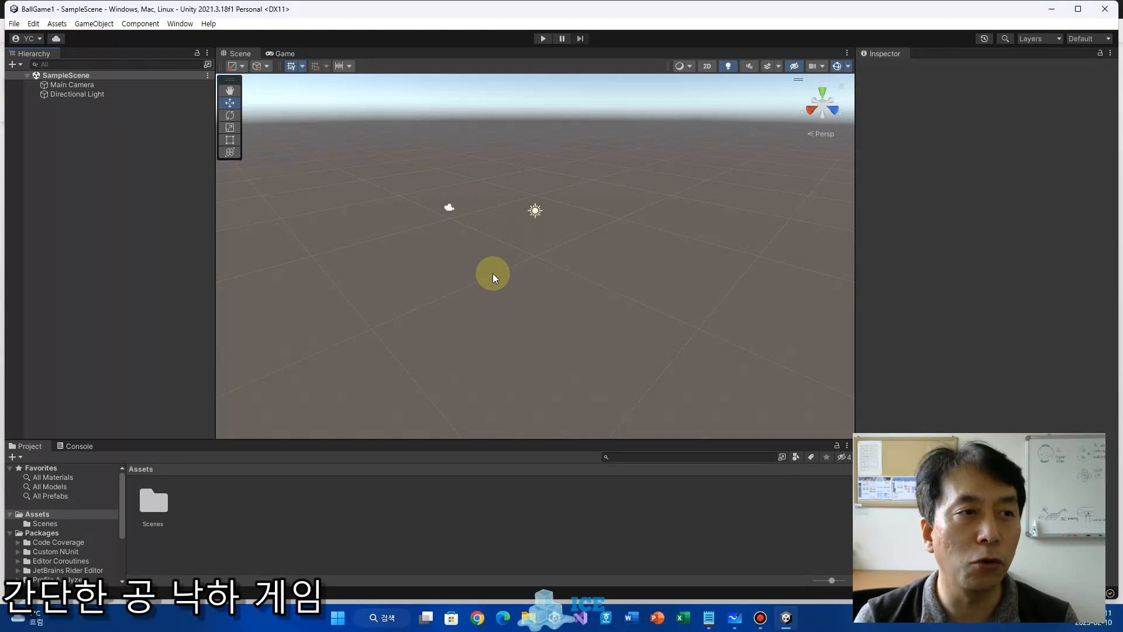
{"action": "left_click", "coordinate": [75, 86]}
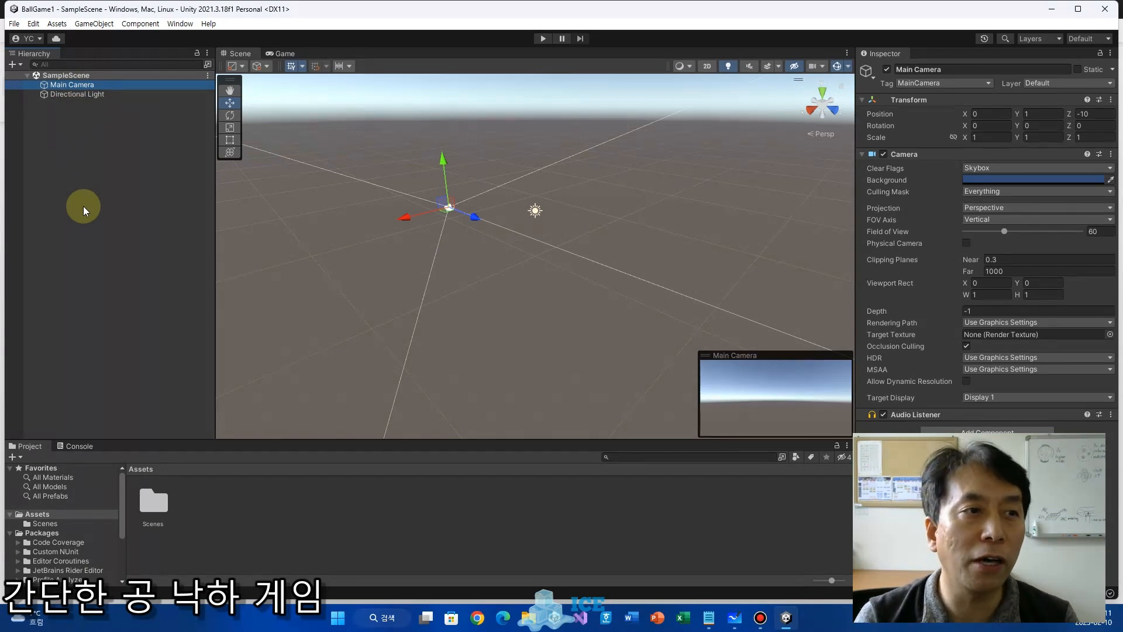
{"action": "left_click", "coordinate": [69, 95]}
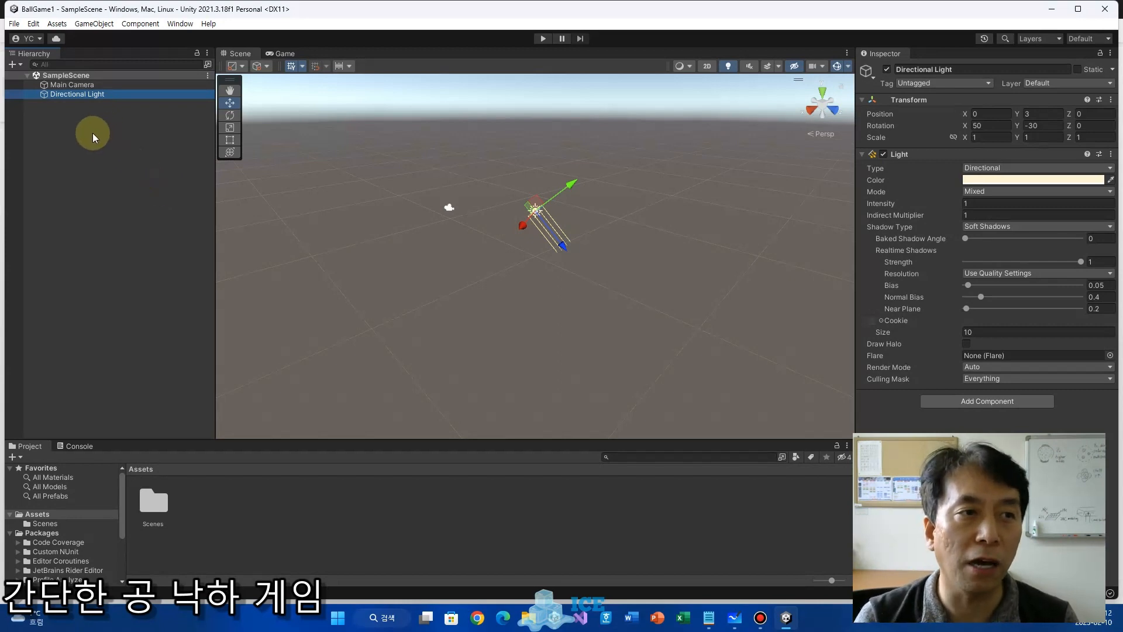
{"action": "left_click", "coordinate": [68, 85]}
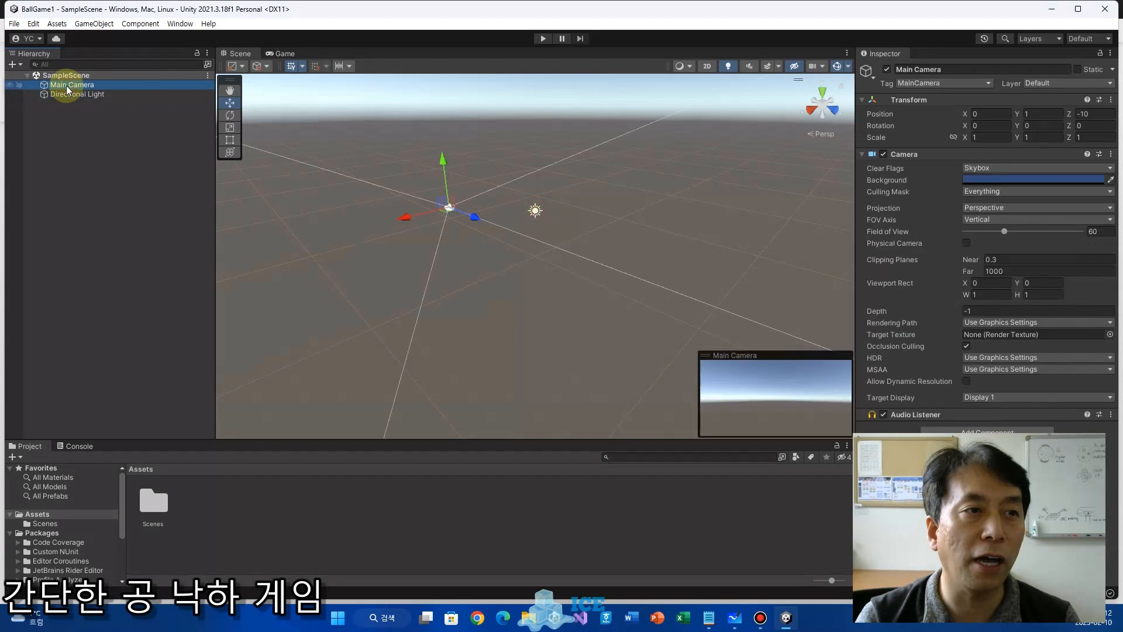
{"action": "left_click", "coordinate": [83, 94]}
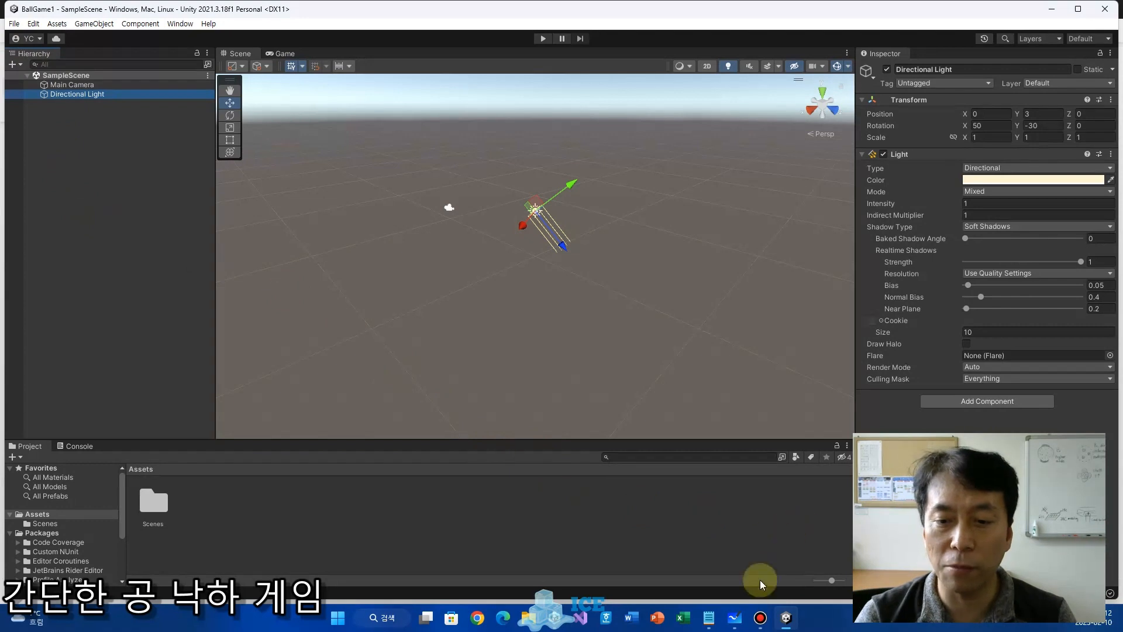
- Switch to Microsoft Whiteboard, underline the "Hierachy (계층도)" heading, and return to the Unity editor
{"action": "left_click", "coordinate": [734, 617]}
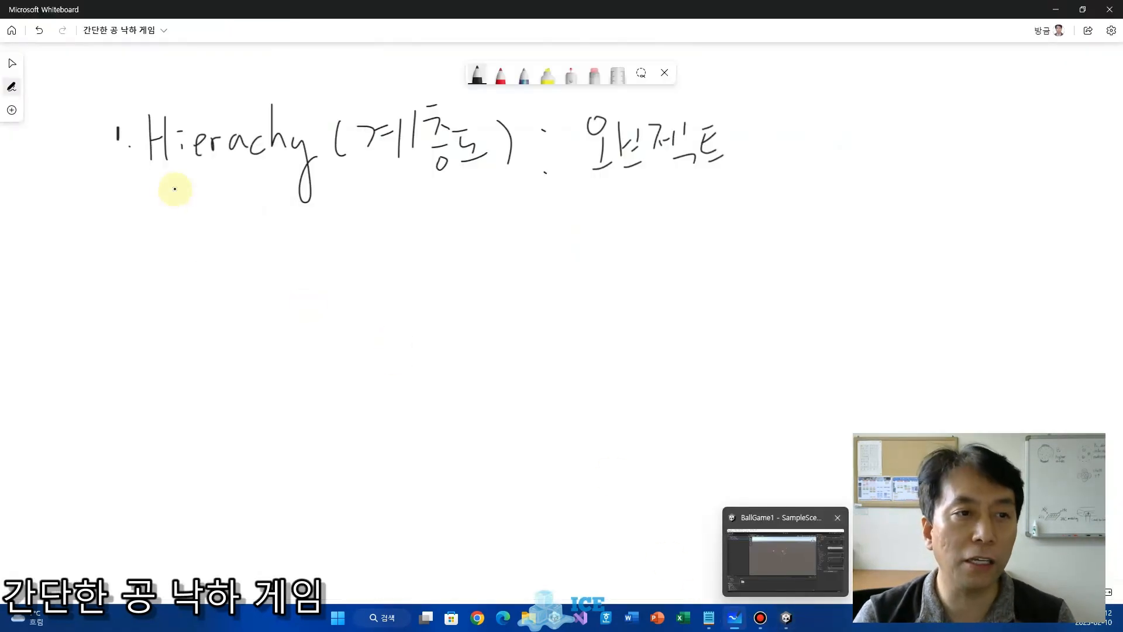
{"action": "left_click_drag", "start_coordinate": [155, 187], "coordinate": [479, 193]}
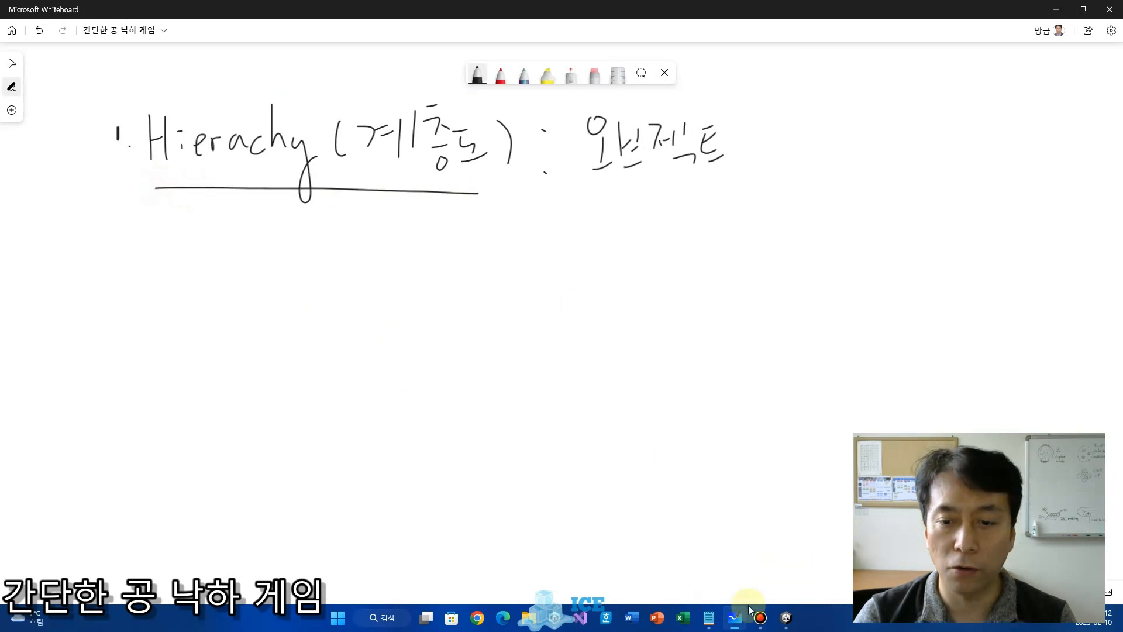
{"action": "left_click", "coordinate": [785, 617]}
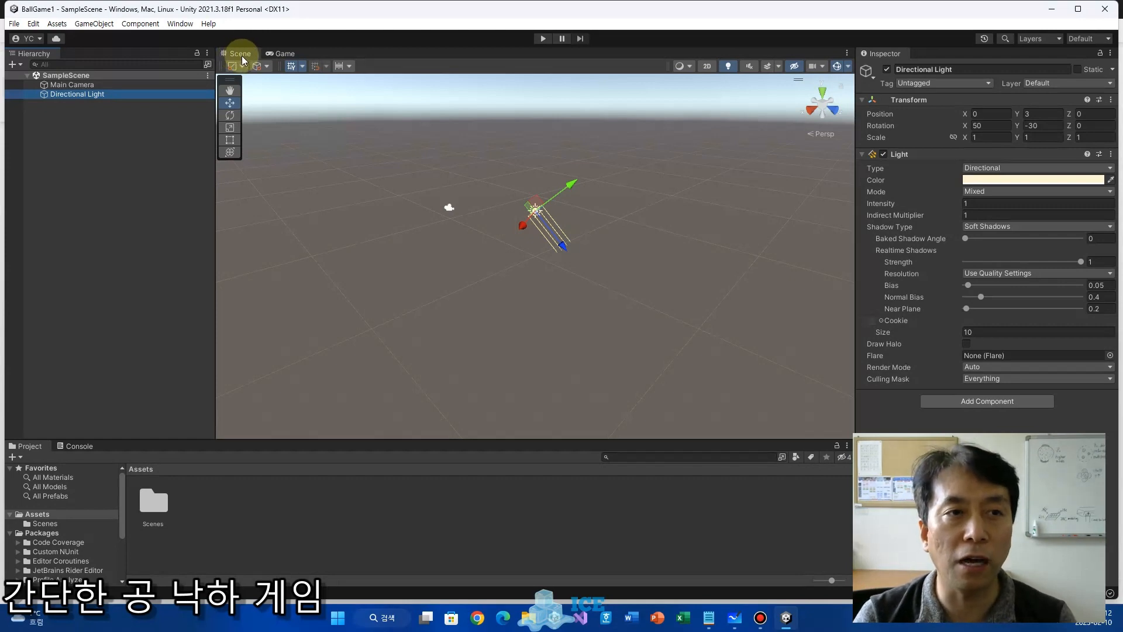
- Compare the Scene view with the Game view of SampleScene
{"action": "left_click", "coordinate": [280, 53]}
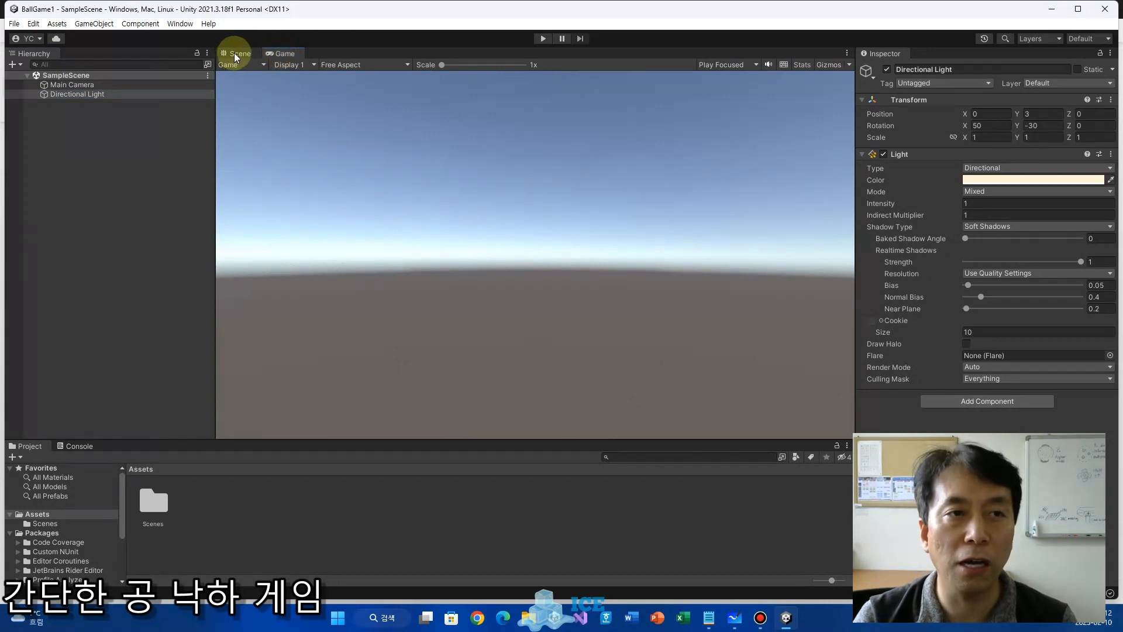
{"action": "left_click", "coordinate": [234, 53]}
{"action": "left_click", "coordinate": [283, 53]}
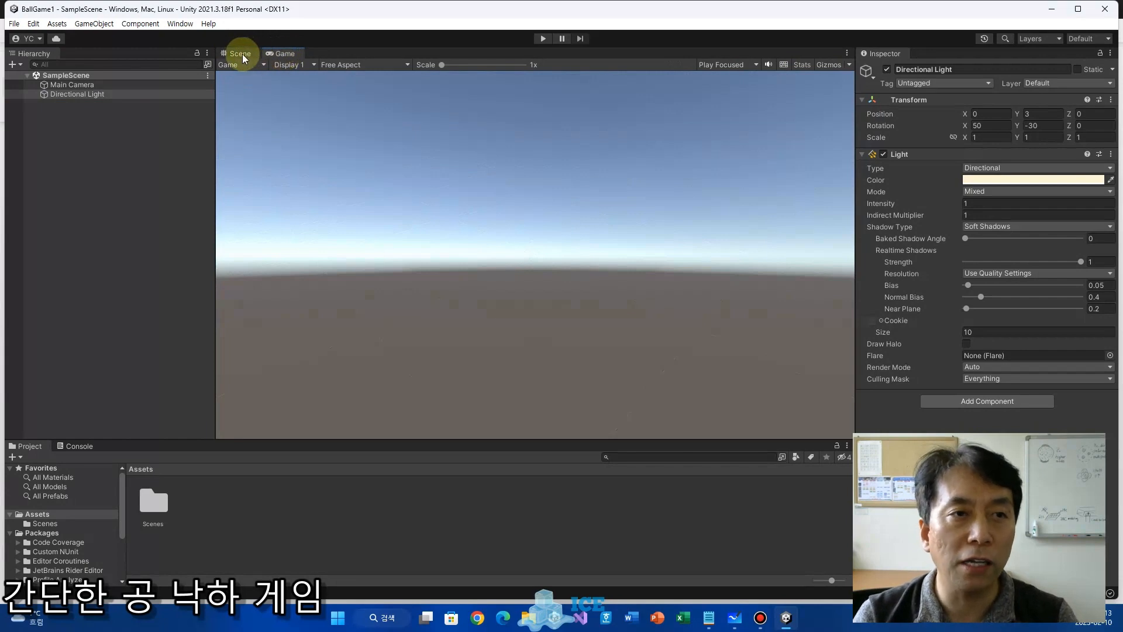
{"action": "left_click", "coordinate": [242, 54]}
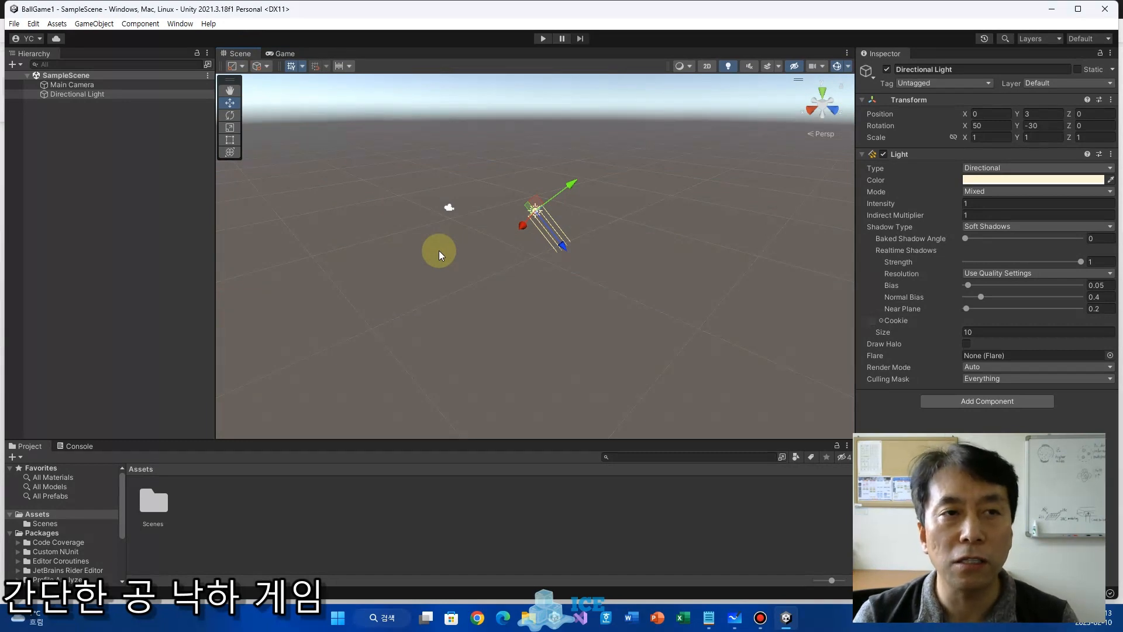
{"action": "left_click", "coordinate": [283, 54]}
{"action": "left_click", "coordinate": [233, 53]}
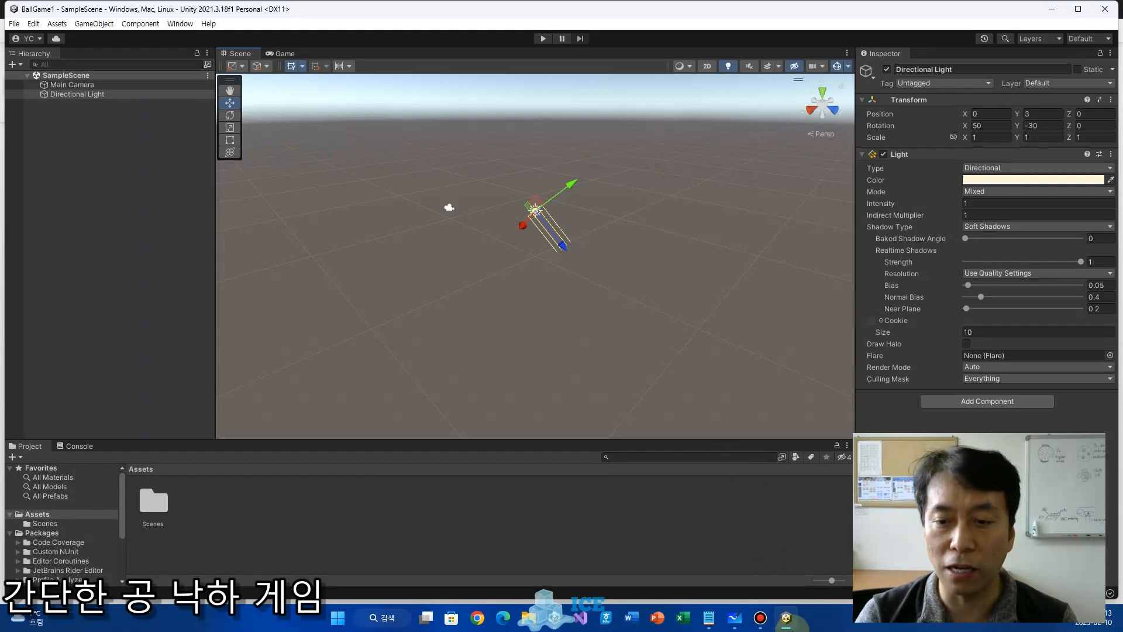
- Switch to Microsoft Whiteboard and handwrite "2. Scene (씬)" below the underlined "Hierachy" heading
{"action": "left_click", "coordinate": [785, 624]}
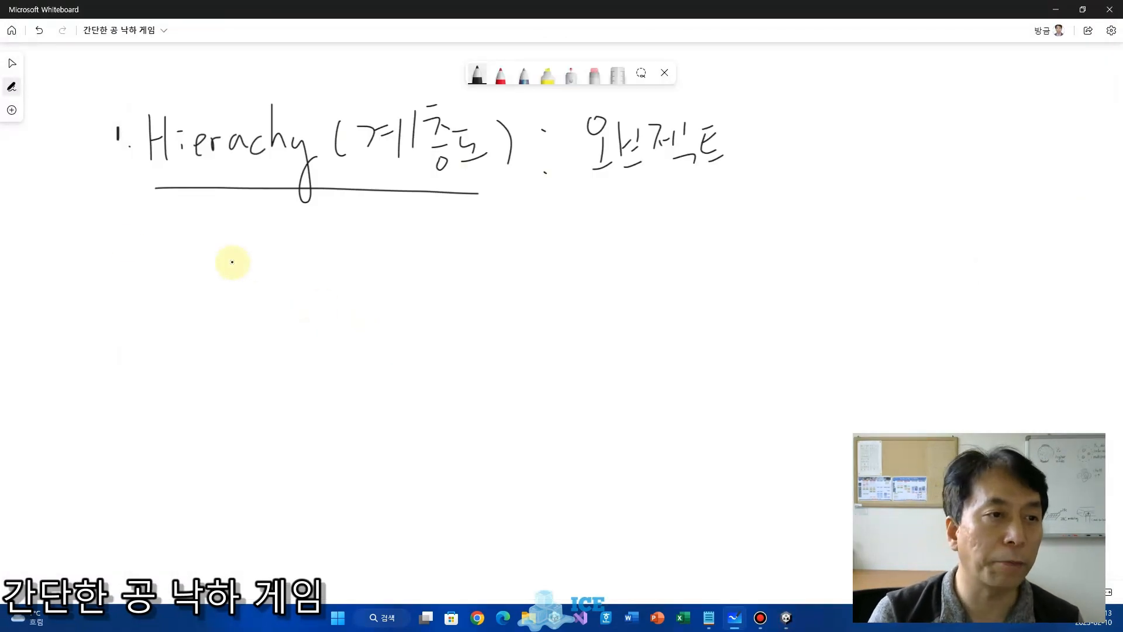
{"action": "left_click_drag", "start_coordinate": [113, 236], "coordinate": [125, 258]}
{"action": "left_click", "coordinate": [145, 246]}
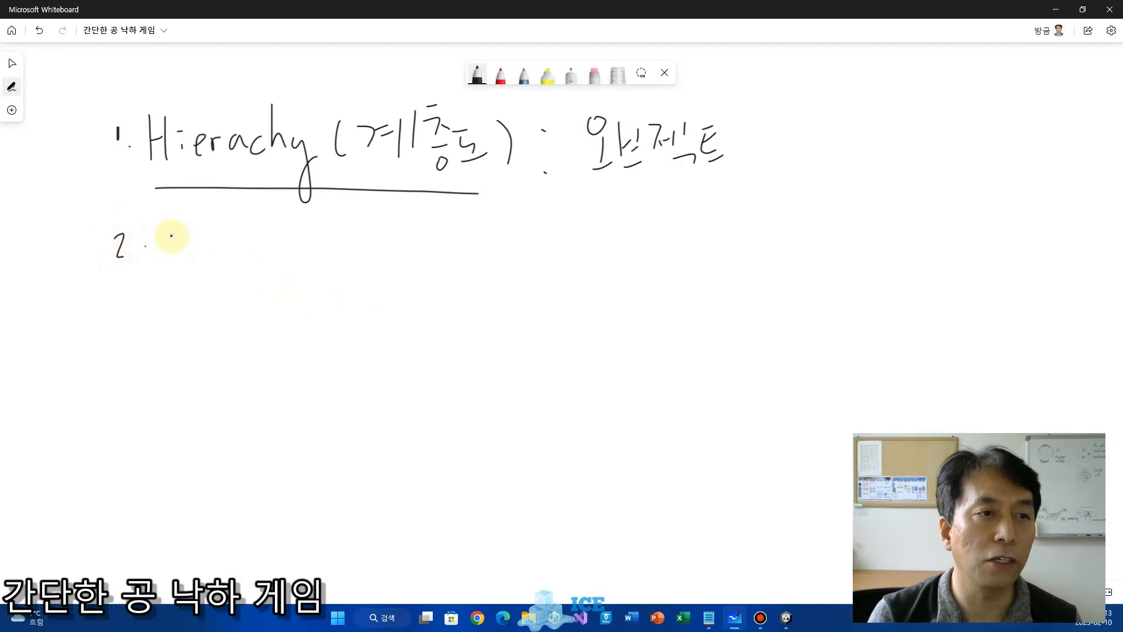
{"action": "left_click_drag", "start_coordinate": [188, 212], "coordinate": [196, 257]}
{"action": "left_click_drag", "start_coordinate": [214, 246], "coordinate": [255, 255]}
{"action": "mouse_move", "coordinate": [280, 211]}
{"action": "left_mouse_down"}
{"action": "mouse_move", "coordinate": [276, 246]}
{"action": "mouse_move", "coordinate": [318, 222]}
{"action": "left_mouse_up"}
{"action": "left_click_drag", "start_coordinate": [330, 208], "coordinate": [332, 250]}
{"action": "left_click_drag", "start_coordinate": [345, 211], "coordinate": [342, 244]}
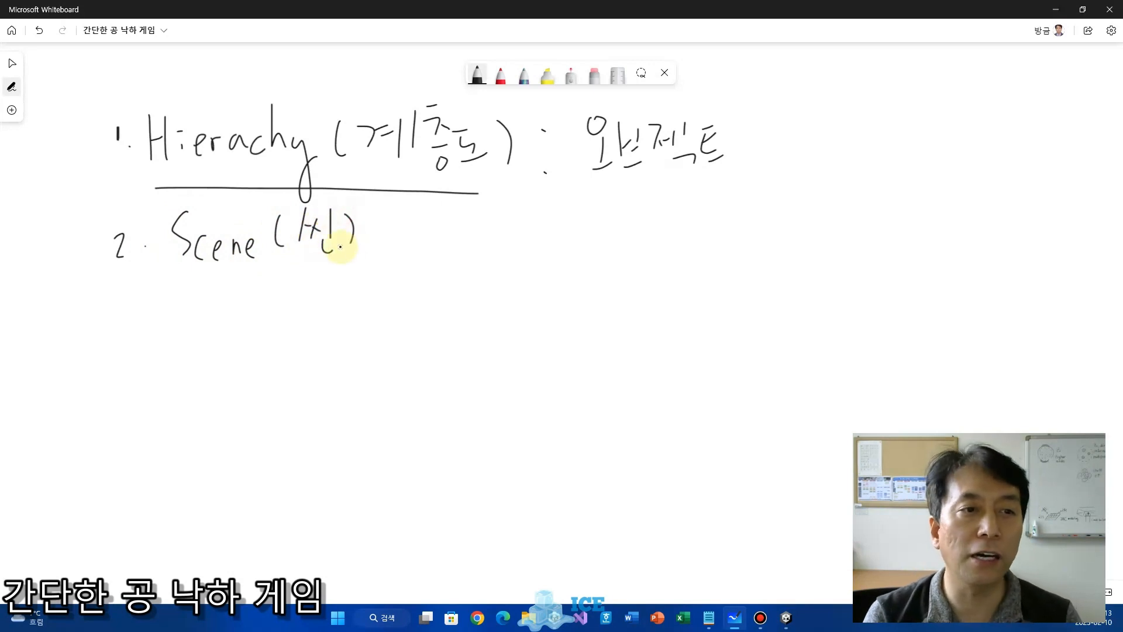
- Handwrite a colon and the words "전지적 시점" after "Scene (씬)"
{"action": "left_click", "coordinate": [383, 225]}
{"action": "left_click", "coordinate": [385, 239]}
{"action": "mouse_move", "coordinate": [403, 218]}
{"action": "left_mouse_down"}
{"action": "mouse_move", "coordinate": [415, 246]}
{"action": "mouse_move", "coordinate": [427, 246]}
{"action": "left_mouse_up"}
{"action": "mouse_move", "coordinate": [432, 233]}
{"action": "left_mouse_down"}
{"action": "mouse_move", "coordinate": [520, 239]}
{"action": "mouse_move", "coordinate": [556, 223]}
{"action": "mouse_move", "coordinate": [564, 236]}
{"action": "mouse_move", "coordinate": [592, 222]}
{"action": "mouse_move", "coordinate": [602, 242]}
{"action": "left_mouse_up"}
{"action": "left_click_drag", "start_coordinate": [605, 231], "coordinate": [610, 231]}
{"action": "left_click_drag", "start_coordinate": [612, 218], "coordinate": [612, 251]}
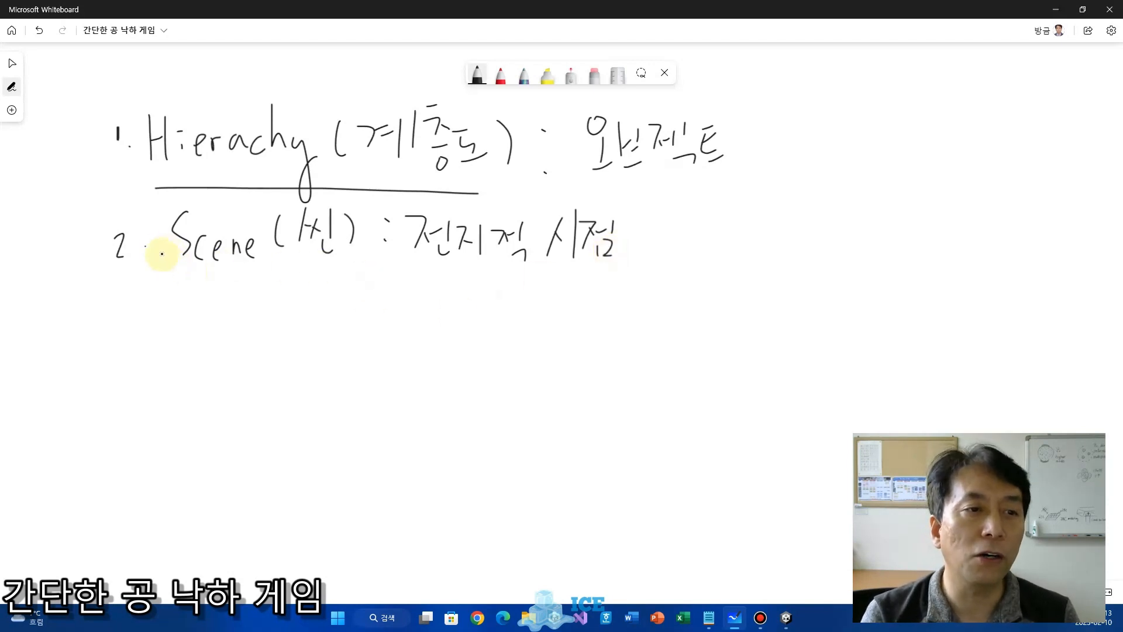
- Under item 2, add a braced line "Game (게임) : 게임 시점" with "게임" underlined and the note "Main Camera (주 카메라)" beneath it
{"action": "mouse_move", "coordinate": [167, 247]}
{"action": "left_mouse_down"}
{"action": "mouse_move", "coordinate": [175, 338]}
{"action": "mouse_move", "coordinate": [243, 311]}
{"action": "mouse_move", "coordinate": [262, 328]}
{"action": "mouse_move", "coordinate": [289, 308]}
{"action": "mouse_move", "coordinate": [306, 321]}
{"action": "mouse_move", "coordinate": [347, 304]}
{"action": "mouse_move", "coordinate": [353, 323]}
{"action": "mouse_move", "coordinate": [436, 322]}
{"action": "mouse_move", "coordinate": [470, 293]}
{"action": "mouse_move", "coordinate": [484, 332]}
{"action": "mouse_move", "coordinate": [518, 288]}
{"action": "mouse_move", "coordinate": [539, 318]}
{"action": "mouse_move", "coordinate": [569, 304]}
{"action": "mouse_move", "coordinate": [581, 316]}
{"action": "left_mouse_up"}
{"action": "left_click_drag", "start_coordinate": [573, 325], "coordinate": [579, 338]}
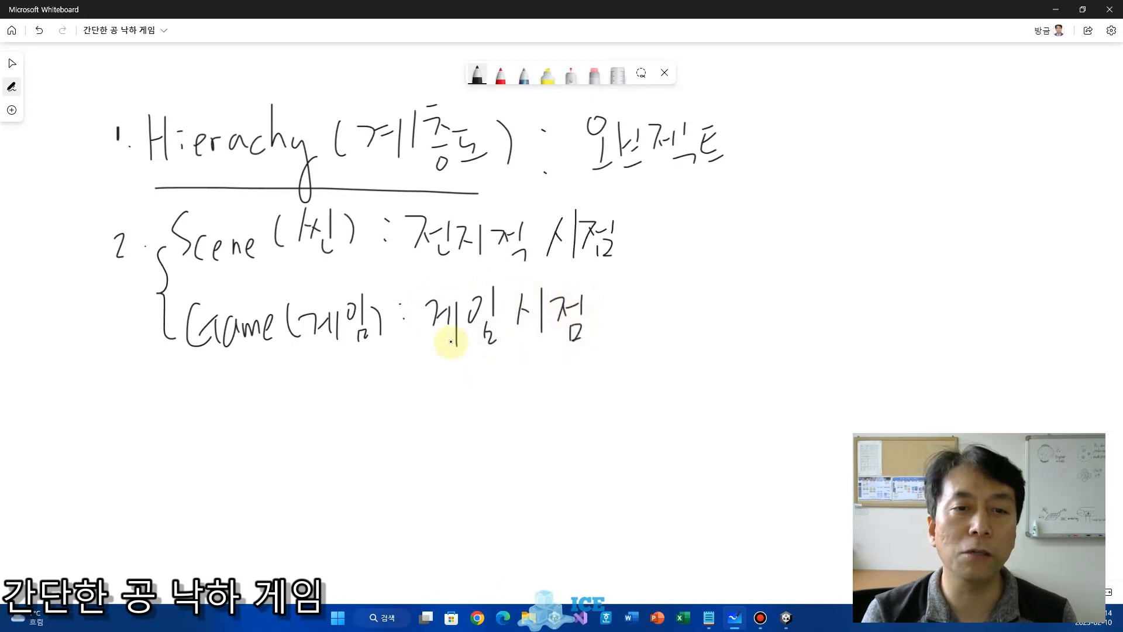
{"action": "left_click_drag", "start_coordinate": [431, 349], "coordinate": [498, 350]}
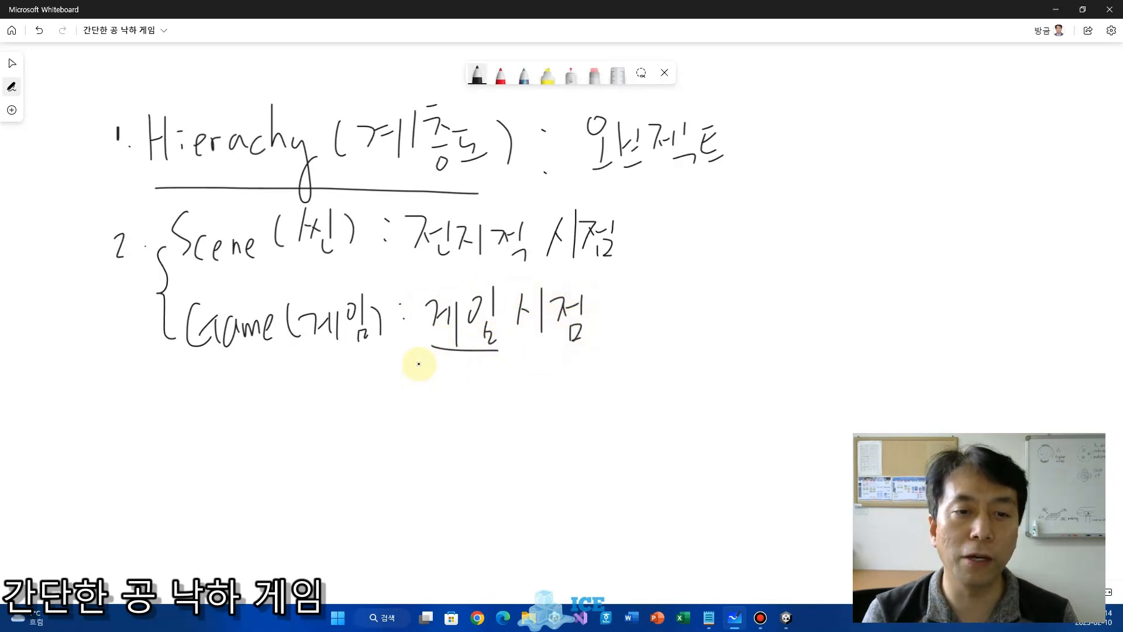
{"action": "mouse_move", "coordinate": [418, 364]}
{"action": "left_mouse_down"}
{"action": "mouse_move", "coordinate": [435, 391]}
{"action": "mouse_move", "coordinate": [505, 397]}
{"action": "mouse_move", "coordinate": [728, 354]}
{"action": "mouse_move", "coordinate": [725, 370]}
{"action": "mouse_move", "coordinate": [744, 376]}
{"action": "mouse_move", "coordinate": [767, 353]}
{"action": "mouse_move", "coordinate": [784, 358]}
{"action": "mouse_move", "coordinate": [797, 334]}
{"action": "mouse_move", "coordinate": [798, 364]}
{"action": "mouse_move", "coordinate": [840, 344]}
{"action": "mouse_move", "coordinate": [828, 369]}
{"action": "left_mouse_up"}
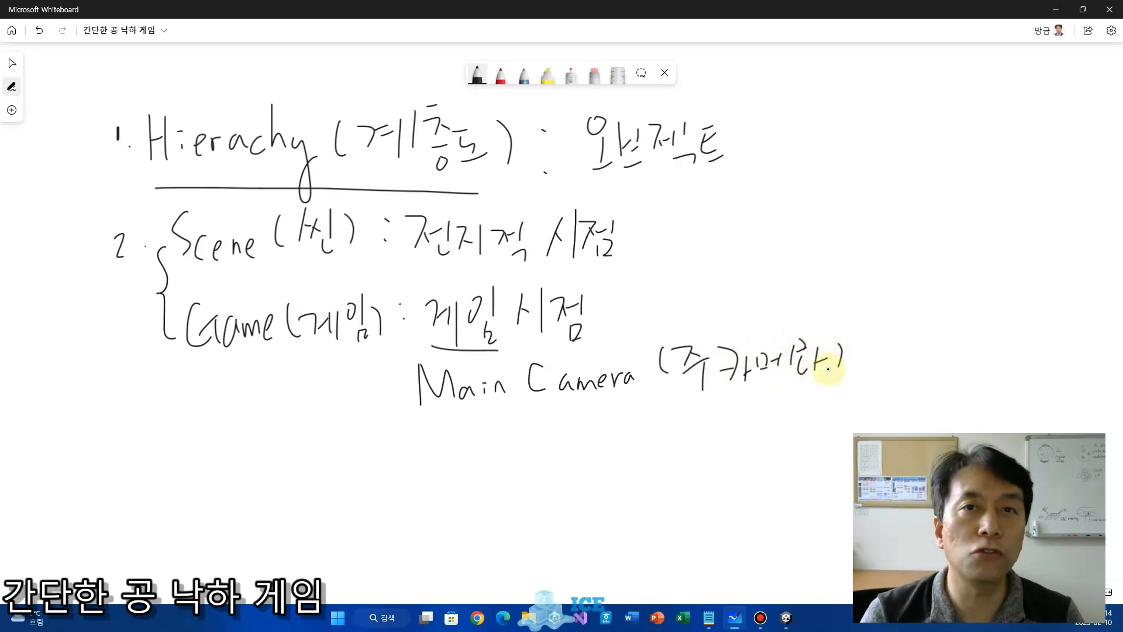
- Switch to the Unity editor, select Main Camera and compare its position in the Scene view with the picture in the Game view
{"action": "left_click", "coordinate": [786, 617]}
{"action": "left_click", "coordinate": [75, 84]}
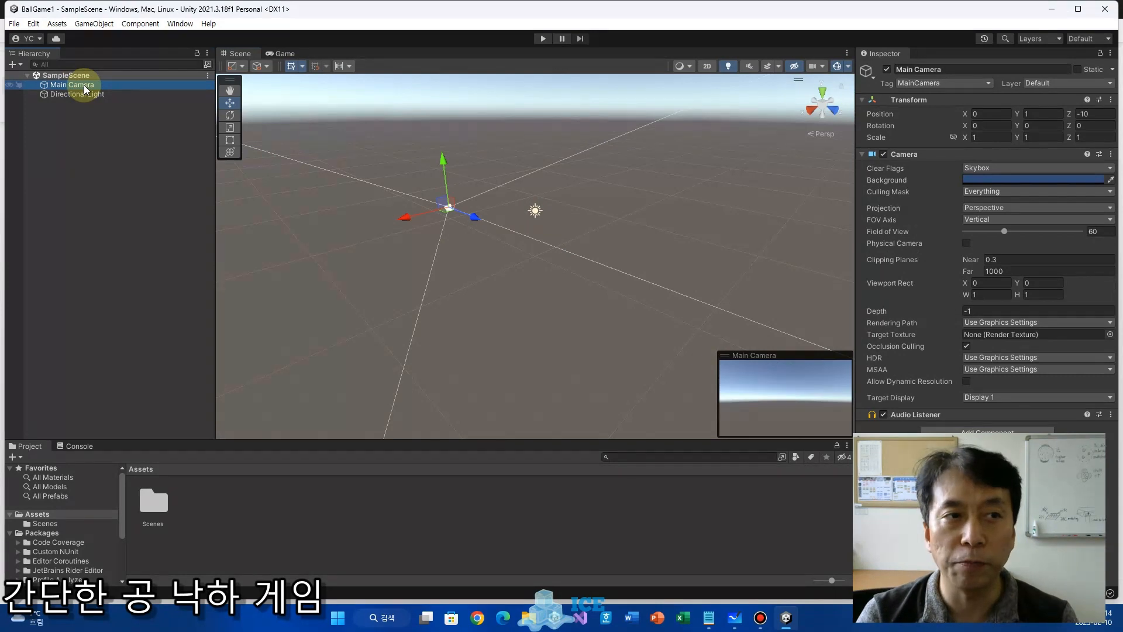
{"action": "left_click", "coordinate": [283, 52]}
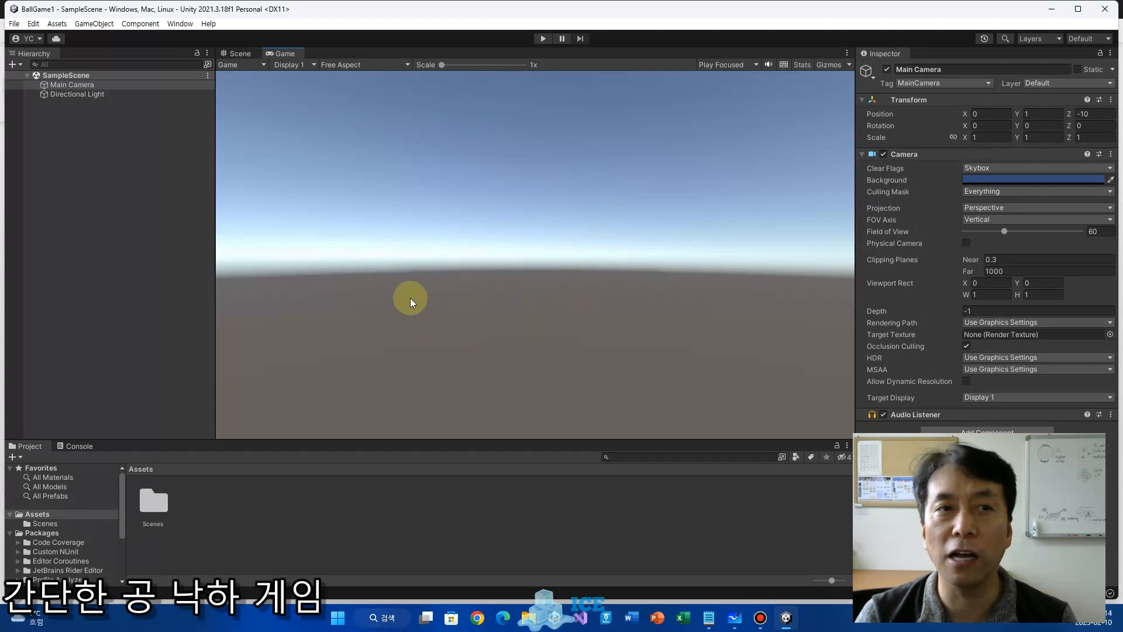
{"action": "left_click", "coordinate": [235, 52]}
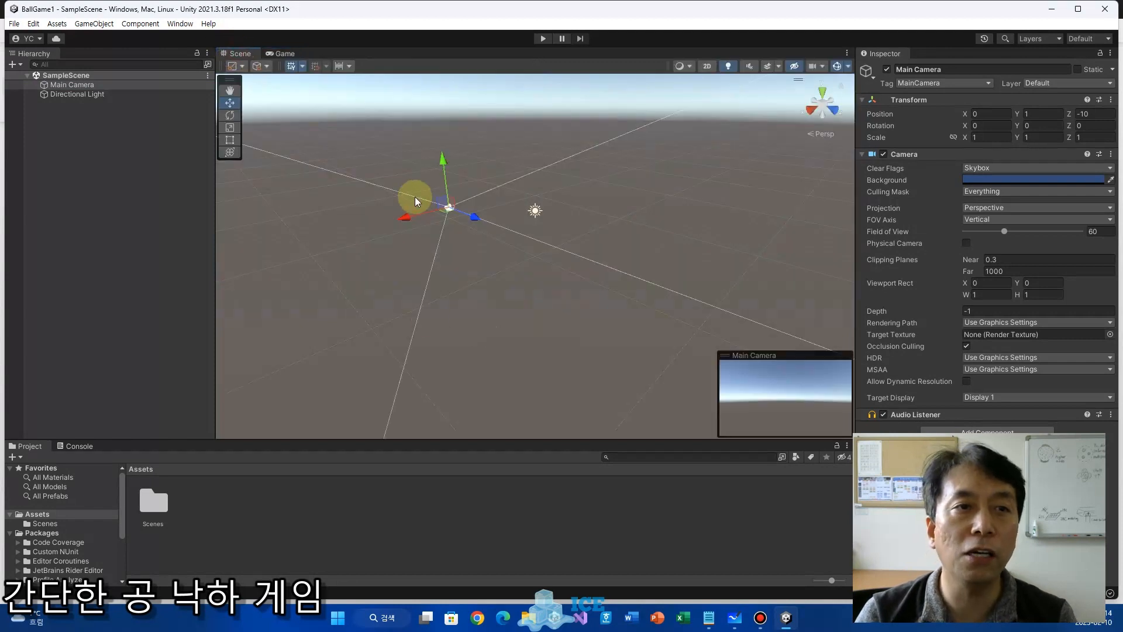
{"action": "left_click", "coordinate": [287, 53]}
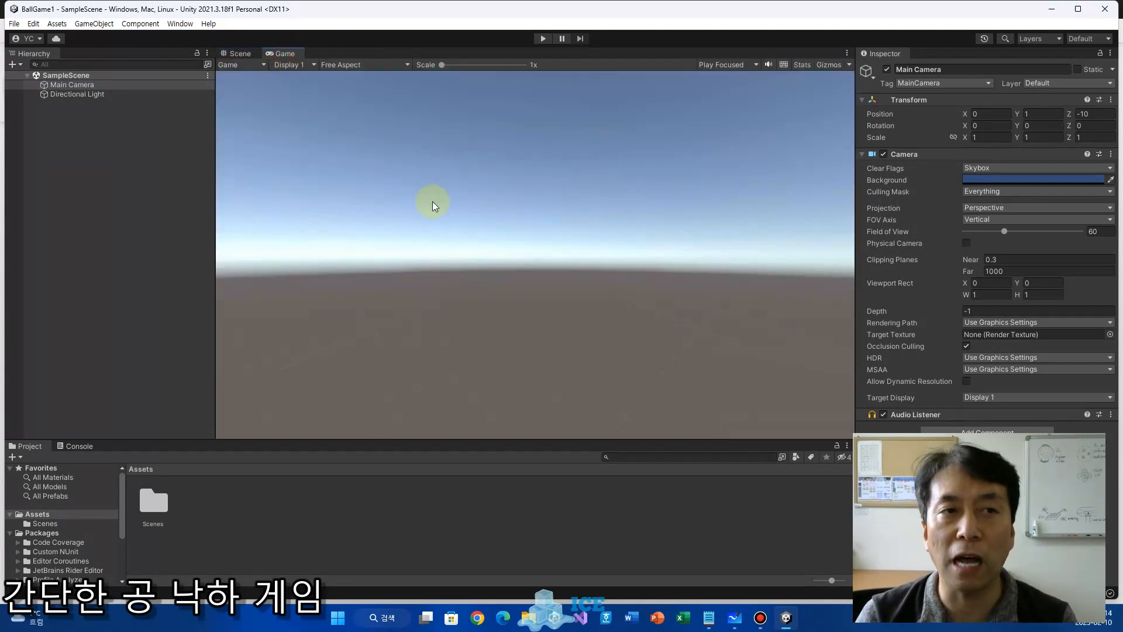
{"action": "left_click", "coordinate": [235, 53]}
{"action": "left_click", "coordinate": [286, 54]}
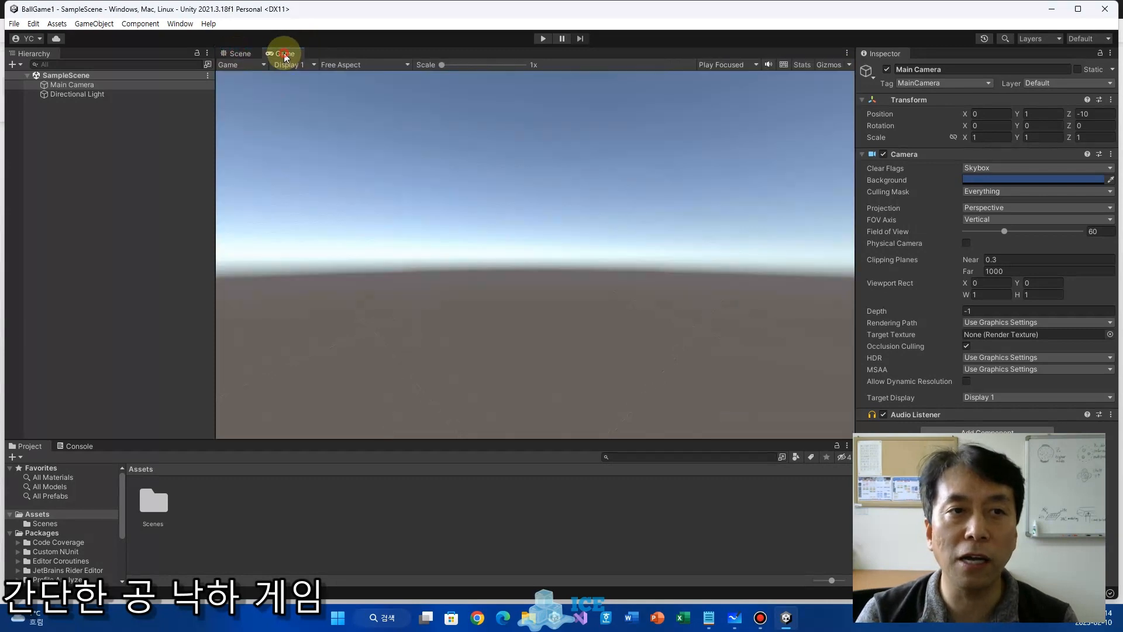
{"action": "left_click", "coordinate": [235, 53]}
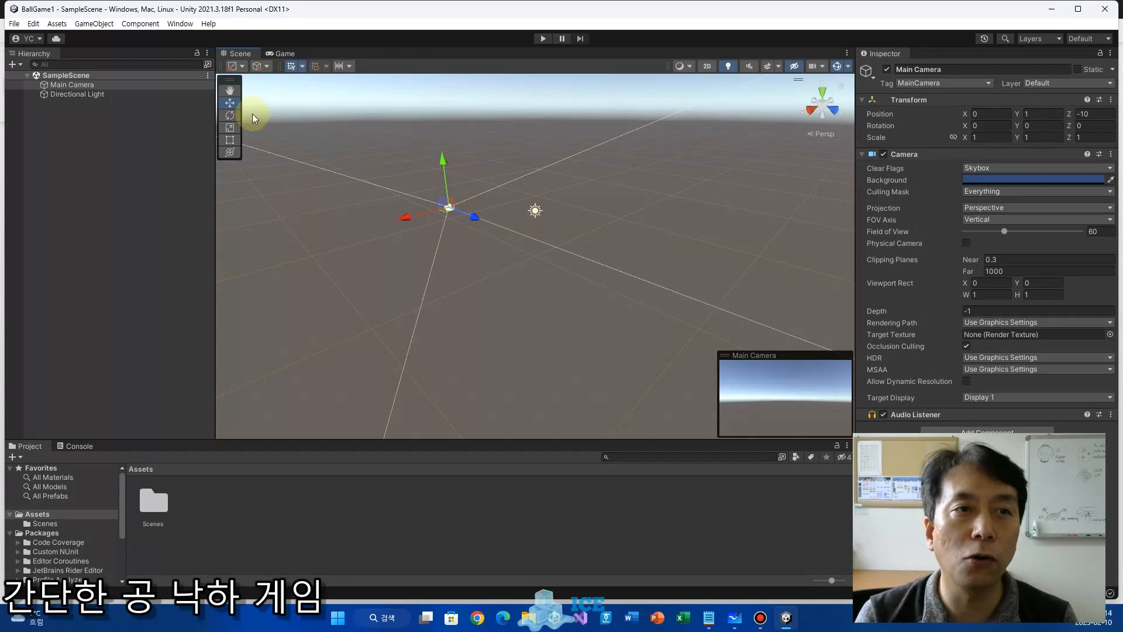
{"action": "left_click", "coordinate": [284, 53]}
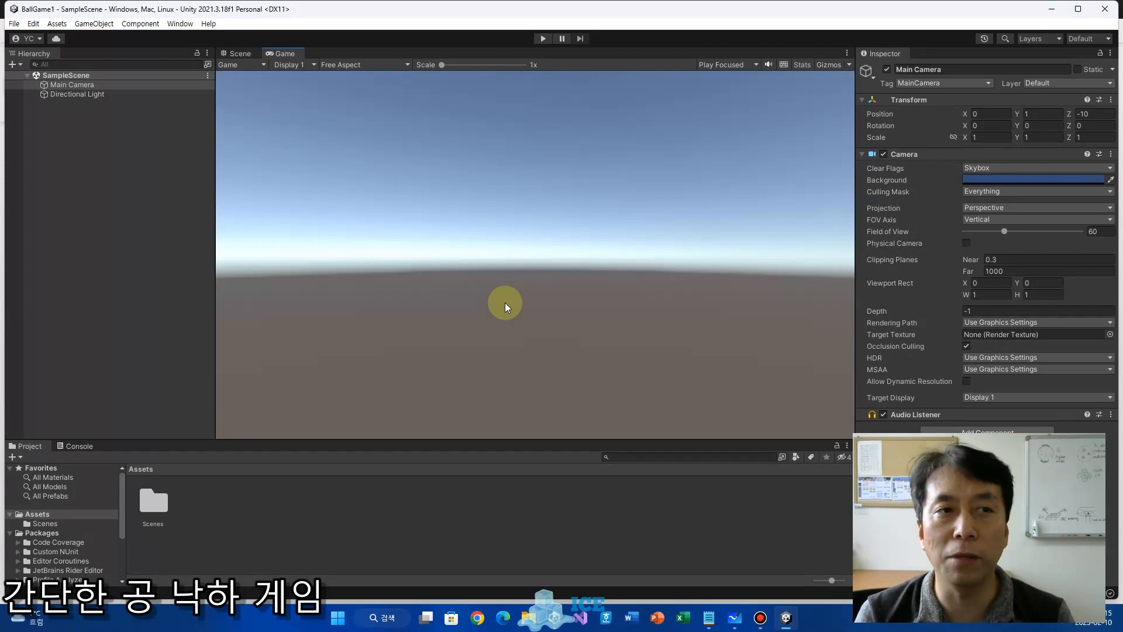
{"action": "left_click", "coordinate": [234, 53]}
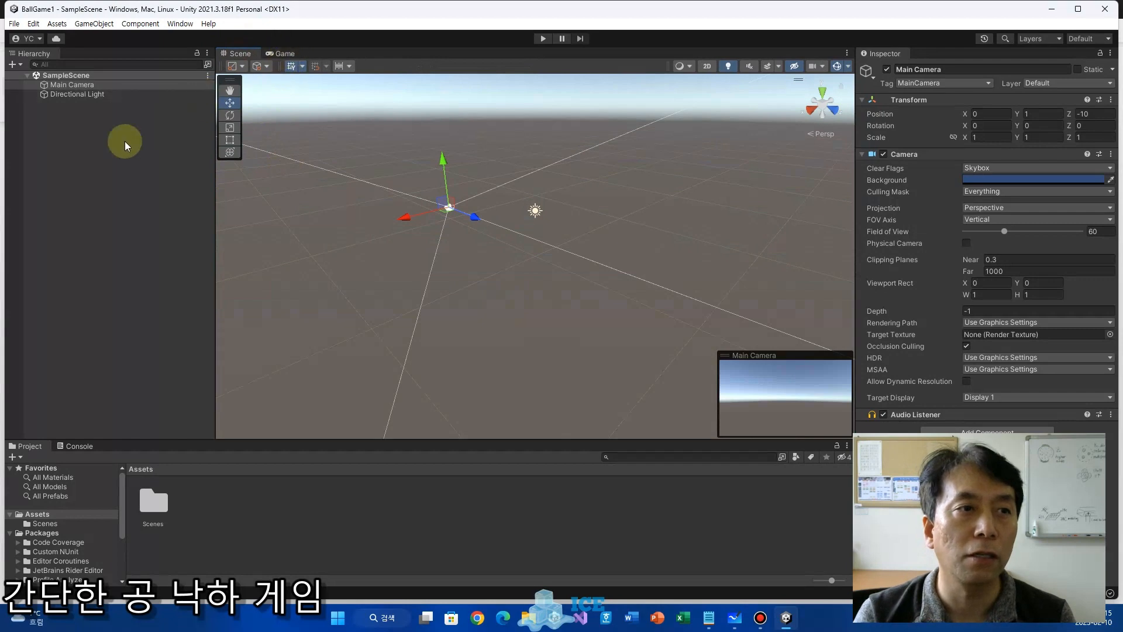
- Examine and compare the Inspector properties of the Directional Light and Main Camera objects
{"action": "left_click", "coordinate": [72, 94]}
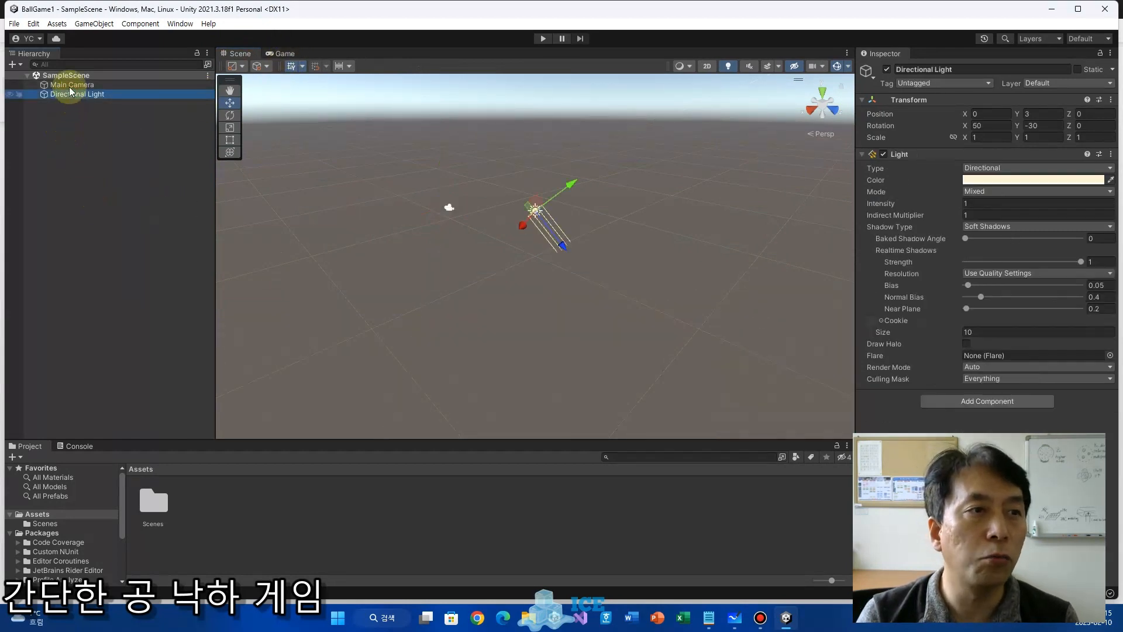
{"action": "key", "text": "Up"}
{"action": "left_click", "coordinate": [71, 94]}
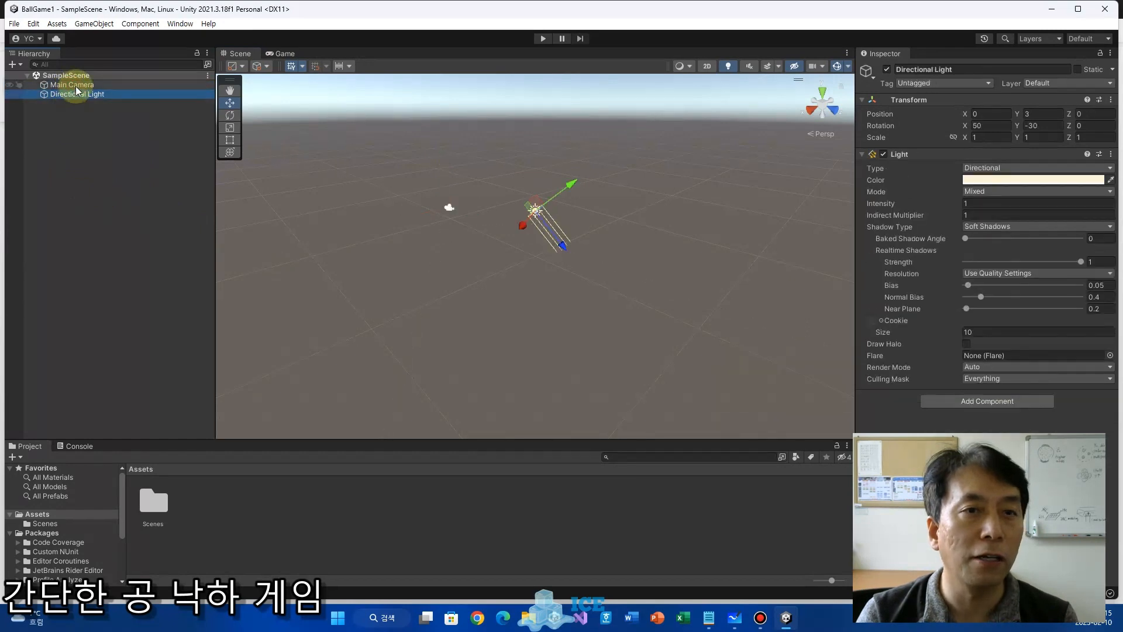
{"action": "left_click", "coordinate": [76, 86]}
{"action": "left_click", "coordinate": [79, 95]}
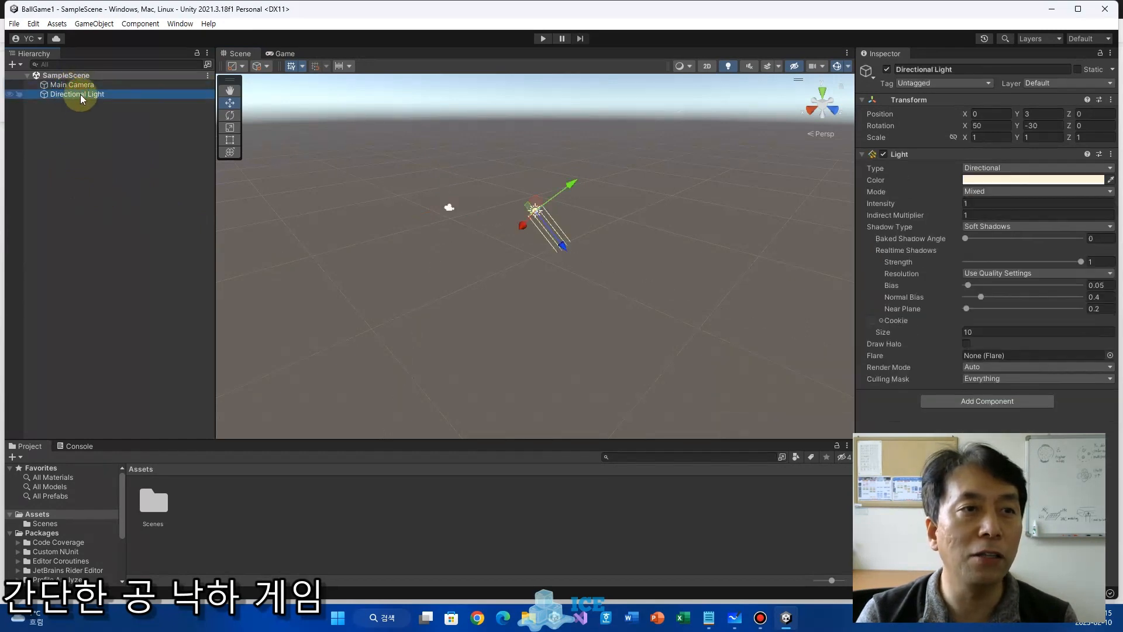
{"action": "left_click", "coordinate": [82, 88]}
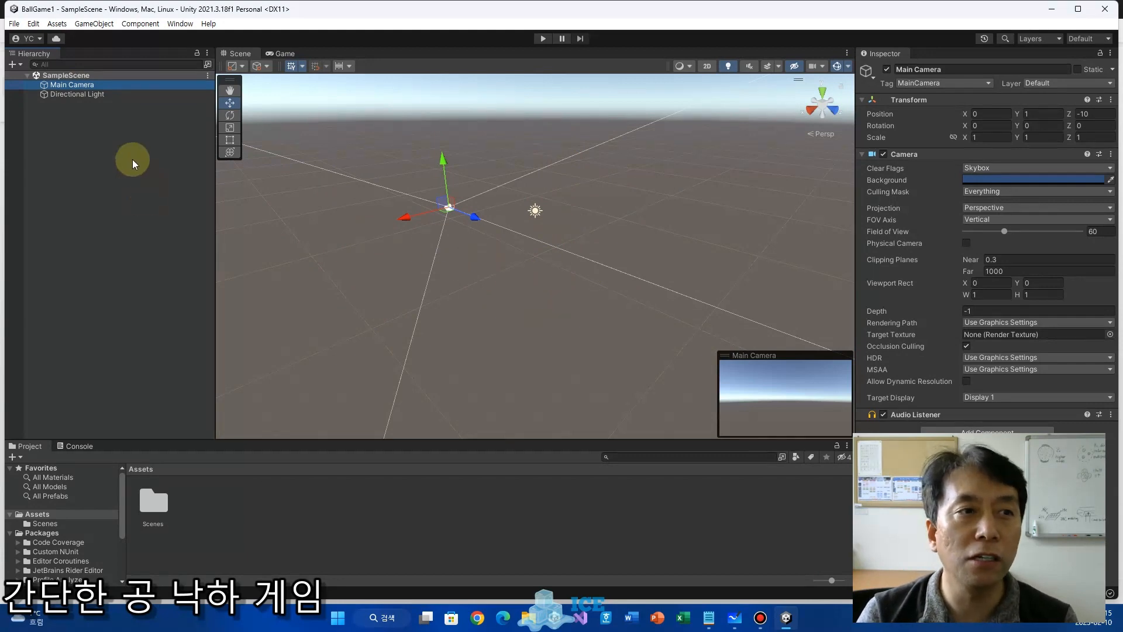
{"action": "left_click", "coordinate": [77, 96]}
{"action": "left_click", "coordinate": [78, 84]}
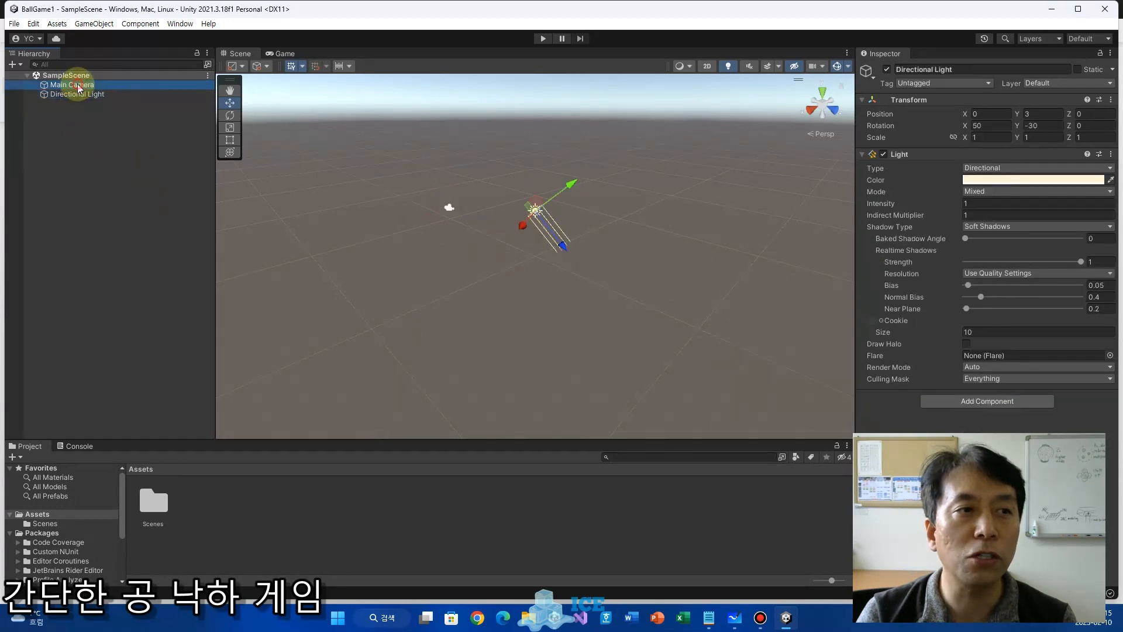
{"action": "left_click", "coordinate": [86, 94]}
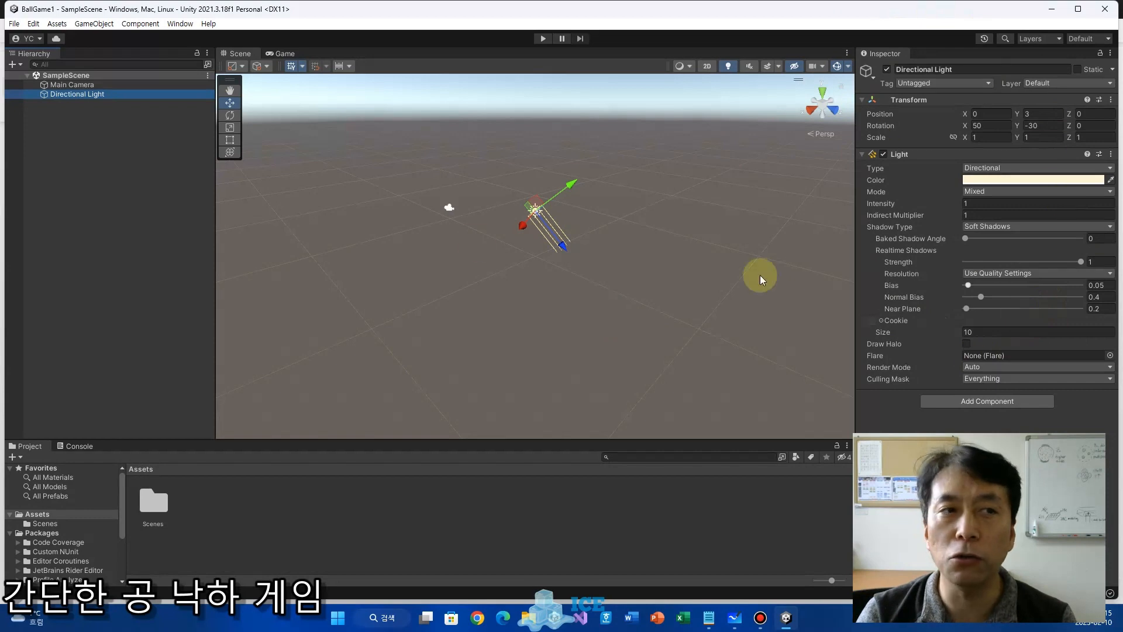
{"action": "left_click", "coordinate": [81, 84]}
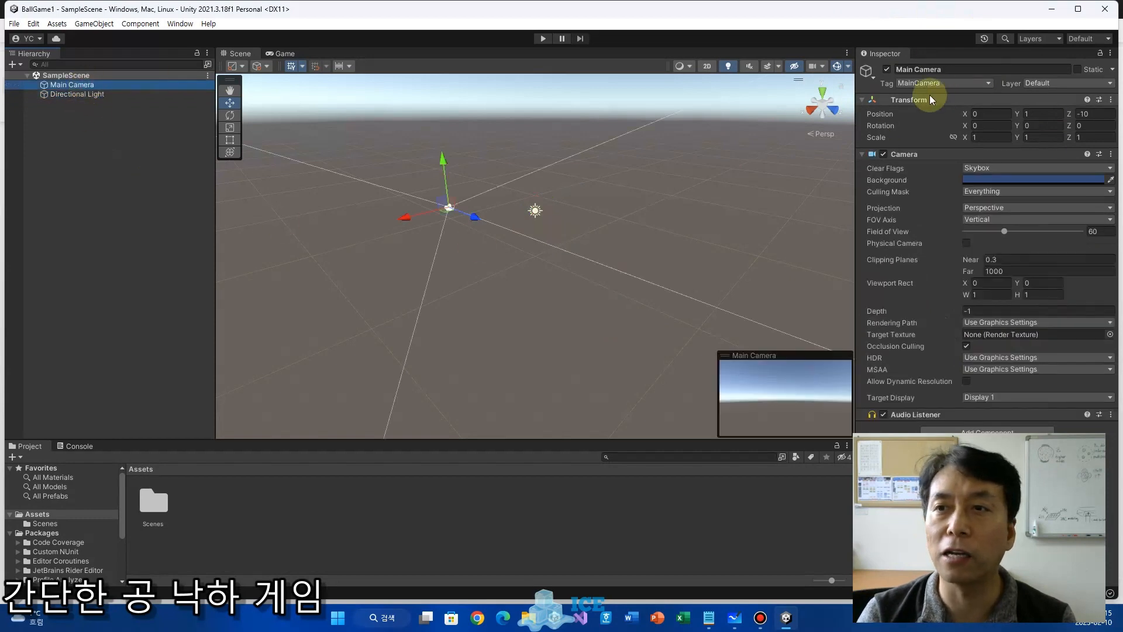
{"action": "left_click", "coordinate": [81, 96]}
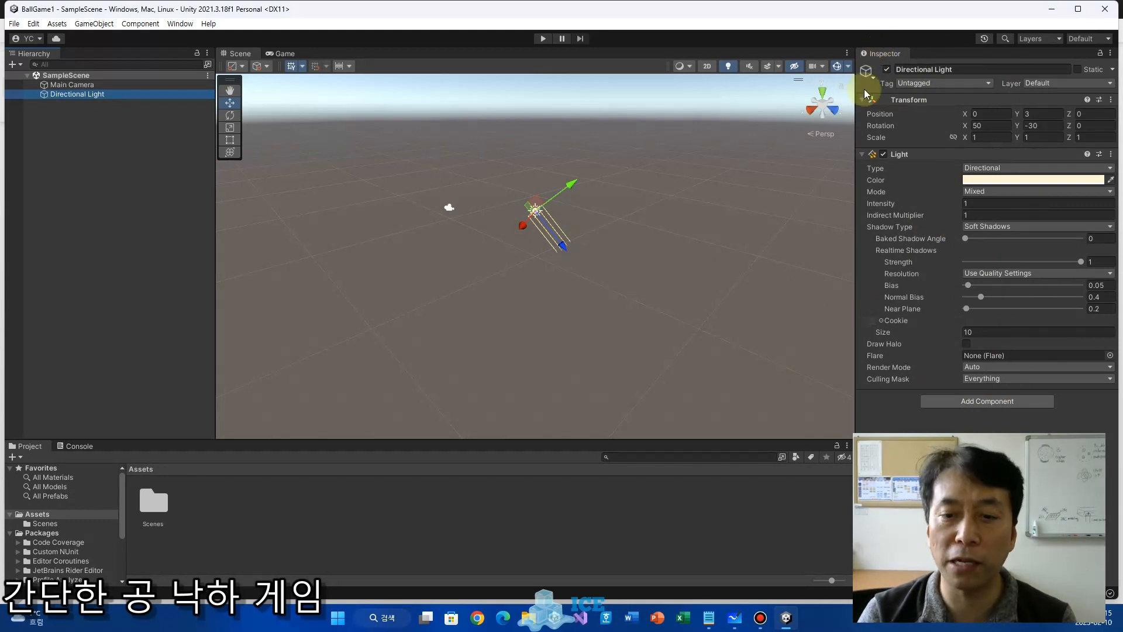
- Switch to Microsoft Whiteboard and handwrite "3. Isp" below the Main Camera note
{"action": "left_click", "coordinate": [734, 617]}
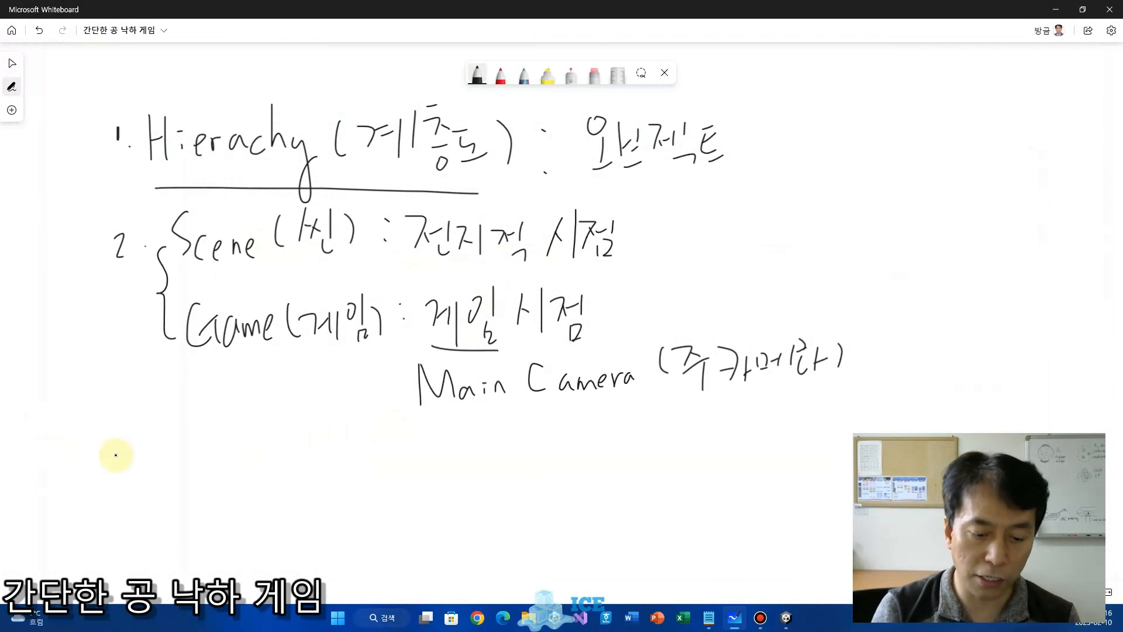
{"action": "left_click_drag", "start_coordinate": [104, 448], "coordinate": [112, 475]}
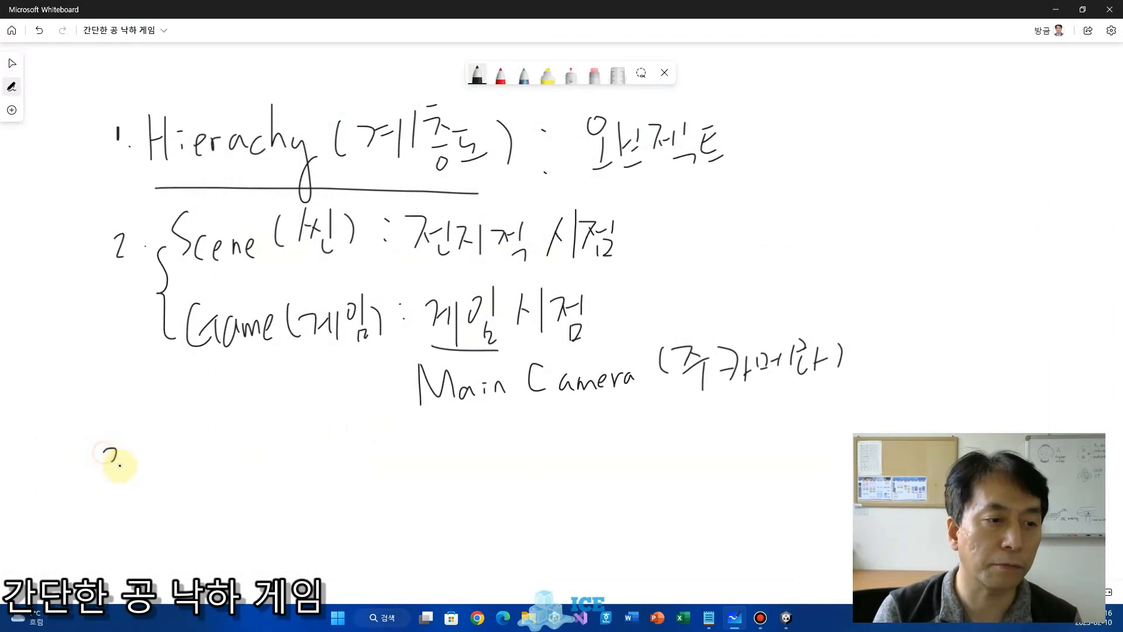
{"action": "left_click", "coordinate": [148, 475]}
{"action": "left_click_drag", "start_coordinate": [175, 434], "coordinate": [202, 433]}
{"action": "left_click_drag", "start_coordinate": [196, 440], "coordinate": [206, 481]}
{"action": "mouse_move", "coordinate": [223, 465]}
{"action": "left_mouse_down"}
{"action": "mouse_move", "coordinate": [208, 484]}
{"action": "mouse_move", "coordinate": [238, 497]}
{"action": "mouse_move", "coordinate": [237, 483]}
{"action": "left_mouse_up"}
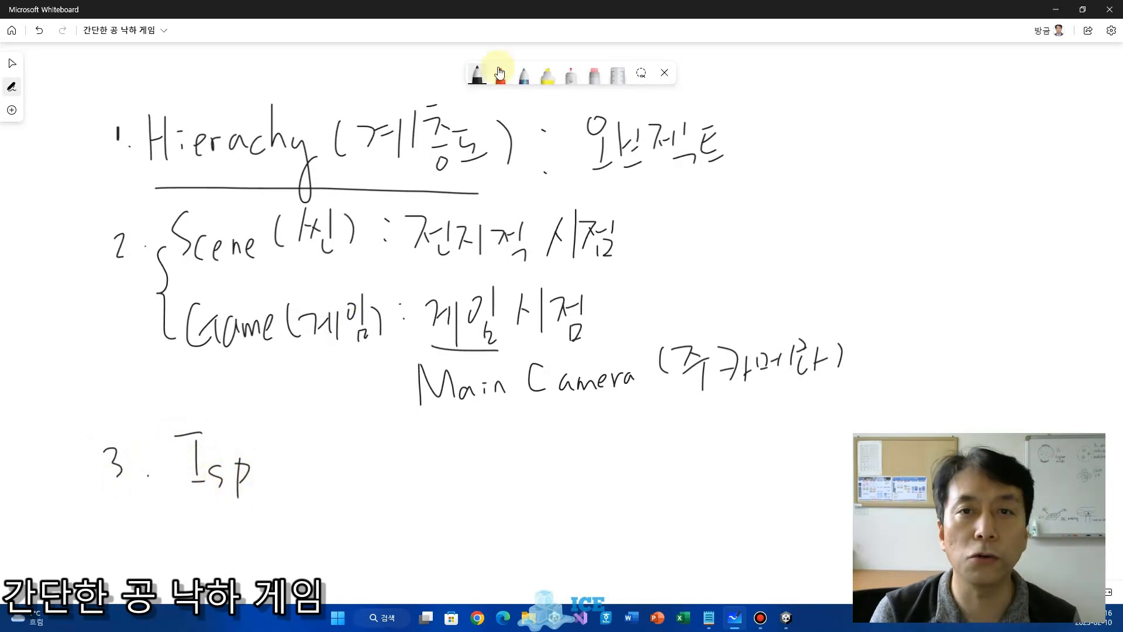
- Erase the misspelled letters "sp" after the "I" of item 3
{"action": "left_click", "coordinate": [594, 73]}
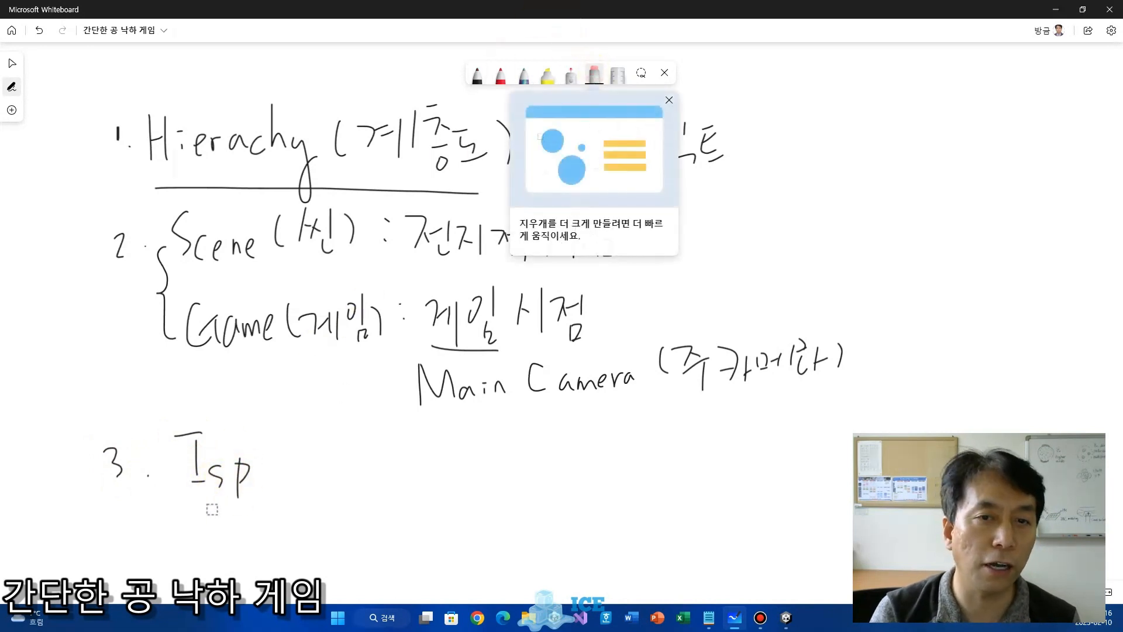
{"action": "left_click", "coordinate": [225, 471]}
{"action": "left_click_drag", "start_coordinate": [215, 465], "coordinate": [237, 494]}
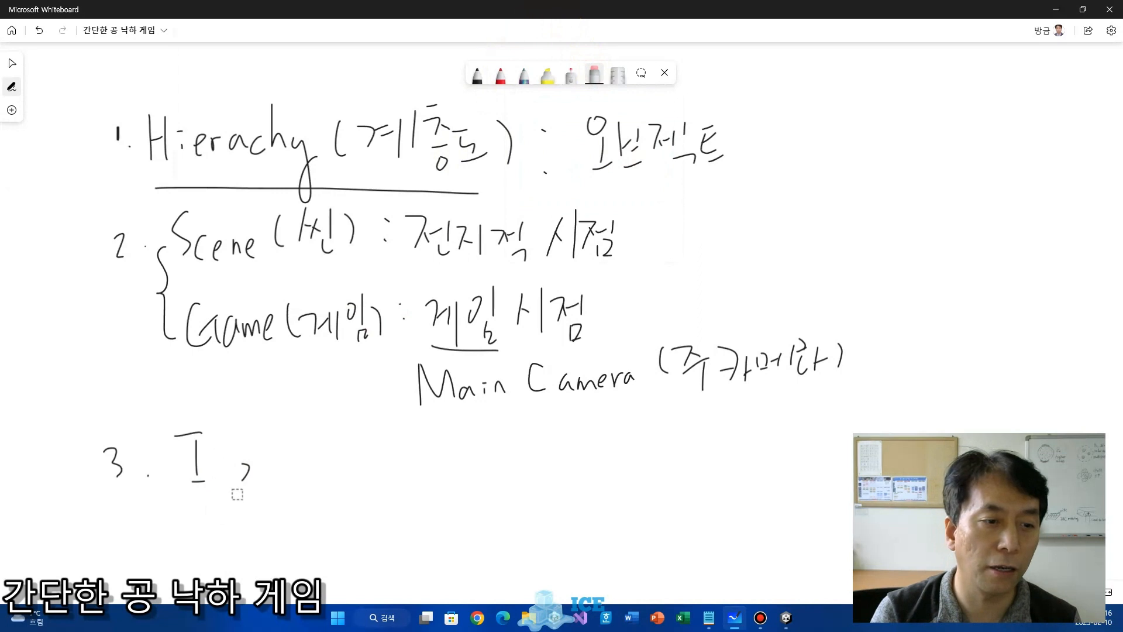
- Complete the item 3 heading in black pen handwriting so it reads "Inspector (조사기) :"
{"action": "left_click", "coordinate": [477, 77]}
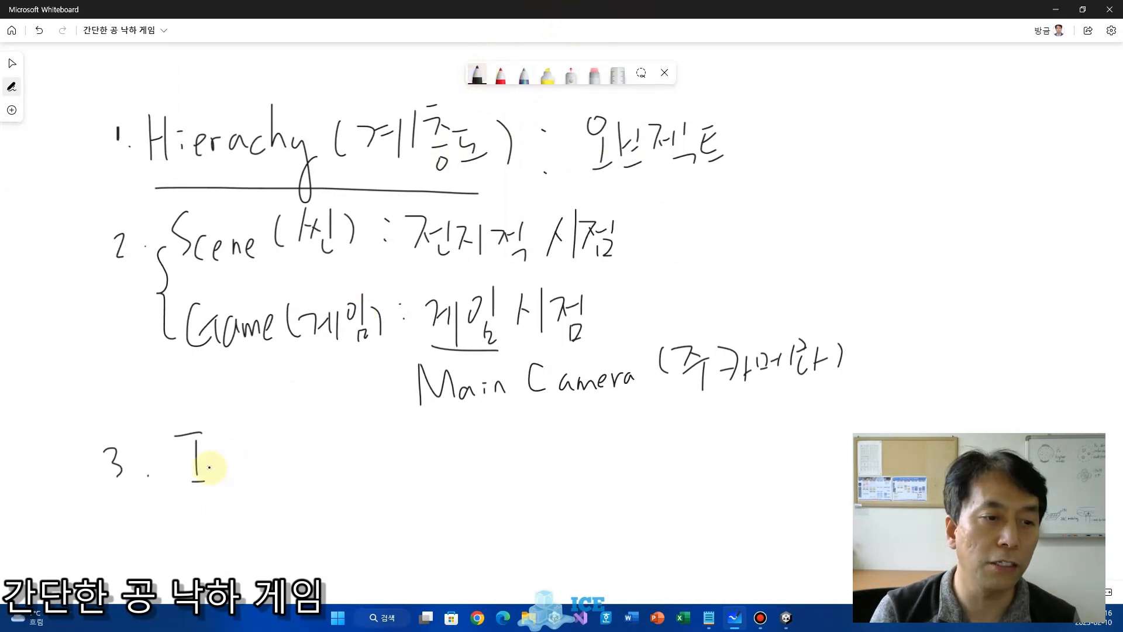
{"action": "mouse_move", "coordinate": [213, 459]}
{"action": "left_mouse_down"}
{"action": "mouse_move", "coordinate": [213, 483]}
{"action": "mouse_move", "coordinate": [245, 451]}
{"action": "mouse_move", "coordinate": [251, 493]}
{"action": "mouse_move", "coordinate": [283, 458]}
{"action": "mouse_move", "coordinate": [314, 447]}
{"action": "mouse_move", "coordinate": [328, 462]}
{"action": "mouse_move", "coordinate": [349, 456]}
{"action": "mouse_move", "coordinate": [358, 431]}
{"action": "left_mouse_up"}
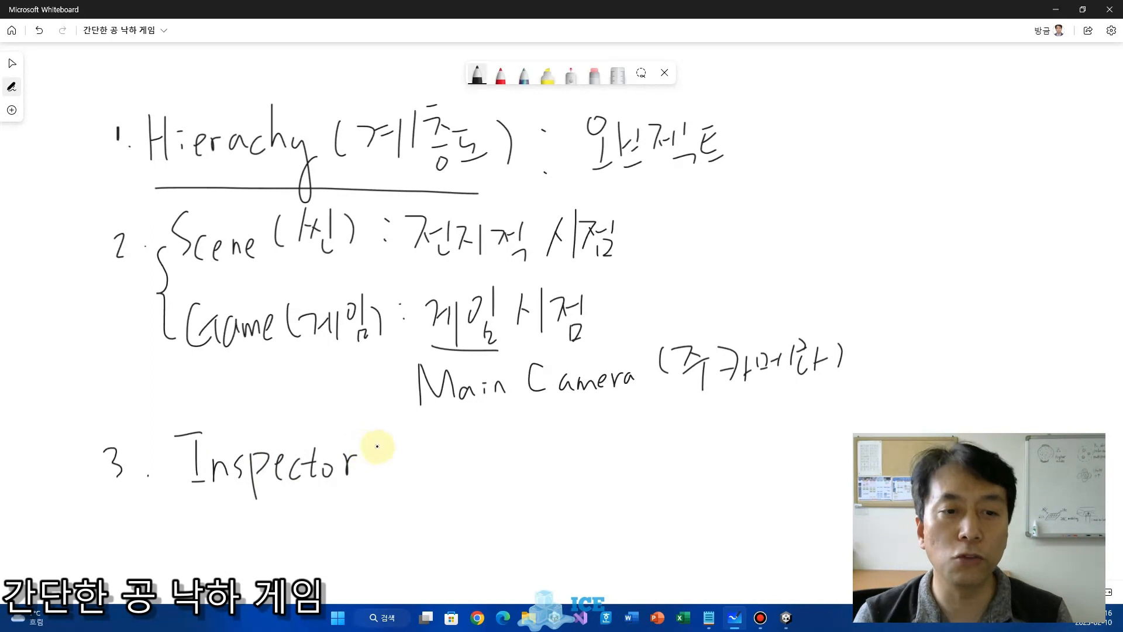
{"action": "mouse_move", "coordinate": [383, 435]}
{"action": "left_mouse_down"}
{"action": "mouse_move", "coordinate": [379, 471]}
{"action": "mouse_move", "coordinate": [412, 444]}
{"action": "mouse_move", "coordinate": [404, 491]}
{"action": "mouse_move", "coordinate": [434, 459]}
{"action": "mouse_move", "coordinate": [446, 469]}
{"action": "left_mouse_up"}
{"action": "left_click_drag", "start_coordinate": [449, 434], "coordinate": [449, 485]}
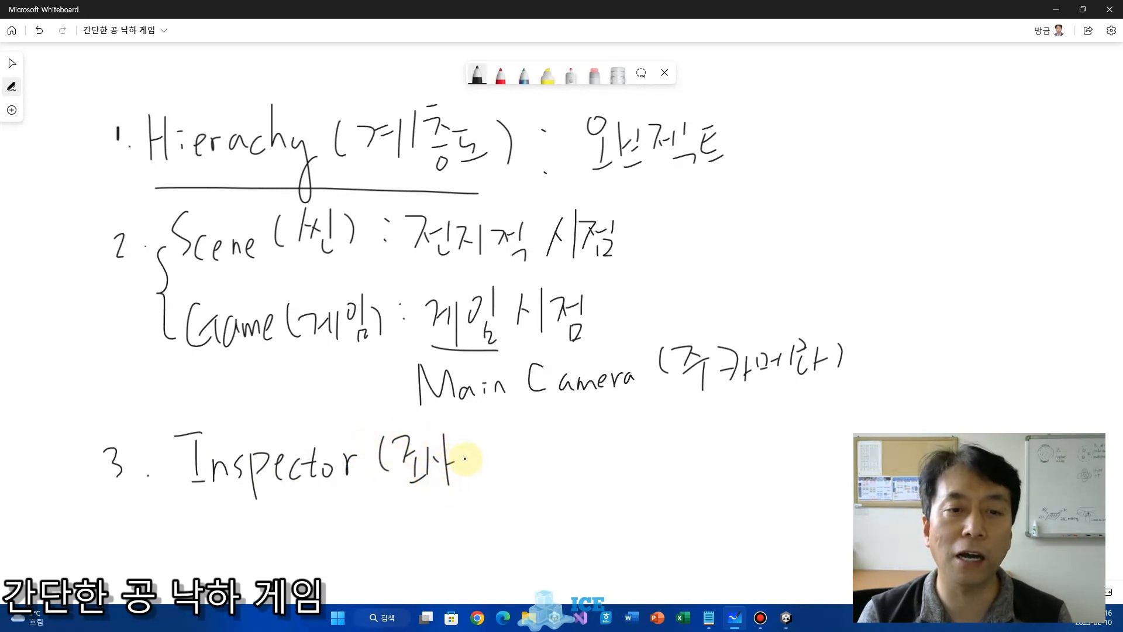
{"action": "left_click_drag", "start_coordinate": [466, 434], "coordinate": [474, 462]}
{"action": "mouse_move", "coordinate": [484, 429]}
{"action": "left_mouse_down"}
{"action": "mouse_move", "coordinate": [484, 485]}
{"action": "mouse_move", "coordinate": [507, 472]}
{"action": "left_mouse_up"}
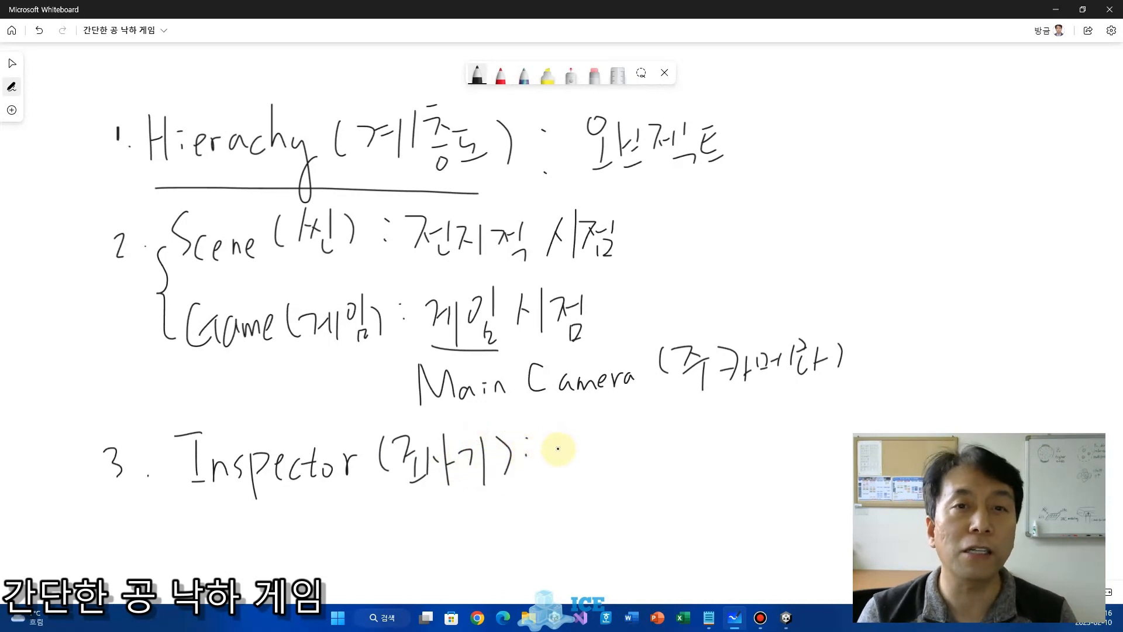
- Handwrite "오브젝트 세부정보" after the Inspector heading and underline "세부정보"
{"action": "left_click_drag", "start_coordinate": [559, 429], "coordinate": [564, 467]}
{"action": "left_click_drag", "start_coordinate": [558, 475], "coordinate": [573, 469]}
{"action": "mouse_move", "coordinate": [581, 437]}
{"action": "left_mouse_down"}
{"action": "mouse_move", "coordinate": [582, 456]}
{"action": "mouse_move", "coordinate": [596, 455]}
{"action": "left_mouse_up"}
{"action": "left_click_drag", "start_coordinate": [583, 455], "coordinate": [603, 467]}
{"action": "mouse_move", "coordinate": [604, 439]}
{"action": "left_mouse_down"}
{"action": "mouse_move", "coordinate": [610, 461]}
{"action": "mouse_move", "coordinate": [632, 446]}
{"action": "mouse_move", "coordinate": [649, 466]}
{"action": "mouse_move", "coordinate": [664, 426]}
{"action": "mouse_move", "coordinate": [676, 457]}
{"action": "mouse_move", "coordinate": [708, 440]}
{"action": "left_mouse_up"}
{"action": "mouse_move", "coordinate": [729, 421]}
{"action": "left_mouse_down"}
{"action": "mouse_move", "coordinate": [736, 451]}
{"action": "mouse_move", "coordinate": [771, 421]}
{"action": "mouse_move", "coordinate": [784, 431]}
{"action": "left_mouse_up"}
{"action": "left_click_drag", "start_coordinate": [795, 411], "coordinate": [797, 422]}
{"action": "left_click_drag", "start_coordinate": [791, 431], "coordinate": [790, 442]}
{"action": "left_click_drag", "start_coordinate": [783, 445], "coordinate": [800, 441]}
{"action": "left_click_drag", "start_coordinate": [687, 468], "coordinate": [799, 452]}
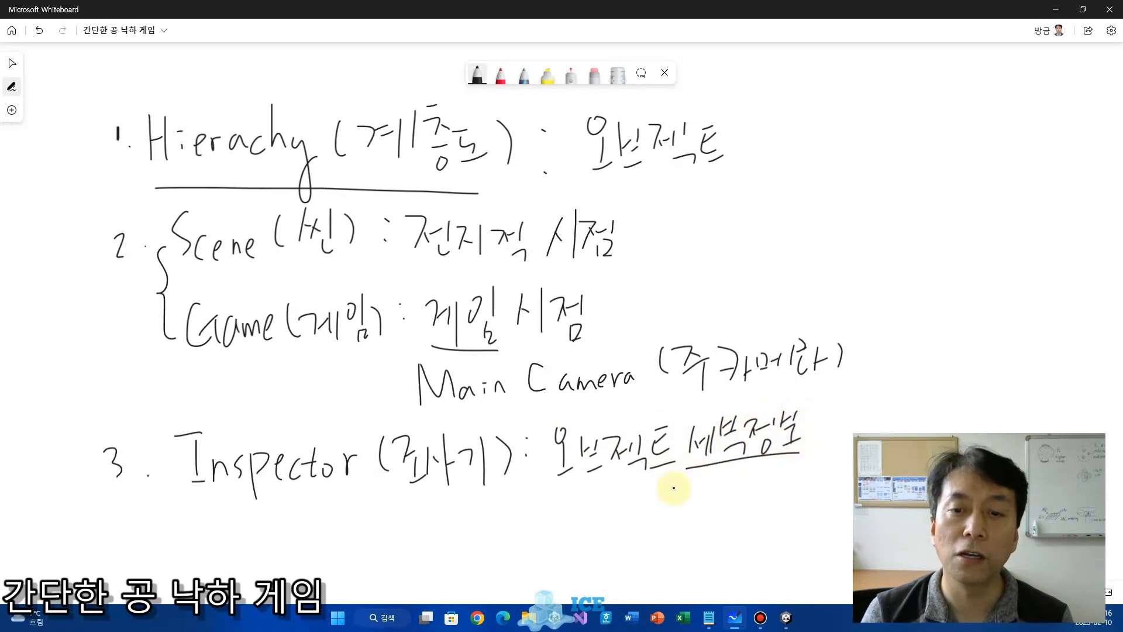
- Handwrite "컴포넌트" with an underline beneath "세부정보" and add "Component" below it
{"action": "mouse_move", "coordinate": [682, 487]}
{"action": "left_mouse_down"}
{"action": "mouse_move", "coordinate": [712, 490]}
{"action": "mouse_move", "coordinate": [710, 509]}
{"action": "mouse_move", "coordinate": [735, 481]}
{"action": "mouse_move", "coordinate": [752, 496]}
{"action": "mouse_move", "coordinate": [793, 494]}
{"action": "left_mouse_up"}
{"action": "left_click_drag", "start_coordinate": [664, 529], "coordinate": [787, 513]}
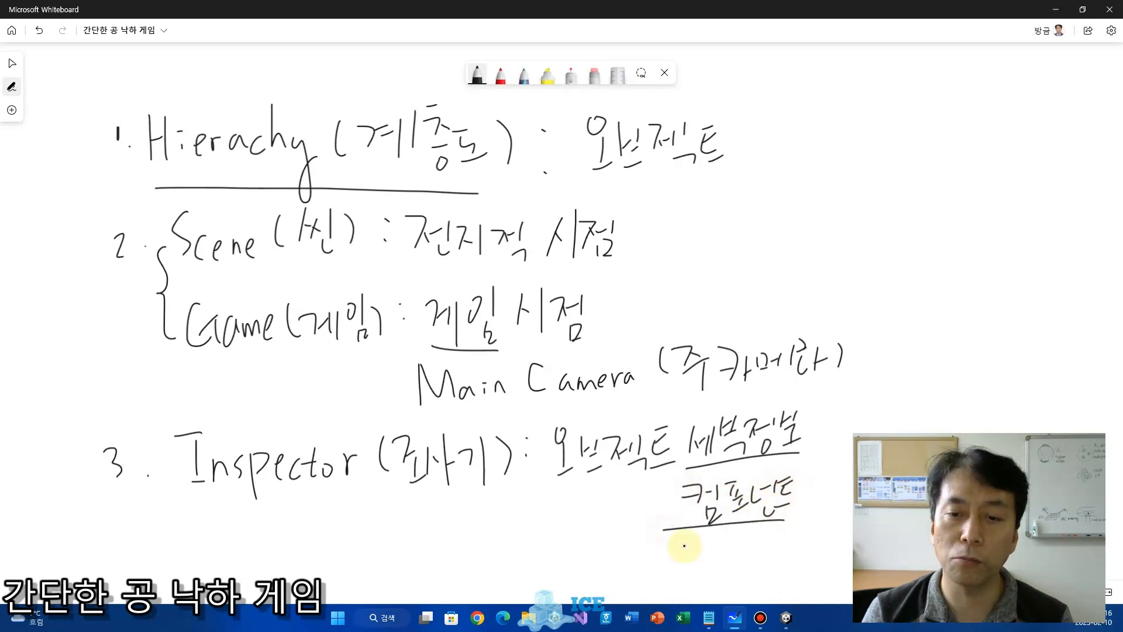
{"action": "mouse_move", "coordinate": [651, 540]}
{"action": "left_mouse_down"}
{"action": "mouse_move", "coordinate": [662, 563]}
{"action": "mouse_move", "coordinate": [669, 556]}
{"action": "mouse_move", "coordinate": [709, 594]}
{"action": "mouse_move", "coordinate": [725, 557]}
{"action": "mouse_move", "coordinate": [787, 541]}
{"action": "left_mouse_up"}
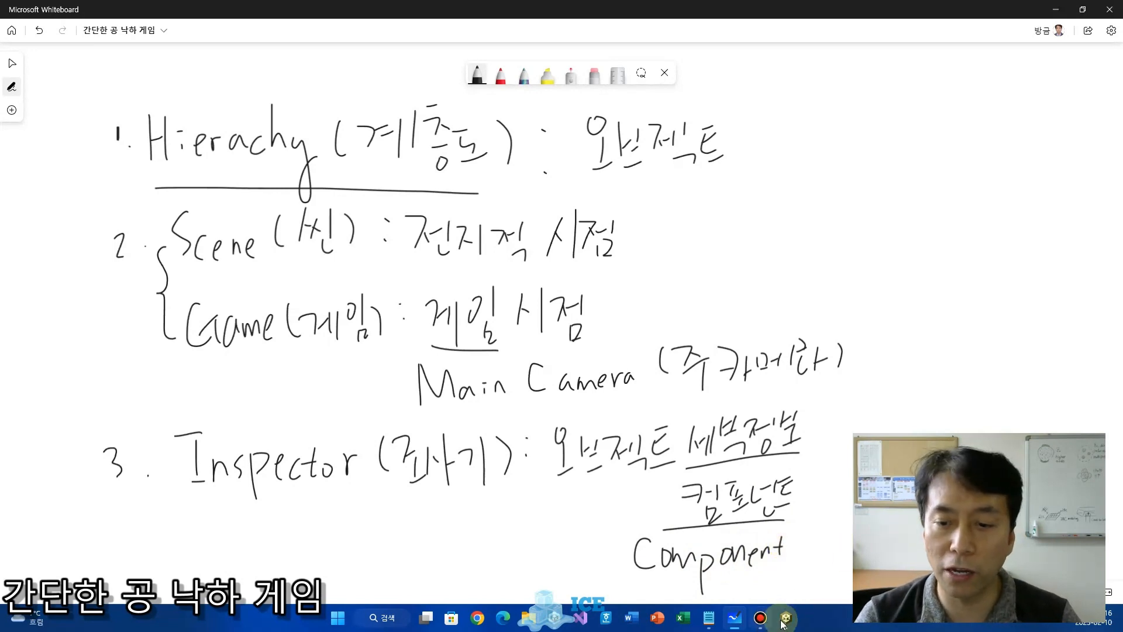
- Switch to the Unity editor and collapse the Light and Transform components of Directional Light
{"action": "mouse_move", "coordinate": [785, 616]}
{"action": "left_click", "coordinate": [783, 553]}
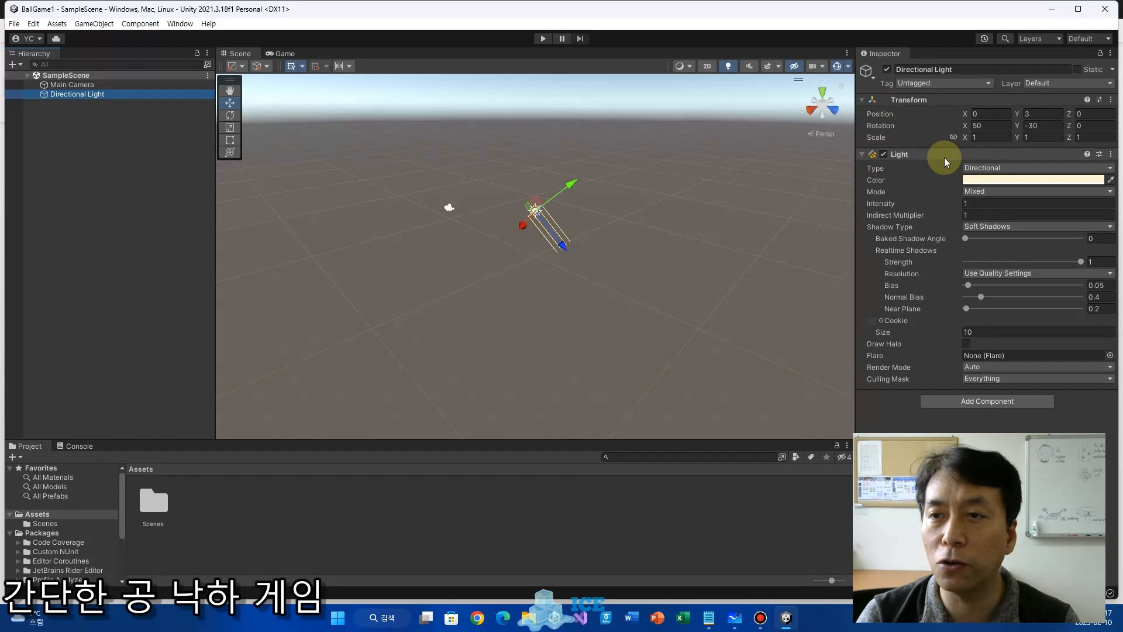
{"action": "left_click", "coordinate": [862, 154]}
{"action": "left_click", "coordinate": [860, 100]}
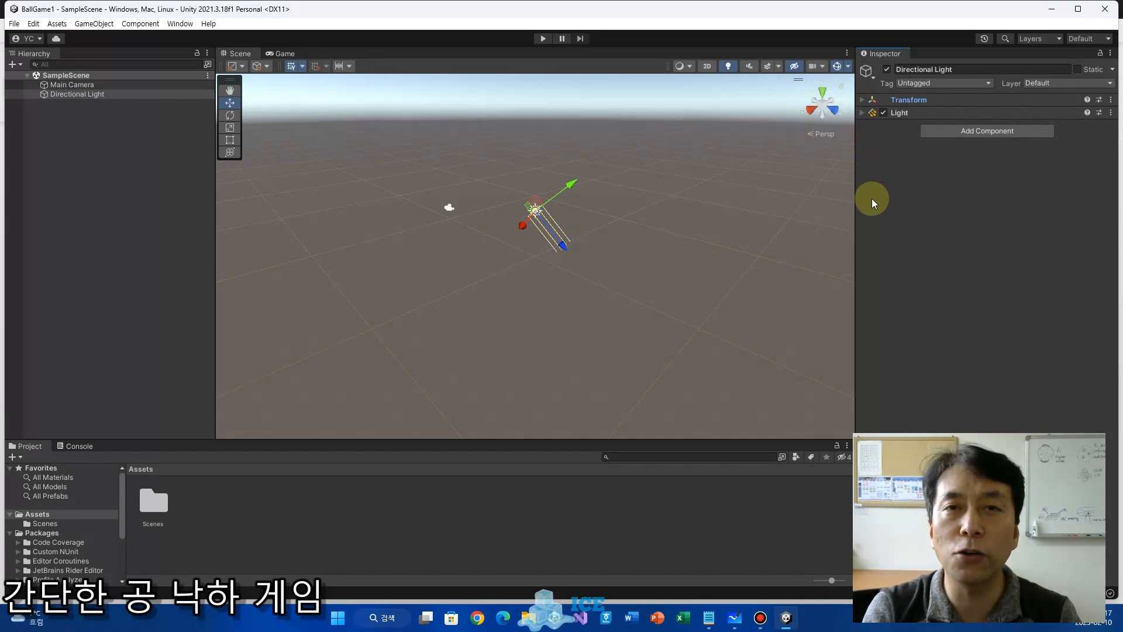
- Examine the Transform and Light components of Directional Light by expanding and collapsing each one
{"action": "left_click", "coordinate": [862, 100]}
{"action": "left_click", "coordinate": [862, 100]}
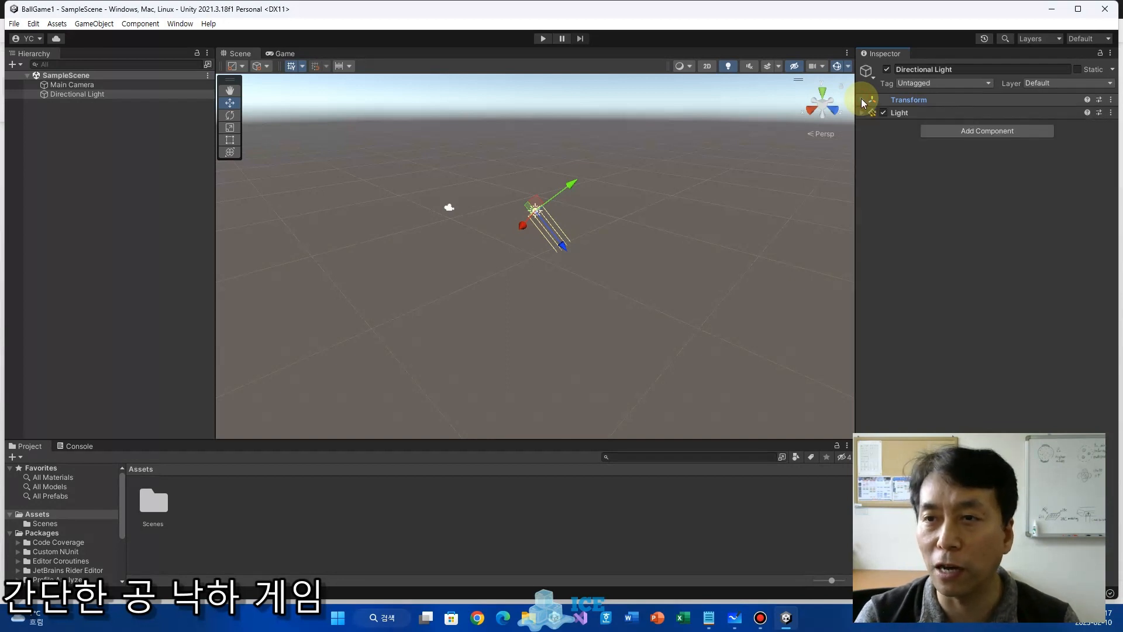
{"action": "left_click", "coordinate": [862, 100]}
{"action": "left_click", "coordinate": [862, 99]}
{"action": "left_click", "coordinate": [862, 113]}
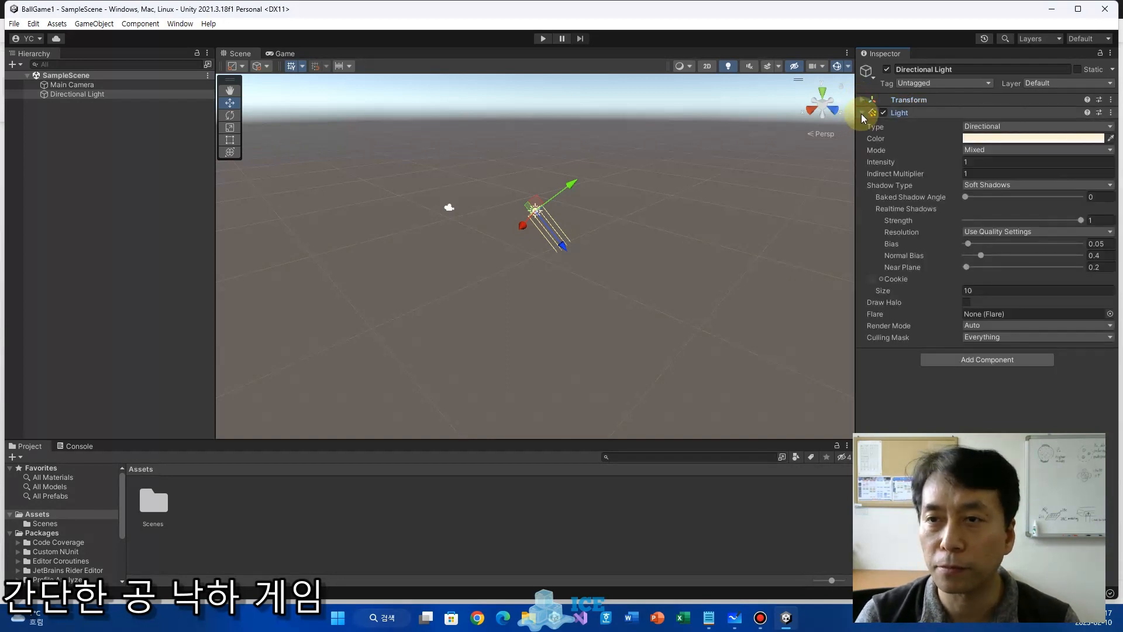
{"action": "left_click", "coordinate": [862, 113]}
{"action": "left_click", "coordinate": [862, 113]}
{"action": "left_click", "coordinate": [862, 113]}
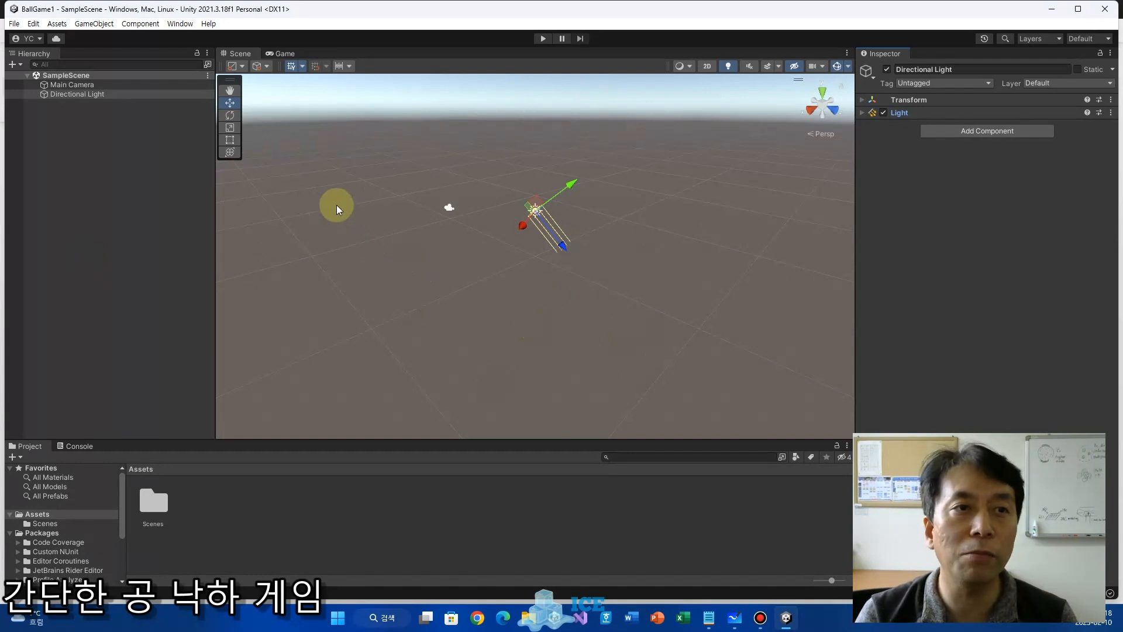
- Compare the Scene view with the Game view by alternating between them, ending on the Game view
{"action": "left_click", "coordinate": [277, 56]}
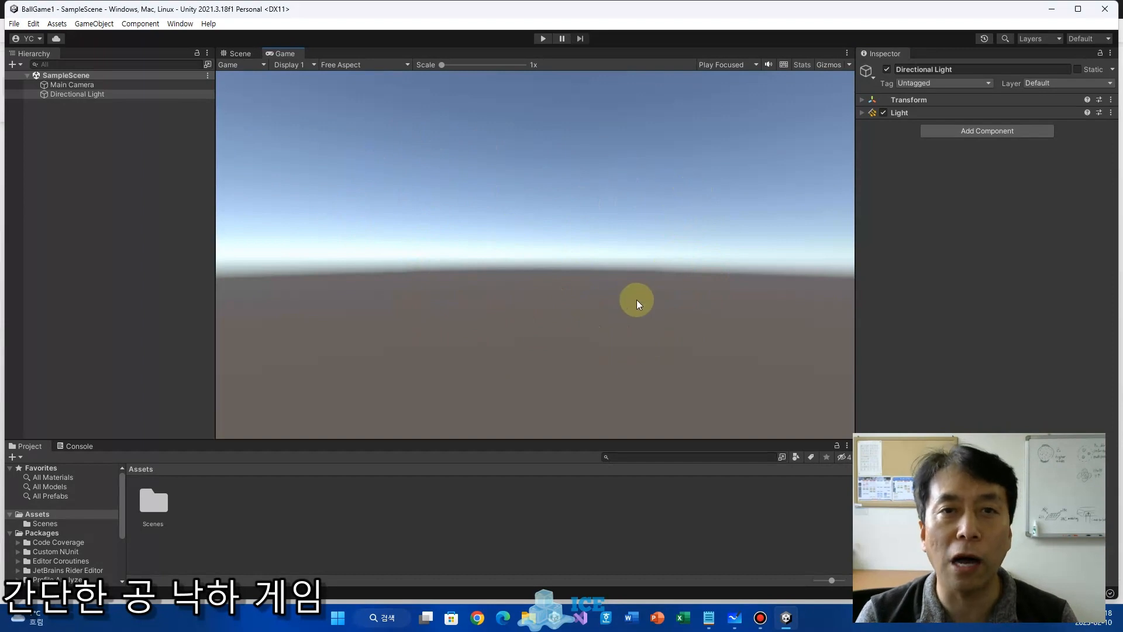
{"action": "left_click", "coordinate": [236, 54]}
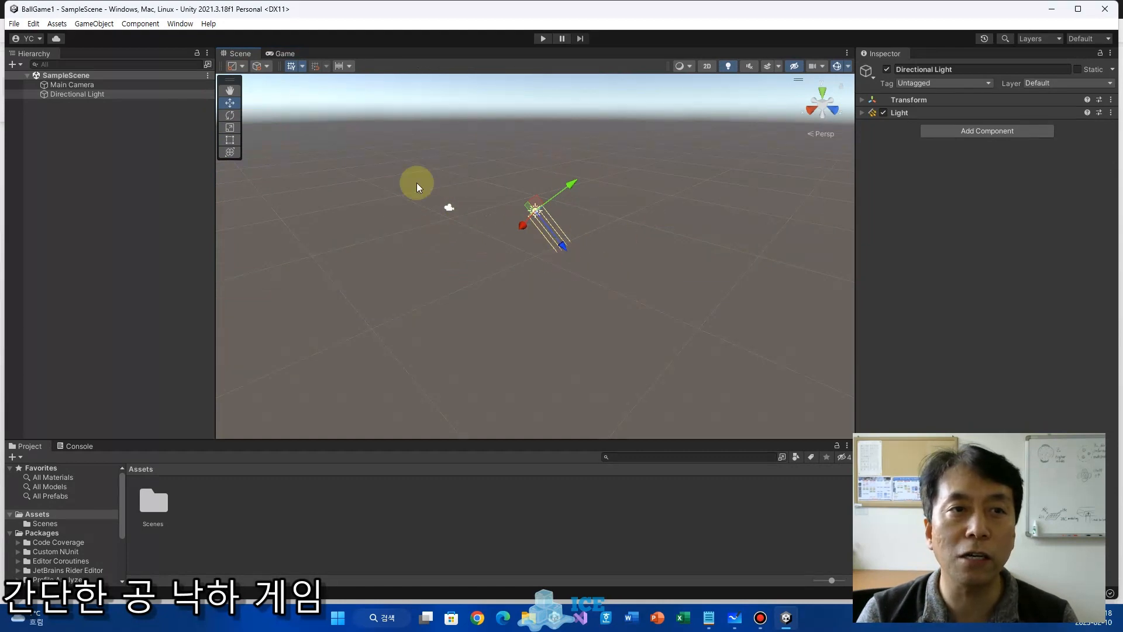
{"action": "left_click", "coordinate": [283, 54]}
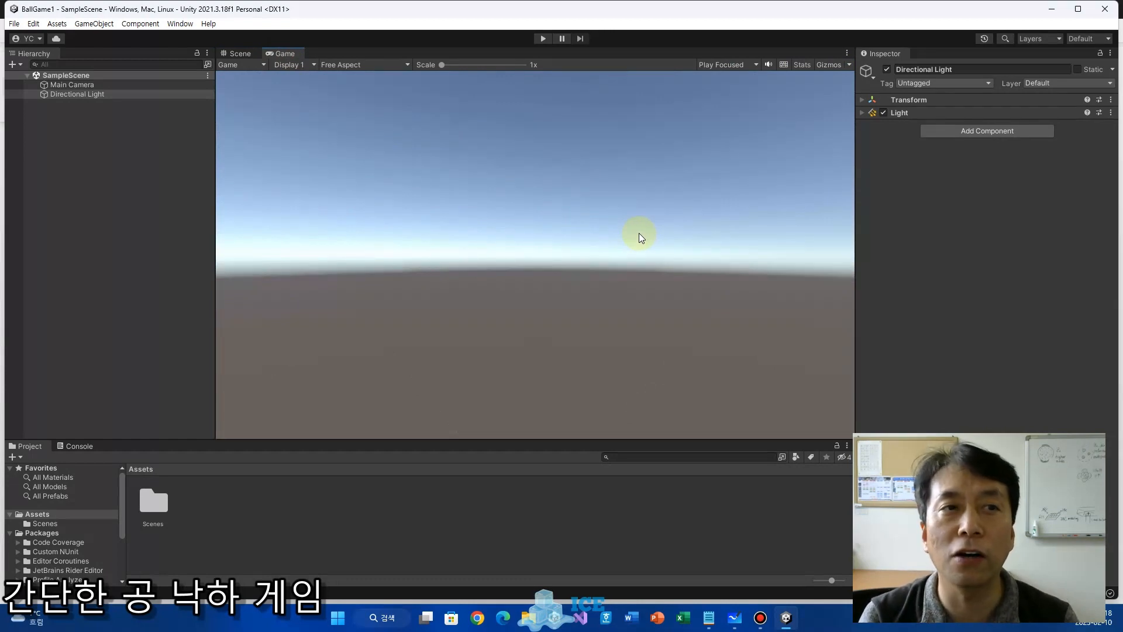
{"action": "left_click", "coordinate": [236, 53]}
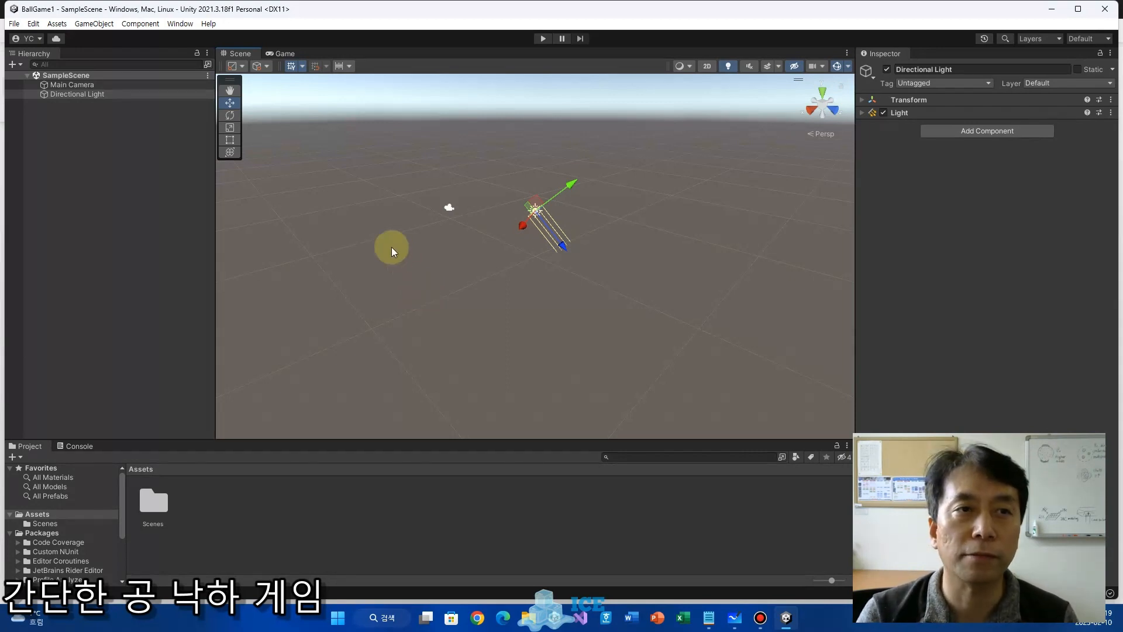
{"action": "left_click", "coordinate": [273, 52]}
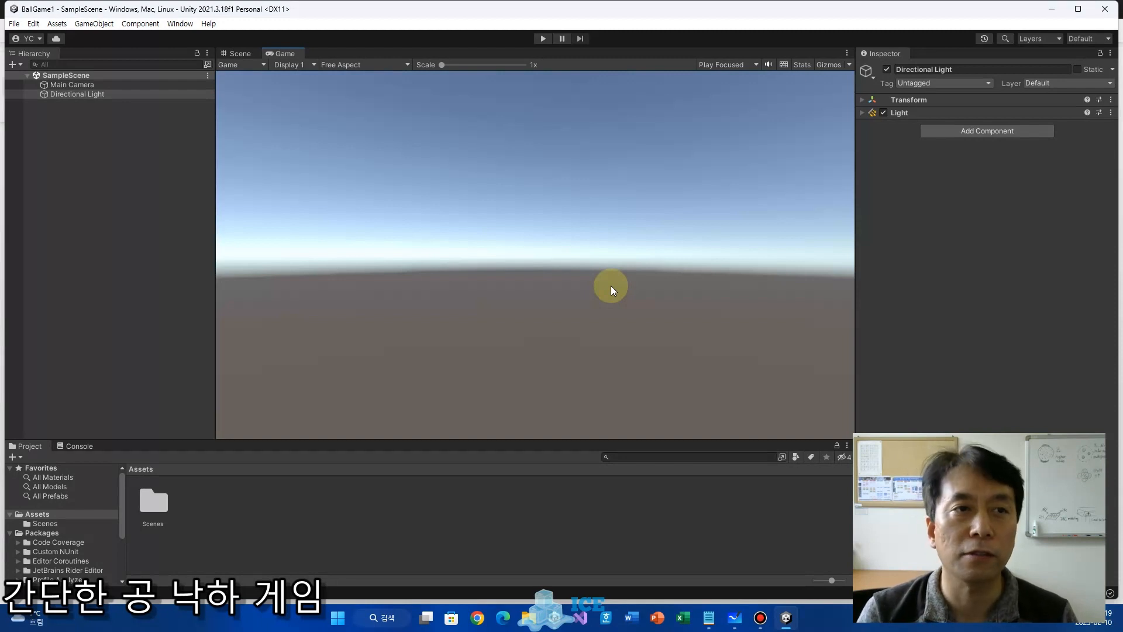
{"action": "left_click", "coordinate": [236, 53]}
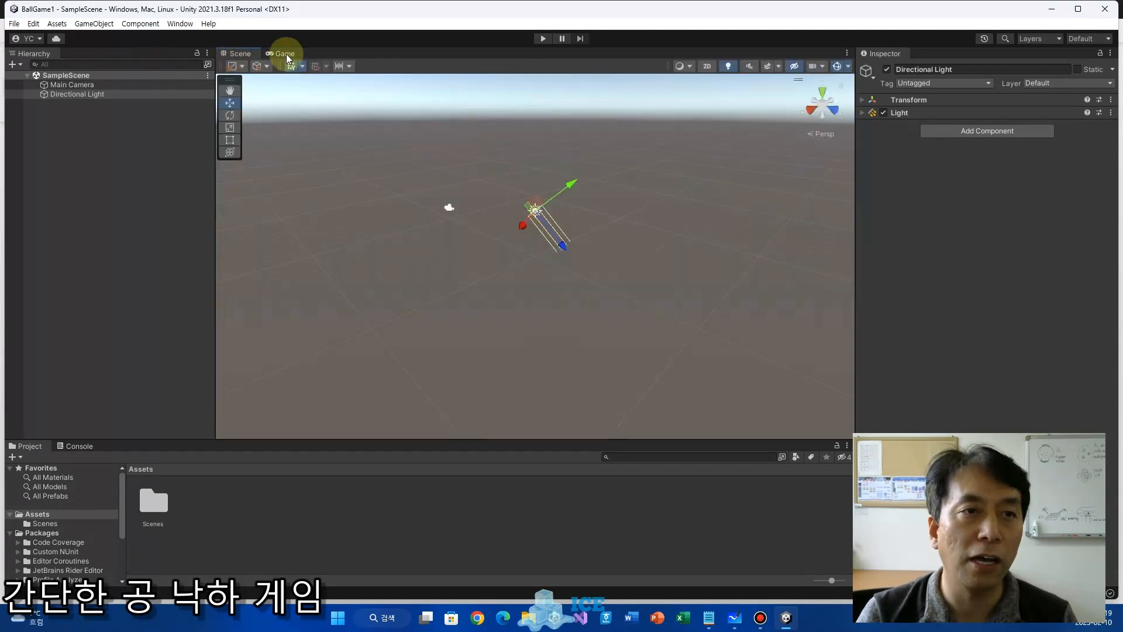
{"action": "left_click", "coordinate": [284, 53]}
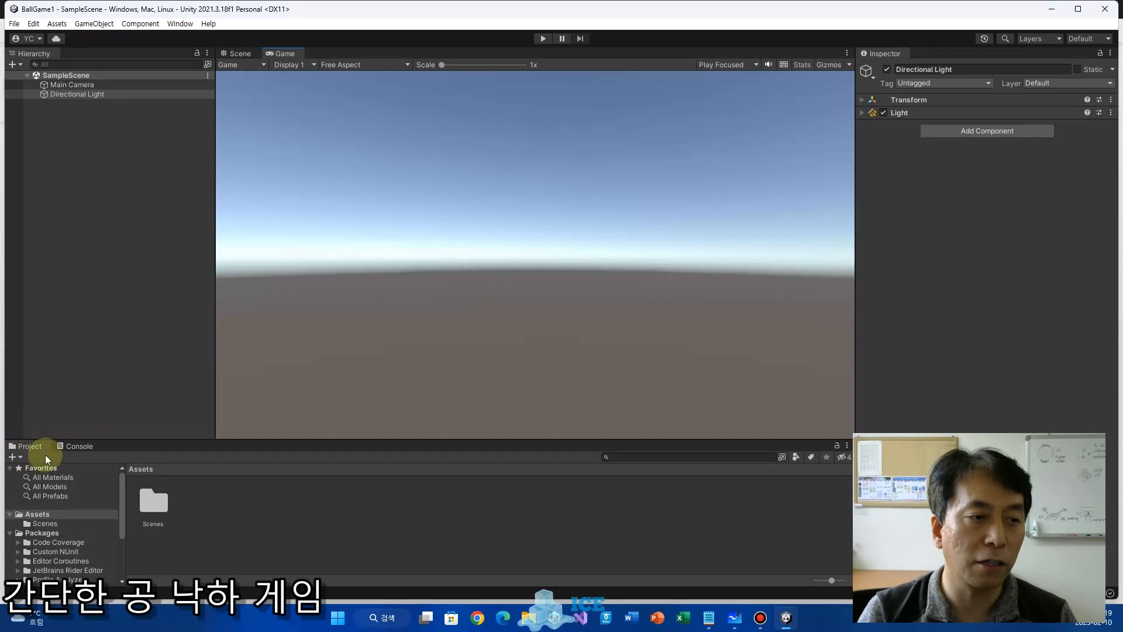
- Switch to Microsoft Whiteboard and handwrite the item number "4." in black below the Inspector note
{"action": "left_click", "coordinate": [735, 617]}
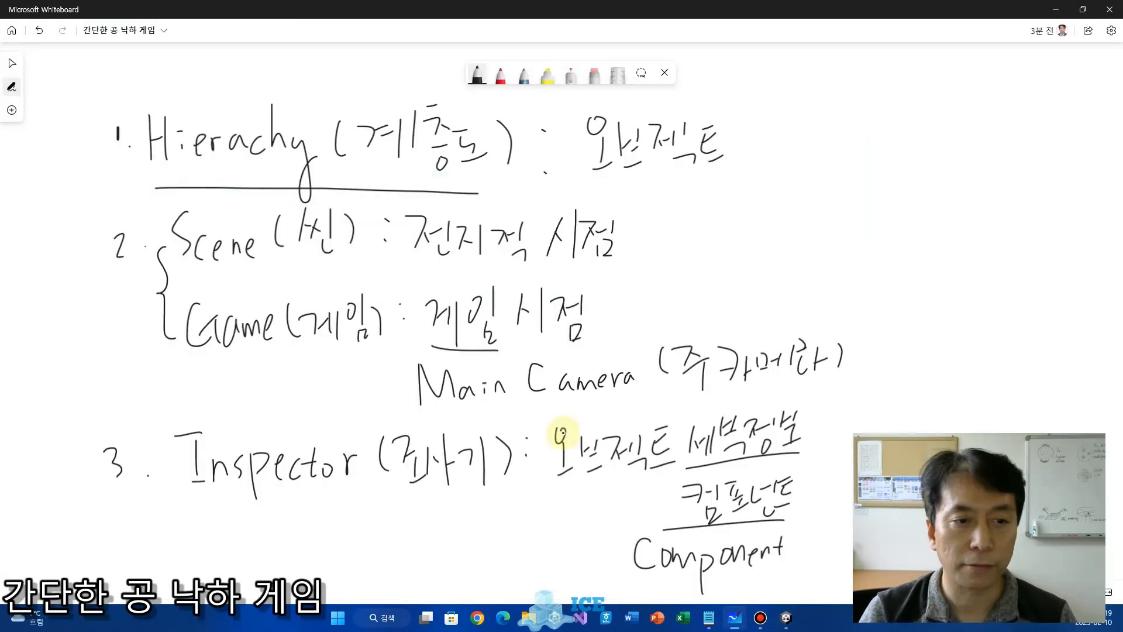
{"action": "left_click", "coordinate": [12, 63]}
{"action": "scroll", "coordinate": [326, 426], "scroll_direction": "down", "scroll_amount": 3}
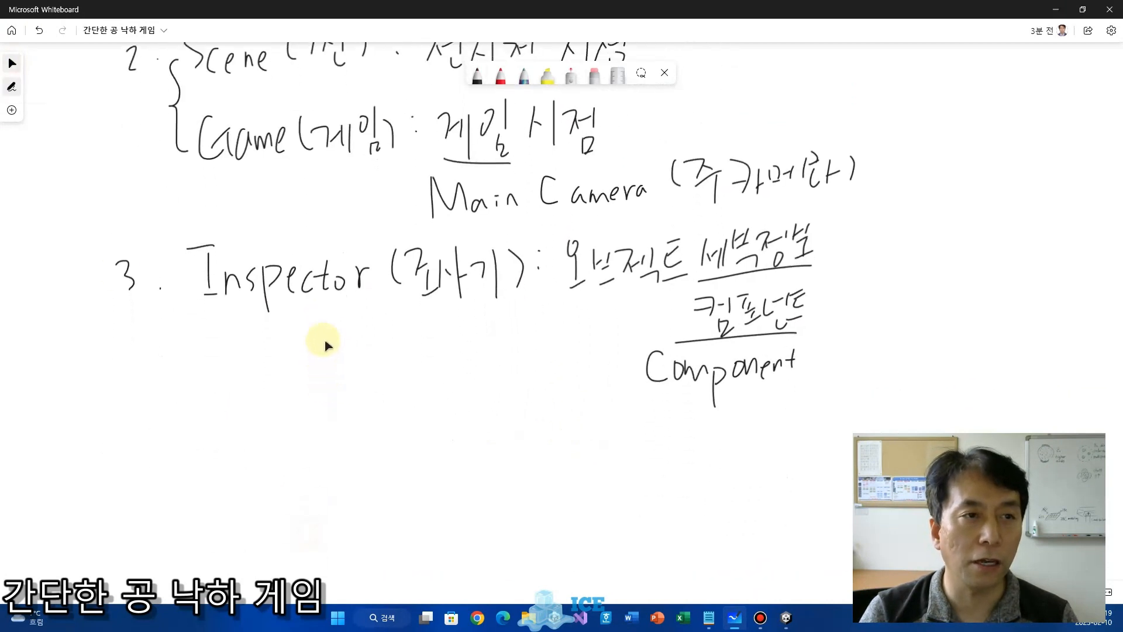
{"action": "left_click", "coordinate": [478, 80]}
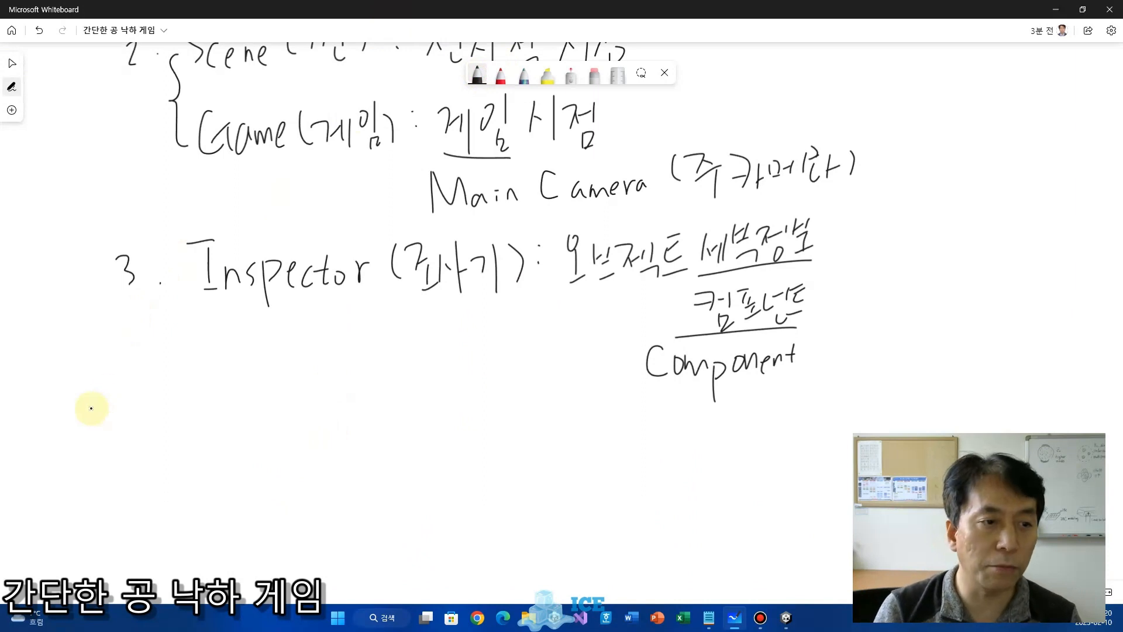
{"action": "mouse_move", "coordinate": [137, 392]}
{"action": "left_mouse_down"}
{"action": "mouse_move", "coordinate": [125, 413]}
{"action": "mouse_move", "coordinate": [151, 417]}
{"action": "left_mouse_up"}
{"action": "left_click_drag", "start_coordinate": [139, 406], "coordinate": [140, 442]}
{"action": "left_click", "coordinate": [156, 442]}
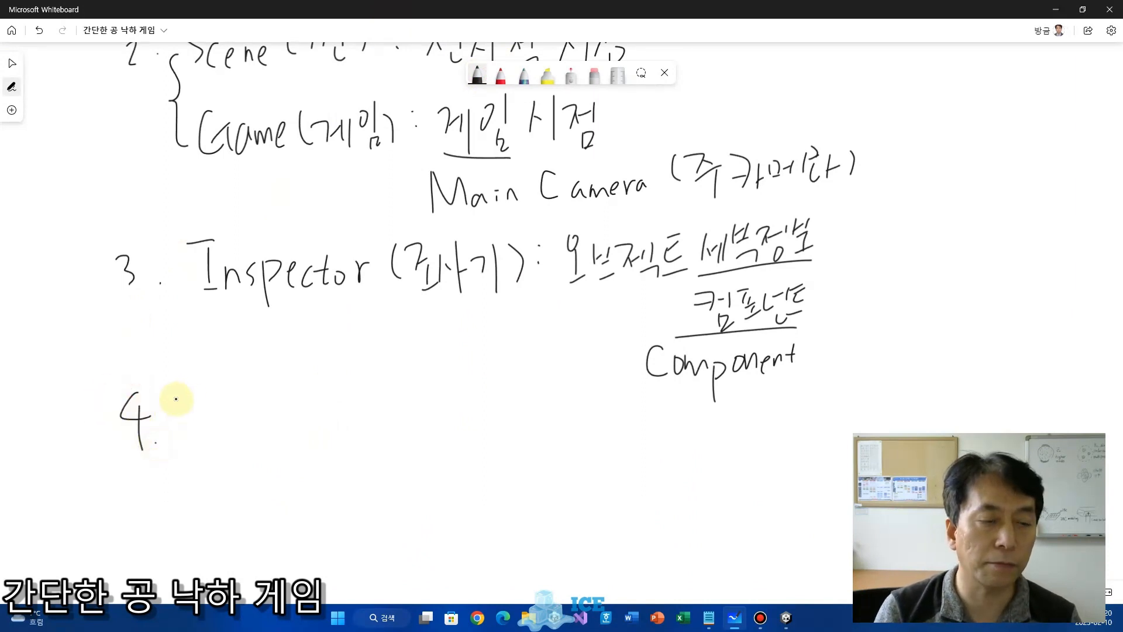
- Handwrite the word "프로젝트" after the item number 4
{"action": "left_click_drag", "start_coordinate": [176, 400], "coordinate": [214, 390]}
{"action": "mouse_move", "coordinate": [199, 396]}
{"action": "left_mouse_down"}
{"action": "mouse_move", "coordinate": [202, 423]}
{"action": "mouse_move", "coordinate": [212, 423]}
{"action": "left_mouse_up"}
{"action": "mouse_move", "coordinate": [200, 448]}
{"action": "left_mouse_down"}
{"action": "mouse_move", "coordinate": [230, 438]}
{"action": "mouse_move", "coordinate": [240, 416]}
{"action": "mouse_move", "coordinate": [260, 440]}
{"action": "left_mouse_up"}
{"action": "mouse_move", "coordinate": [251, 387]}
{"action": "left_mouse_down"}
{"action": "mouse_move", "coordinate": [274, 393]}
{"action": "mouse_move", "coordinate": [264, 411]}
{"action": "left_mouse_up"}
{"action": "left_click_drag", "start_coordinate": [268, 403], "coordinate": [291, 412]}
{"action": "left_click_drag", "start_coordinate": [301, 377], "coordinate": [315, 424]}
{"action": "mouse_move", "coordinate": [313, 392]}
{"action": "left_mouse_down"}
{"action": "mouse_move", "coordinate": [331, 387]}
{"action": "mouse_move", "coordinate": [338, 410]}
{"action": "left_mouse_up"}
{"action": "mouse_move", "coordinate": [319, 401]}
{"action": "left_mouse_down"}
{"action": "mouse_move", "coordinate": [334, 398]}
{"action": "mouse_move", "coordinate": [347, 418]}
{"action": "left_mouse_up"}
- Add the English term "(Project)" in parentheses after "프로젝트"
{"action": "left_click_drag", "start_coordinate": [368, 371], "coordinate": [371, 429]}
{"action": "mouse_move", "coordinate": [393, 380]}
{"action": "left_mouse_down"}
{"action": "mouse_move", "coordinate": [395, 438]}
{"action": "mouse_move", "coordinate": [397, 418]}
{"action": "left_mouse_up"}
{"action": "mouse_move", "coordinate": [420, 410]}
{"action": "left_mouse_down"}
{"action": "mouse_move", "coordinate": [447, 416]}
{"action": "mouse_move", "coordinate": [455, 442]}
{"action": "mouse_move", "coordinate": [501, 419]}
{"action": "left_mouse_up"}
{"action": "left_click_drag", "start_coordinate": [517, 398], "coordinate": [518, 420]}
{"action": "mouse_move", "coordinate": [509, 408]}
{"action": "left_mouse_down"}
{"action": "mouse_move", "coordinate": [527, 407]}
{"action": "mouse_move", "coordinate": [544, 431]}
{"action": "left_mouse_up"}
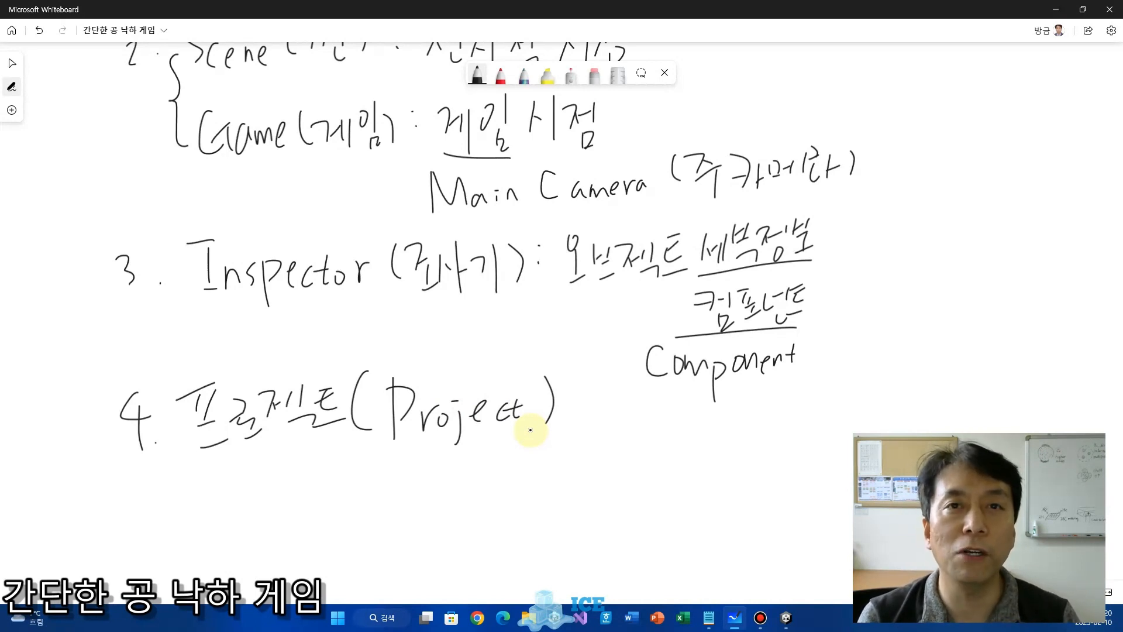
- Switch to the Unity editor and select the Assets folder of the project
{"action": "left_click", "coordinate": [786, 619]}
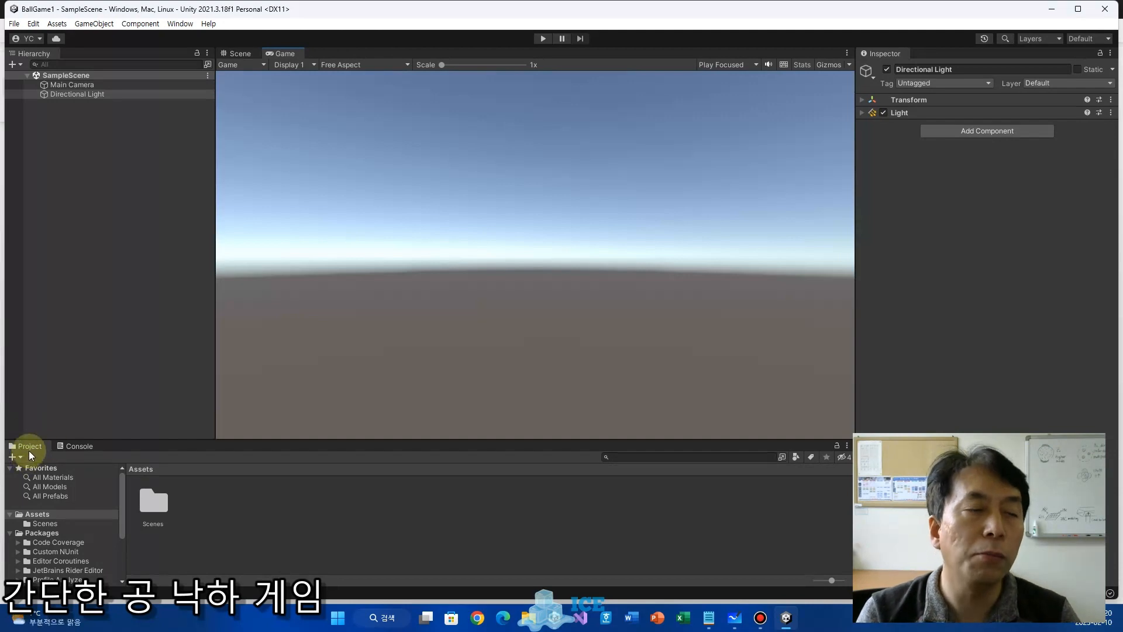
{"action": "mouse_move", "coordinate": [123, 485]}
{"action": "left_mouse_down"}
{"action": "mouse_move", "coordinate": [118, 511]}
{"action": "mouse_move", "coordinate": [122, 481]}
{"action": "left_mouse_up"}
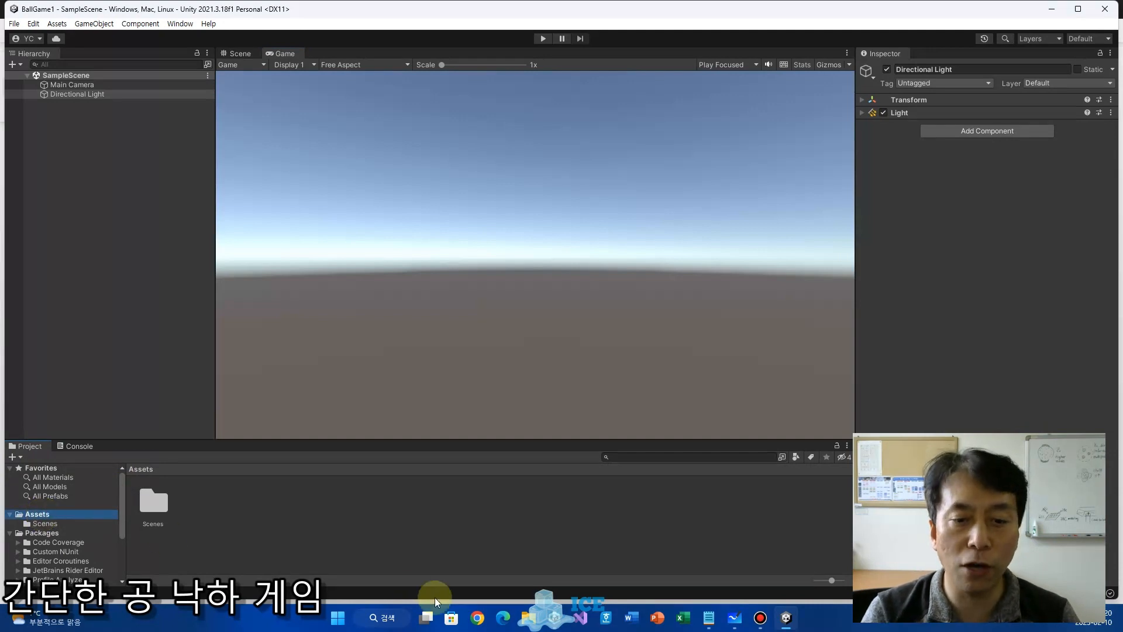
- Switch to Microsoft Whiteboard and handwrite "> Assets" in black beneath the Project heading
{"action": "left_click", "coordinate": [734, 618]}
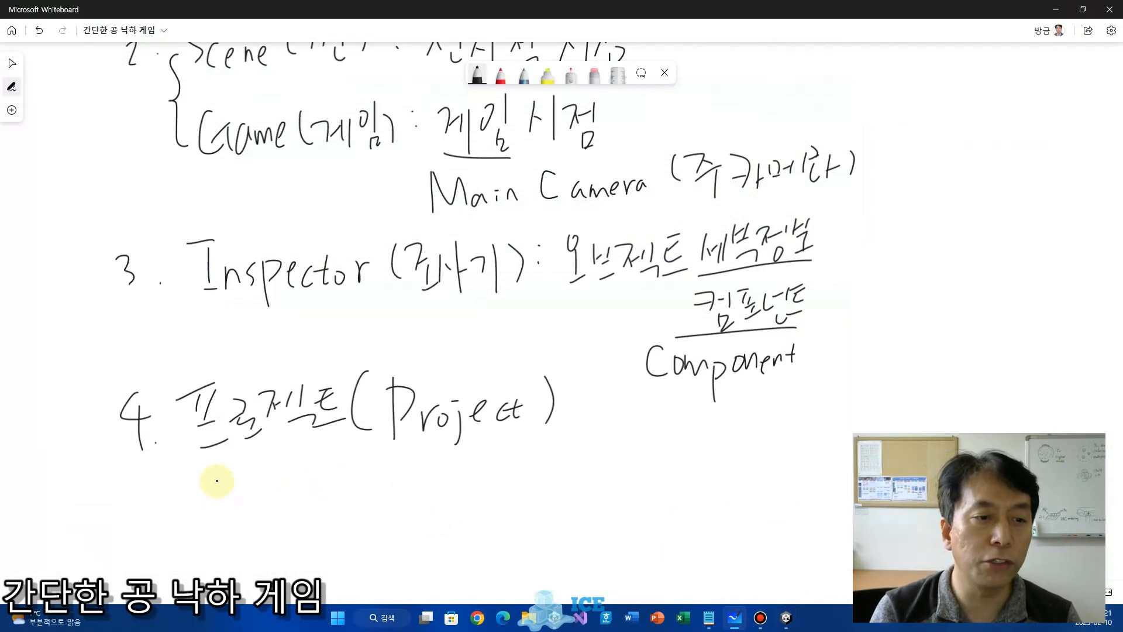
{"action": "left_click", "coordinate": [12, 63]}
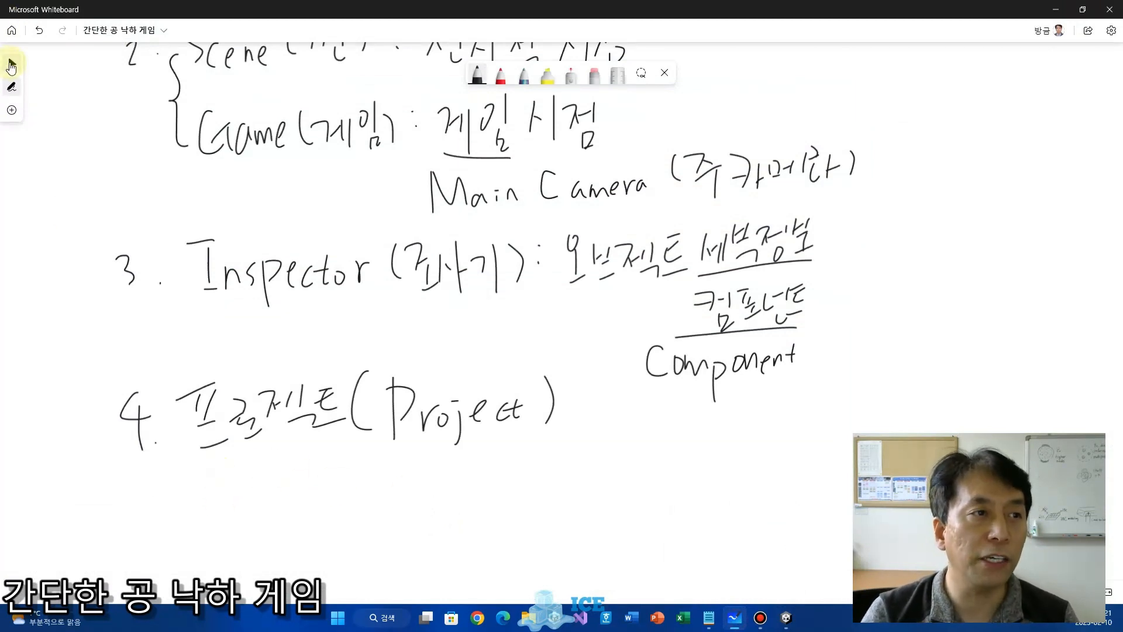
{"action": "left_click_drag", "start_coordinate": [248, 525], "coordinate": [261, 424]}
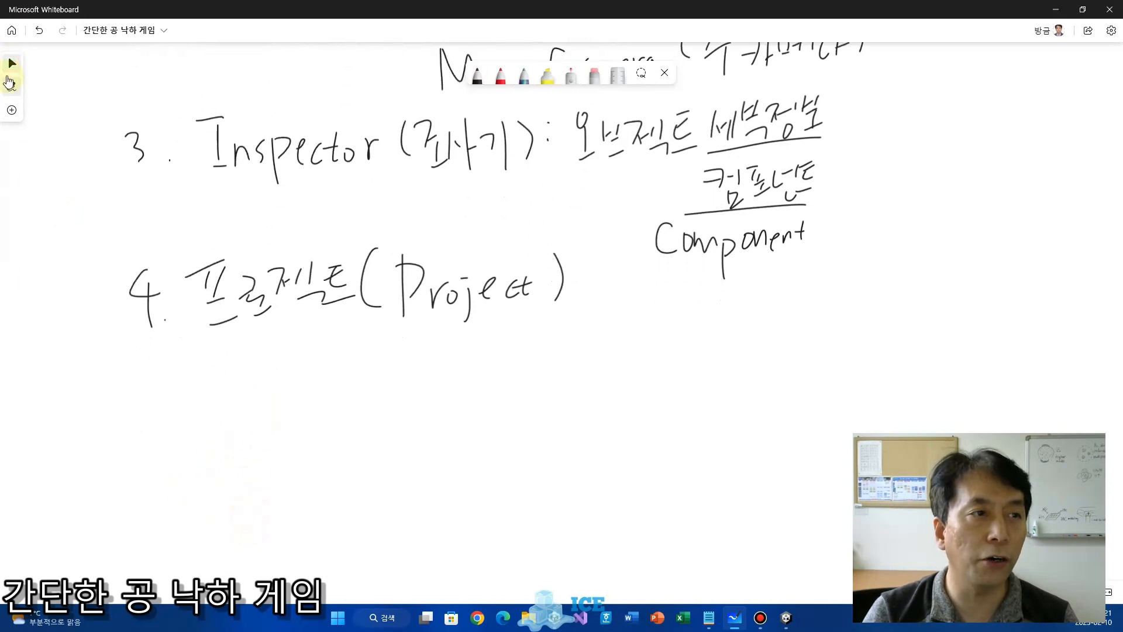
{"action": "left_click", "coordinate": [476, 75]}
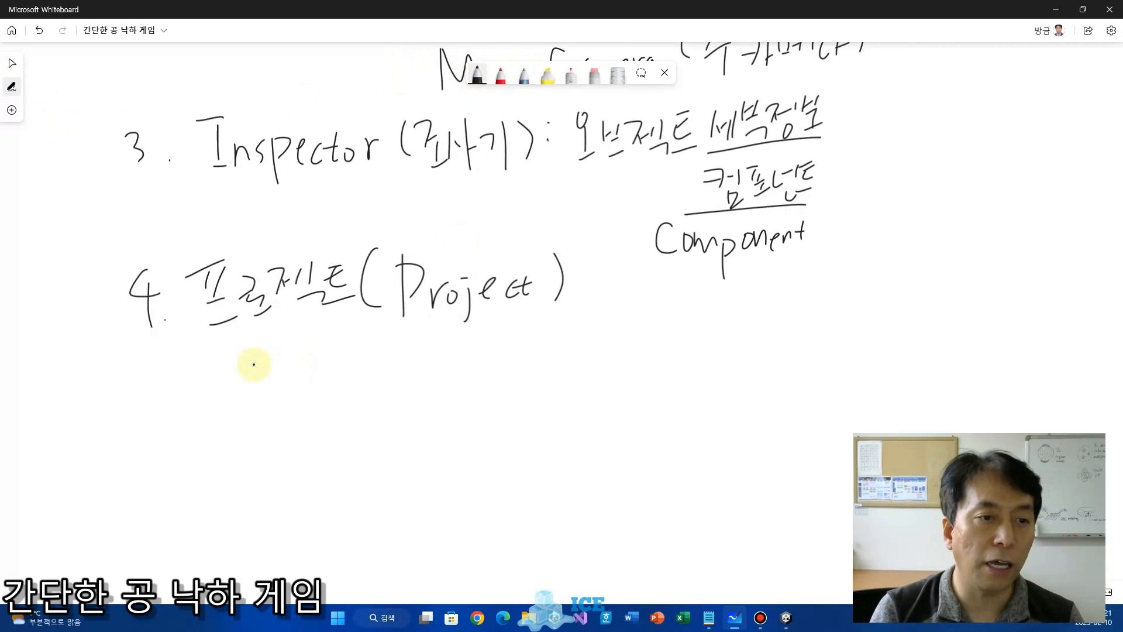
{"action": "mouse_move", "coordinate": [200, 376]}
{"action": "left_mouse_down"}
{"action": "mouse_move", "coordinate": [221, 402]}
{"action": "mouse_move", "coordinate": [283, 394]}
{"action": "mouse_move", "coordinate": [304, 406]}
{"action": "left_mouse_up"}
{"action": "mouse_move", "coordinate": [339, 363]}
{"action": "left_mouse_down"}
{"action": "mouse_move", "coordinate": [331, 397]}
{"action": "mouse_move", "coordinate": [348, 391]}
{"action": "left_mouse_up"}
{"action": "mouse_move", "coordinate": [357, 369]}
{"action": "left_mouse_down"}
{"action": "mouse_move", "coordinate": [357, 392]}
{"action": "mouse_move", "coordinate": [378, 390]}
{"action": "left_mouse_up"}
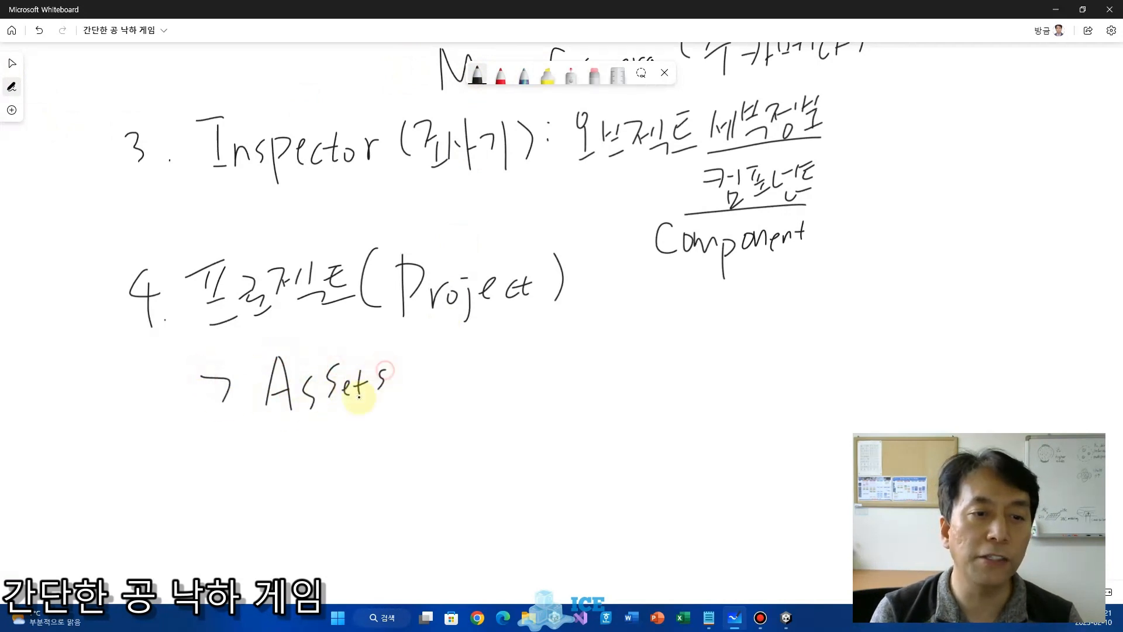
- Underline "Assets" and handwrite its Korean meaning "자산" below the line
{"action": "left_click_drag", "start_coordinate": [281, 414], "coordinate": [401, 402]}
{"action": "mouse_move", "coordinate": [292, 432]}
{"action": "left_mouse_down"}
{"action": "mouse_move", "coordinate": [308, 463]}
{"action": "mouse_move", "coordinate": [357, 444]}
{"action": "left_mouse_up"}
{"action": "left_click_drag", "start_coordinate": [353, 447], "coordinate": [363, 451]}
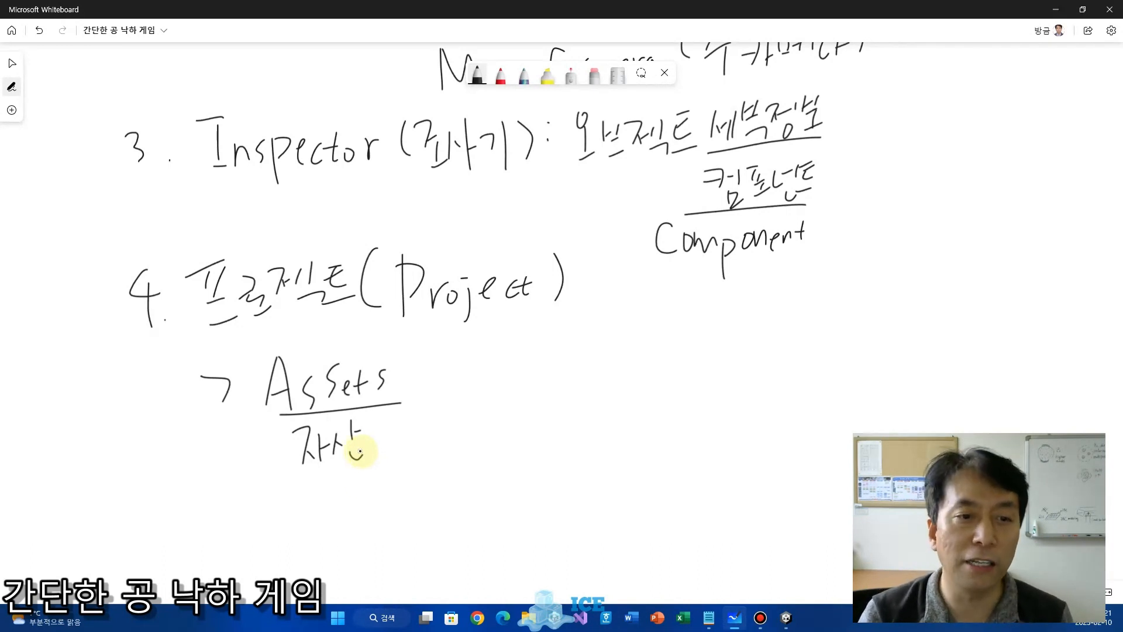
{"action": "left_click_drag", "start_coordinate": [360, 451], "coordinate": [363, 460]}
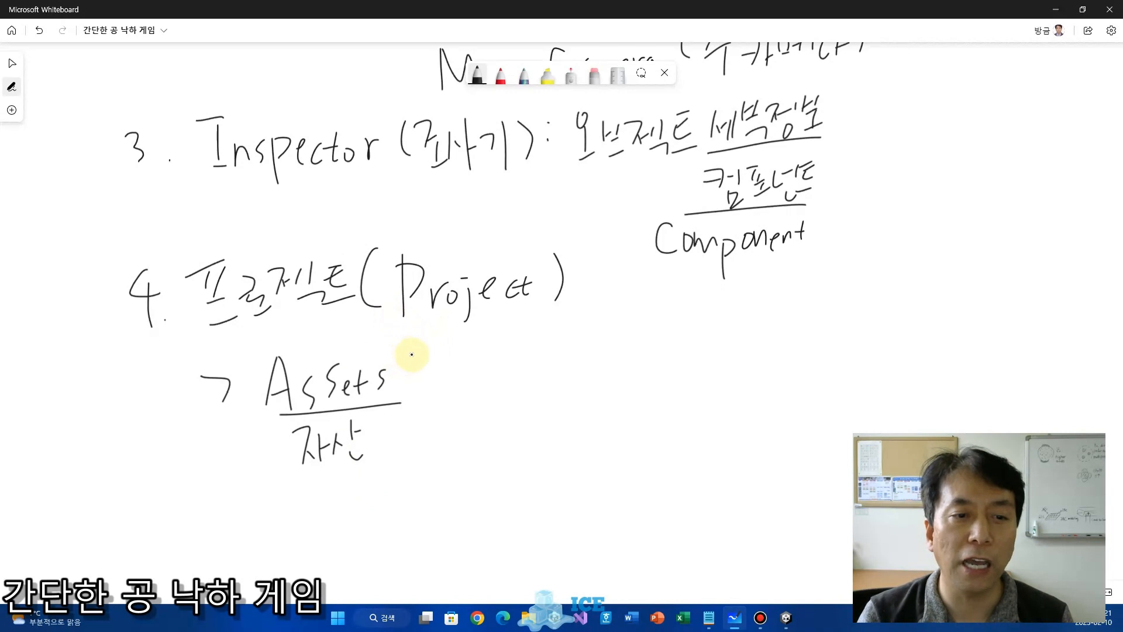
- Handwrite "(애셋, 에셋)" after "Assets" and cross out "에셋"
{"action": "left_click_drag", "start_coordinate": [411, 346], "coordinate": [415, 407]}
{"action": "mouse_move", "coordinate": [443, 361]}
{"action": "left_mouse_down"}
{"action": "mouse_move", "coordinate": [459, 391]}
{"action": "mouse_move", "coordinate": [499, 368]}
{"action": "mouse_move", "coordinate": [518, 396]}
{"action": "mouse_move", "coordinate": [508, 406]}
{"action": "mouse_move", "coordinate": [544, 366]}
{"action": "mouse_move", "coordinate": [583, 376]}
{"action": "mouse_move", "coordinate": [597, 358]}
{"action": "mouse_move", "coordinate": [619, 366]}
{"action": "mouse_move", "coordinate": [636, 328]}
{"action": "mouse_move", "coordinate": [618, 389]}
{"action": "left_mouse_up"}
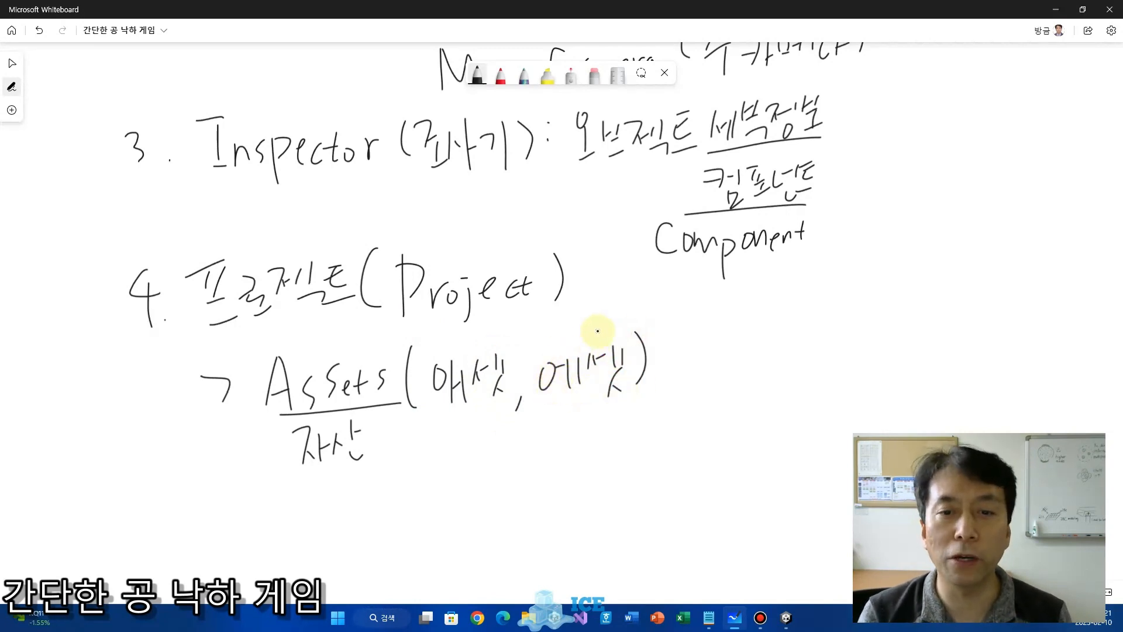
{"action": "left_click_drag", "start_coordinate": [600, 325], "coordinate": [570, 420]}
{"action": "left_click_drag", "start_coordinate": [547, 342], "coordinate": [603, 403]}
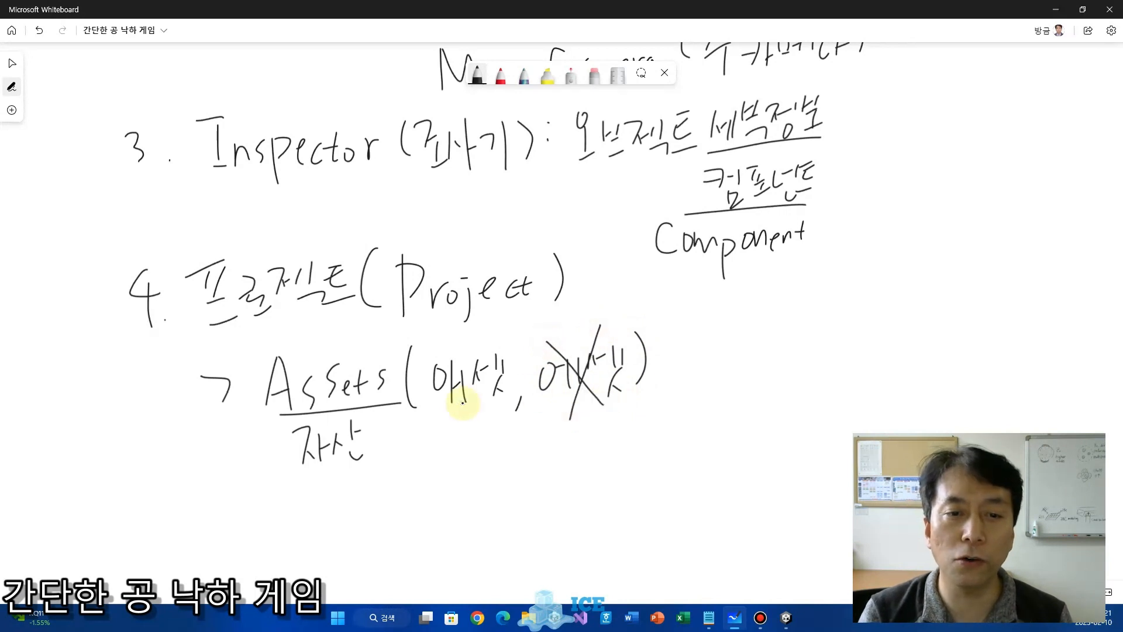
- Double-underline "애셋" and the crossed-out "에셋", and circle the "A" of "Assets" with an arrow leading to "애셋"
{"action": "mouse_move", "coordinate": [436, 413]}
{"action": "left_mouse_down"}
{"action": "mouse_move", "coordinate": [500, 415]}
{"action": "mouse_move", "coordinate": [500, 431]}
{"action": "left_mouse_up"}
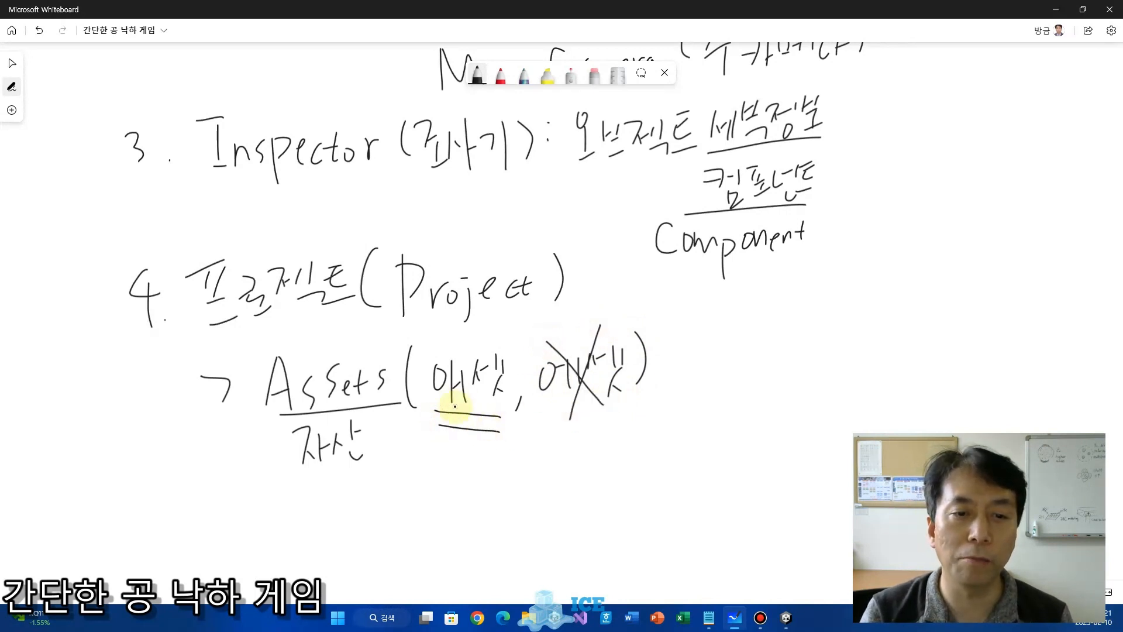
{"action": "mouse_move", "coordinate": [290, 413]}
{"action": "left_mouse_down"}
{"action": "mouse_move", "coordinate": [252, 351]}
{"action": "mouse_move", "coordinate": [306, 407]}
{"action": "mouse_move", "coordinate": [361, 330]}
{"action": "mouse_move", "coordinate": [432, 351]}
{"action": "mouse_move", "coordinate": [425, 361]}
{"action": "left_mouse_up"}
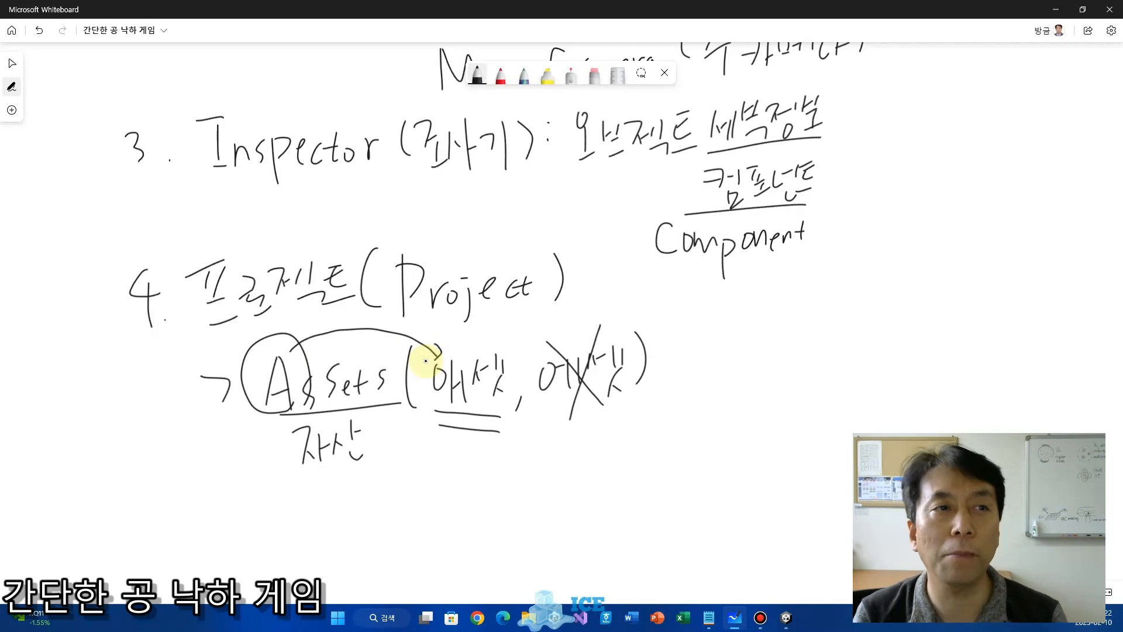
{"action": "mouse_move", "coordinate": [552, 406]}
{"action": "left_mouse_down"}
{"action": "mouse_move", "coordinate": [623, 406]}
{"action": "mouse_move", "coordinate": [626, 416]}
{"action": "left_mouse_up"}
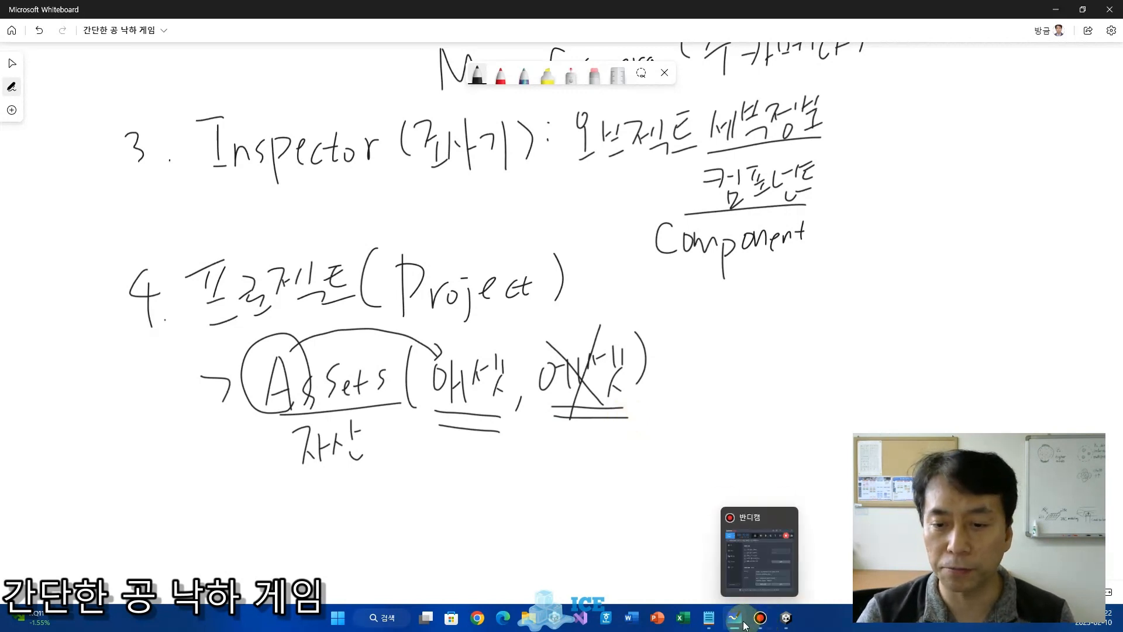
- Switch to the Unity editor, show the Scene view, and open the Scenes folder to select the SampleScene asset
{"action": "mouse_move", "coordinate": [735, 623]}
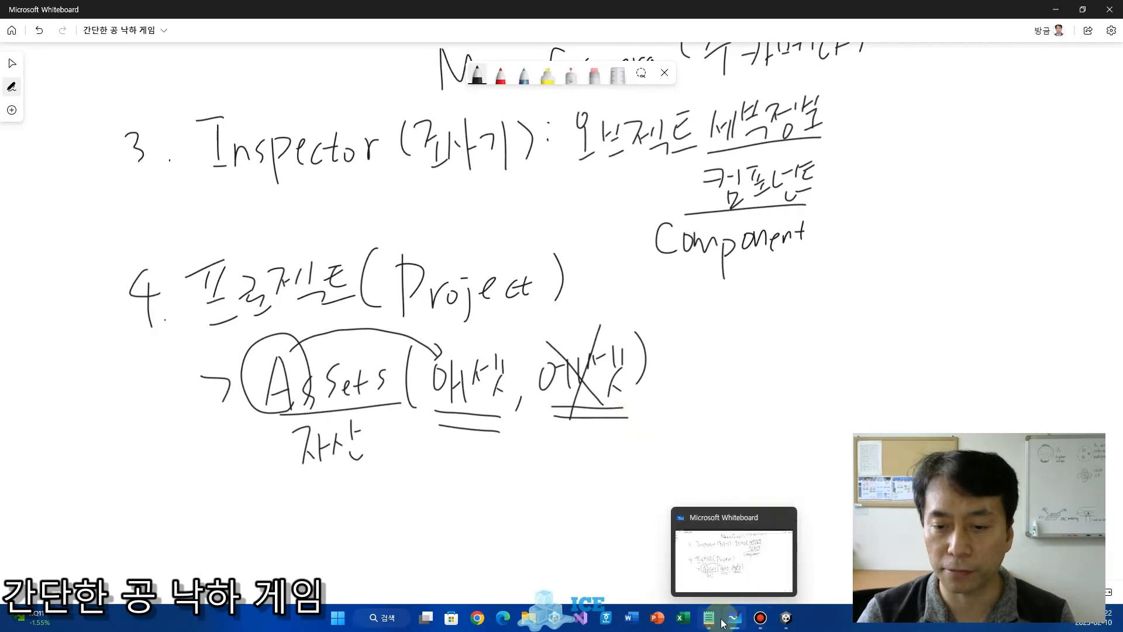
{"action": "left_click", "coordinate": [785, 617]}
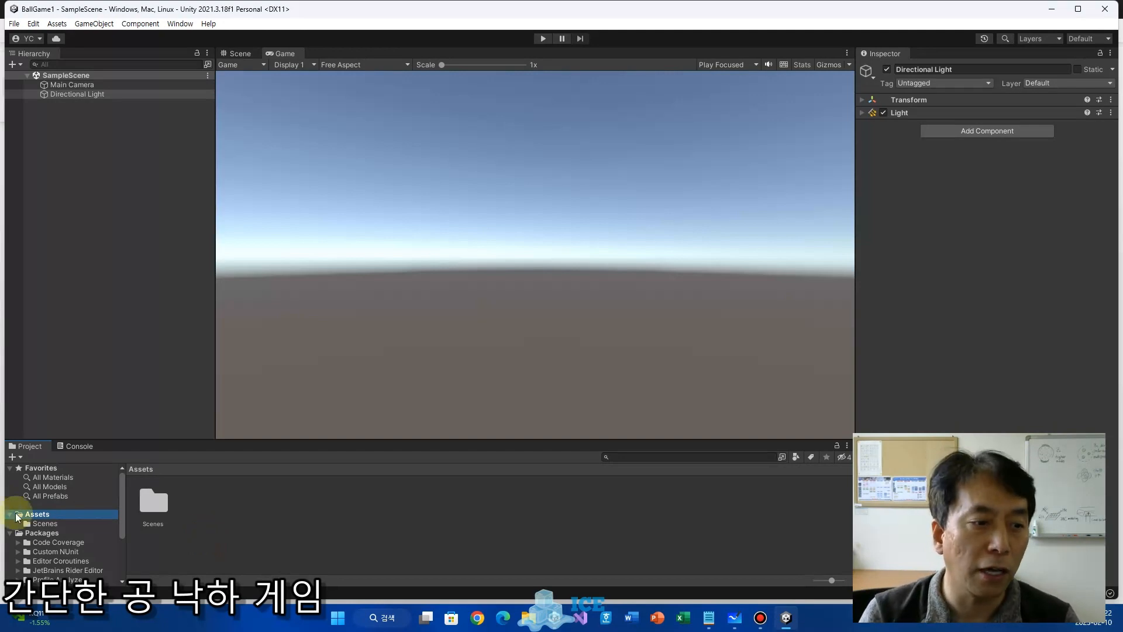
{"action": "left_click", "coordinate": [154, 503]}
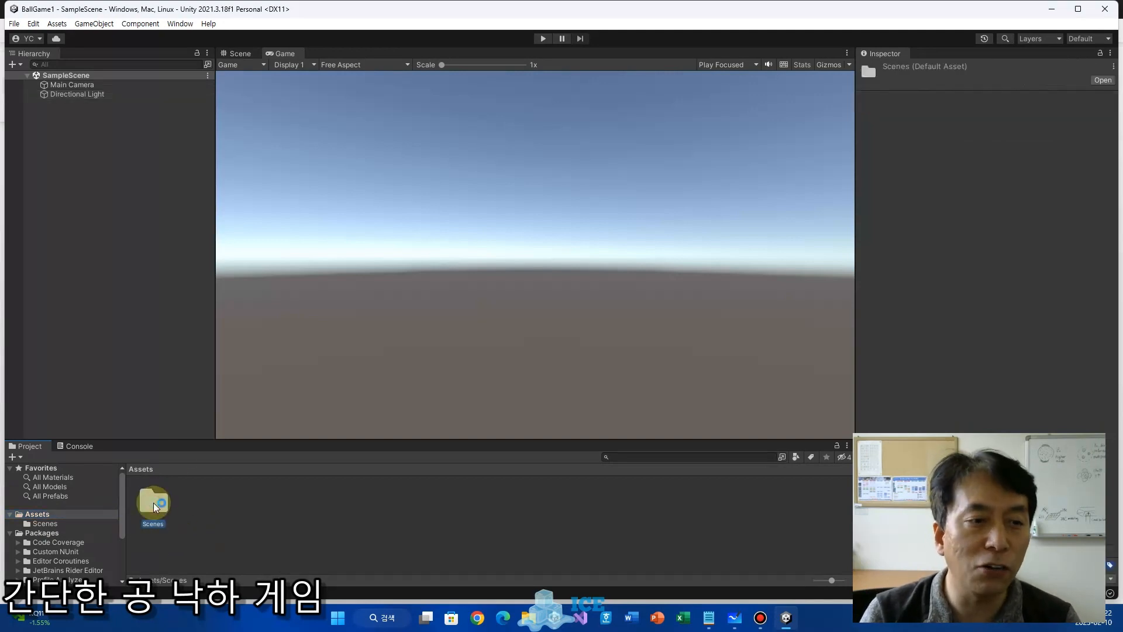
{"action": "left_click", "coordinate": [240, 54]}
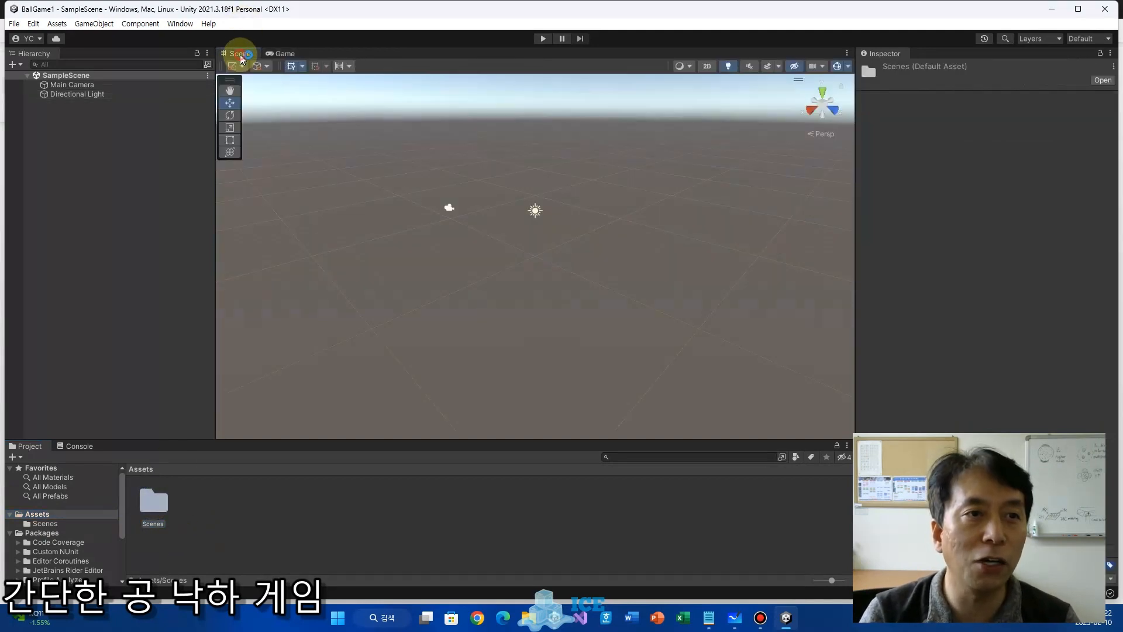
{"action": "left_click", "coordinate": [195, 510]}
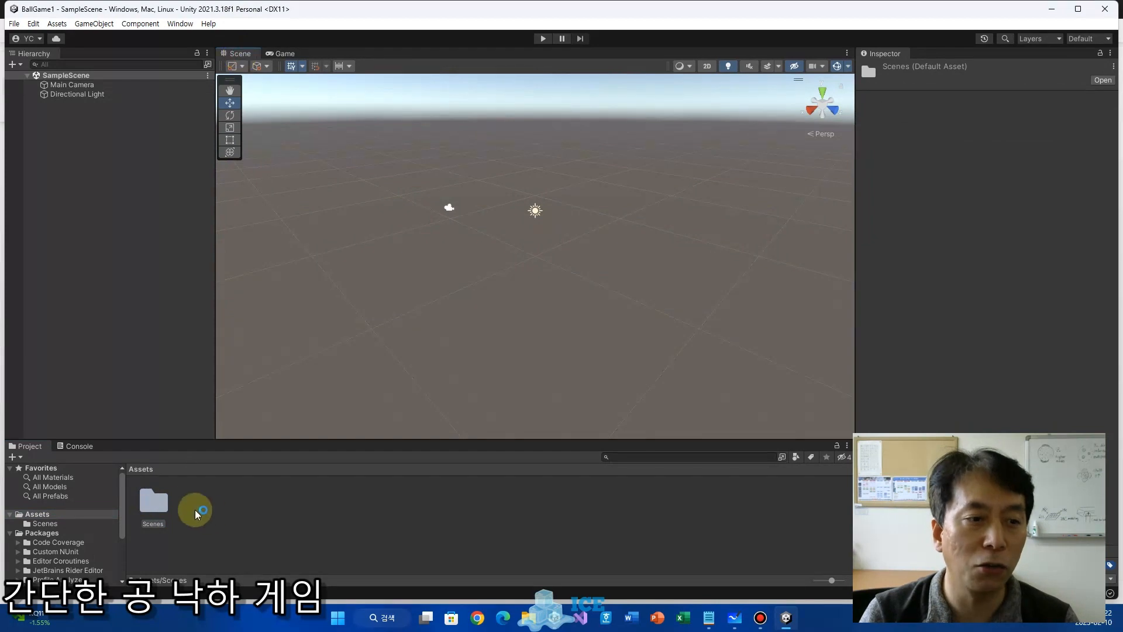
{"action": "double_click", "coordinate": [151, 505]}
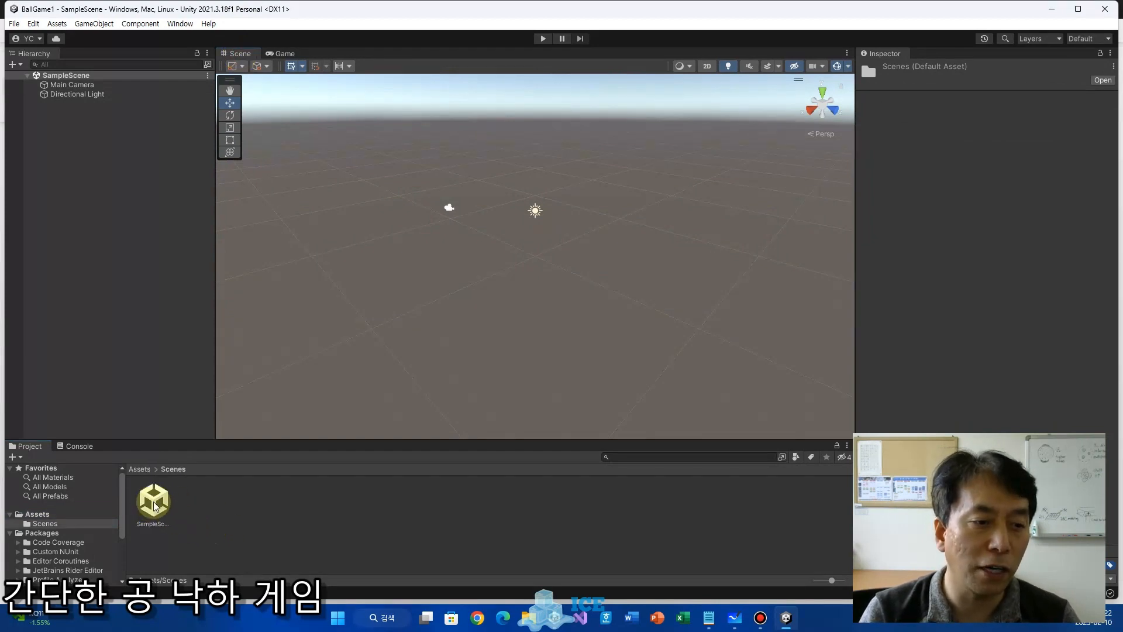
{"action": "left_click", "coordinate": [154, 507]}
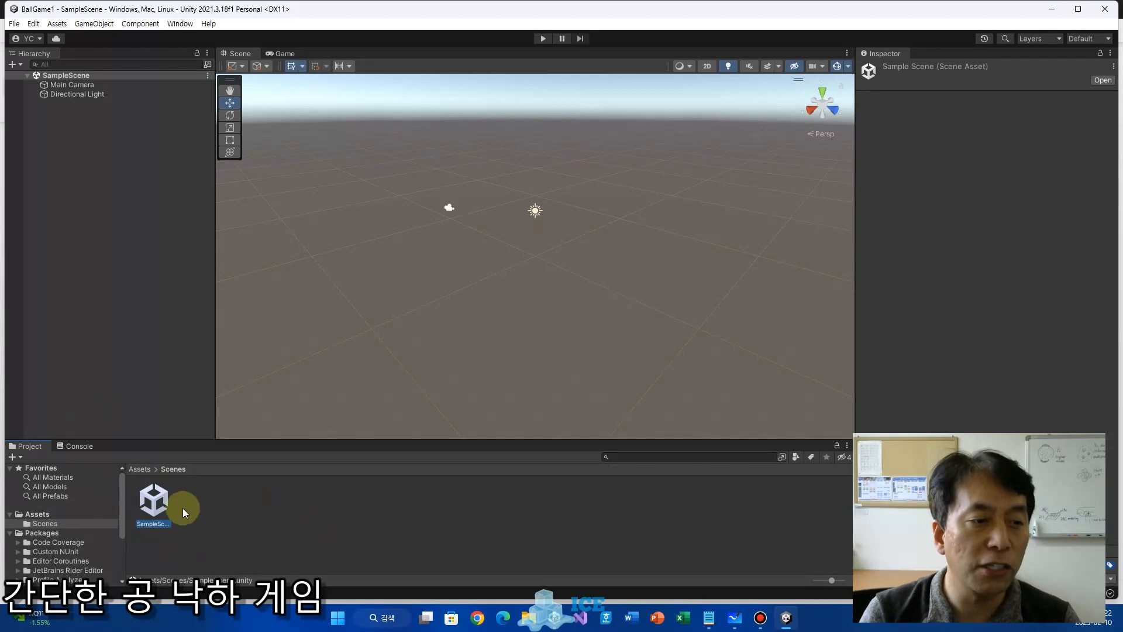
- Maximize the Unity editor window and reopen the Scenes folder from Assets to select SampleScene
{"action": "left_click", "coordinate": [37, 515]}
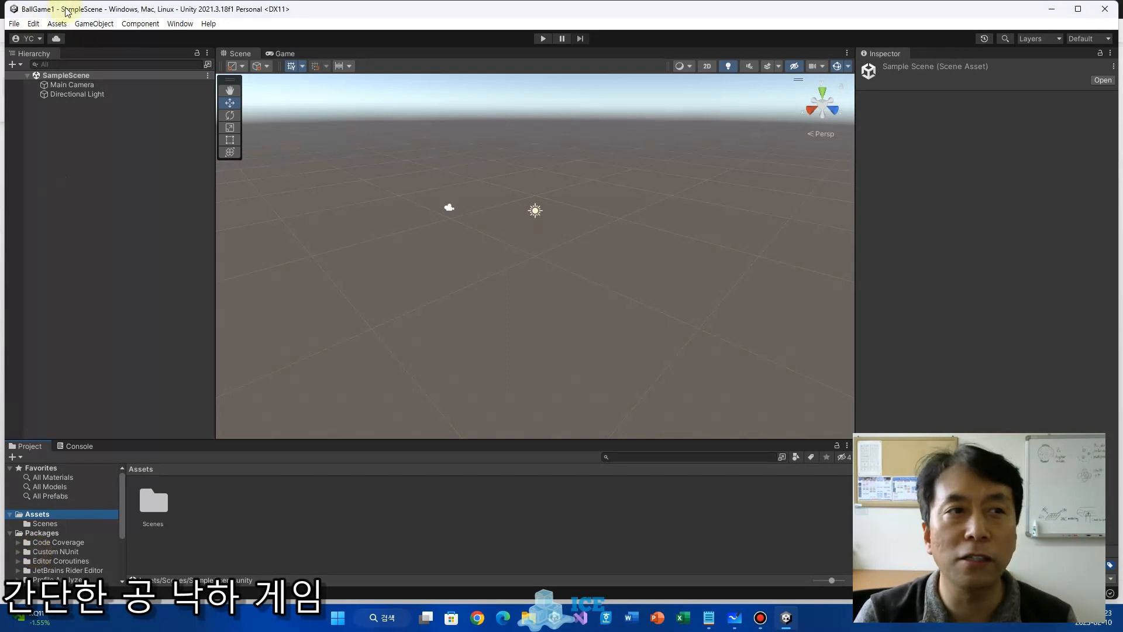
{"action": "left_click", "coordinate": [1077, 8]}
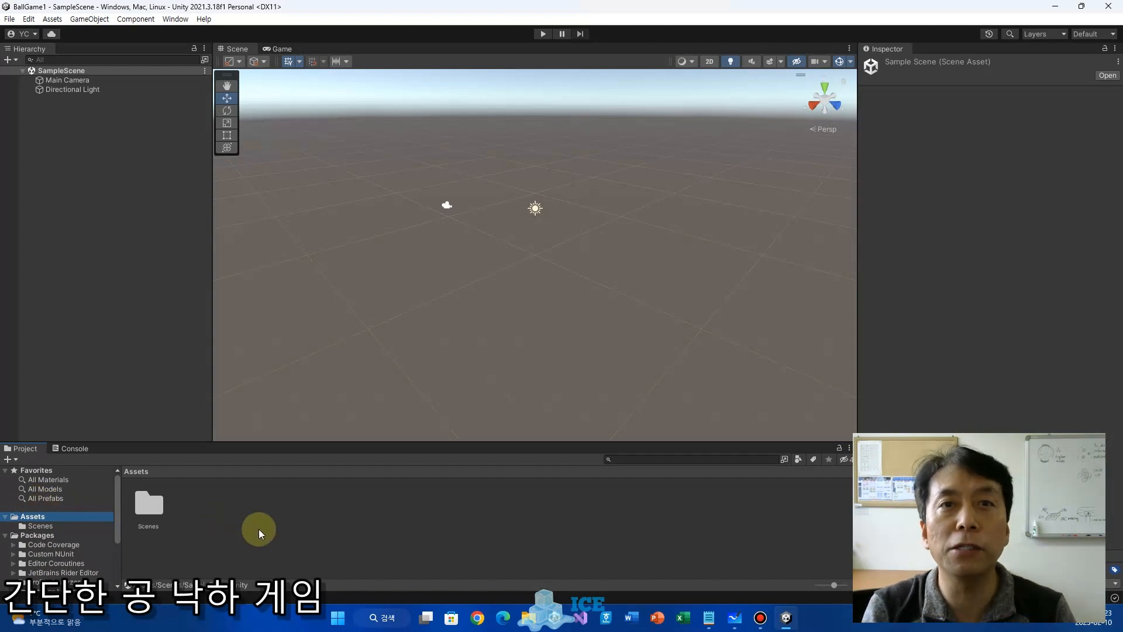
{"action": "left_click", "coordinate": [136, 504]}
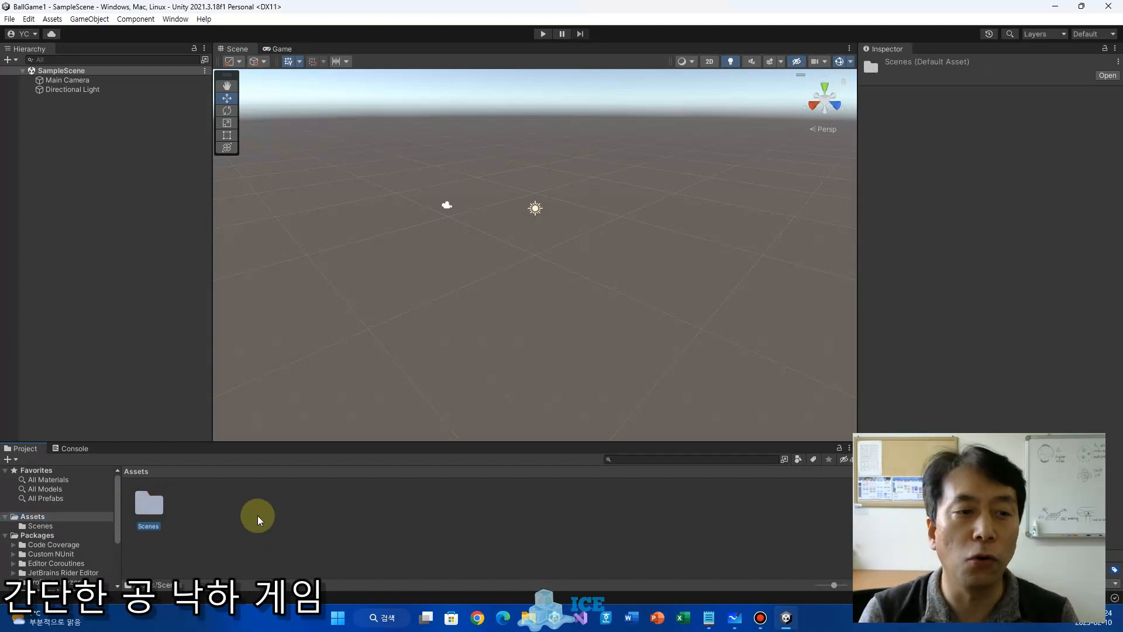
{"action": "double_click", "coordinate": [150, 507]}
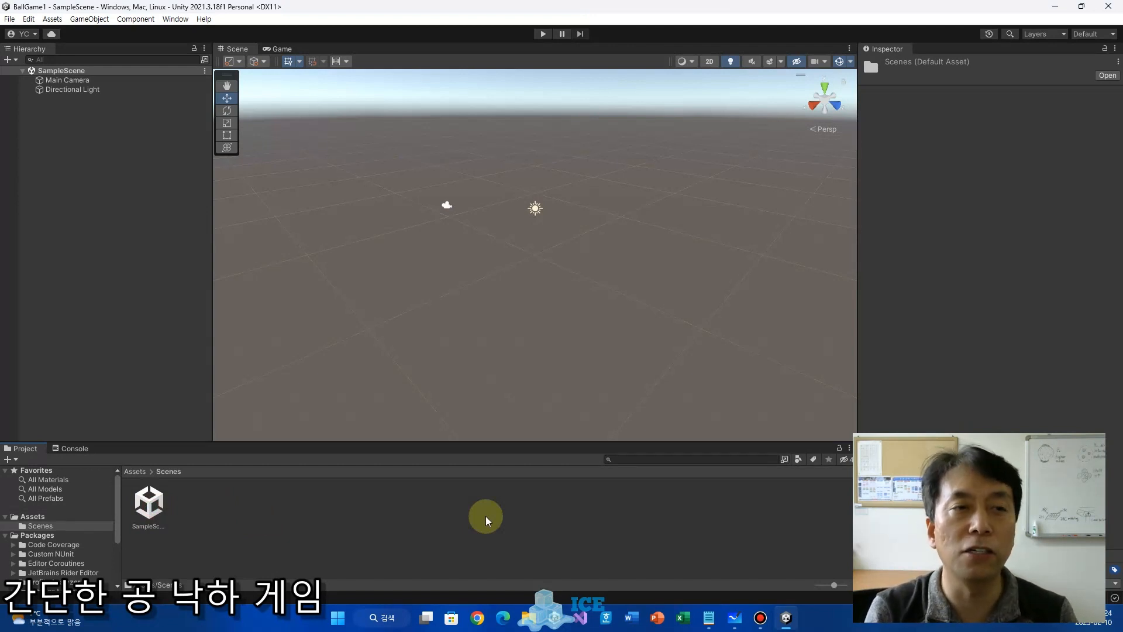
{"action": "left_click", "coordinate": [160, 505]}
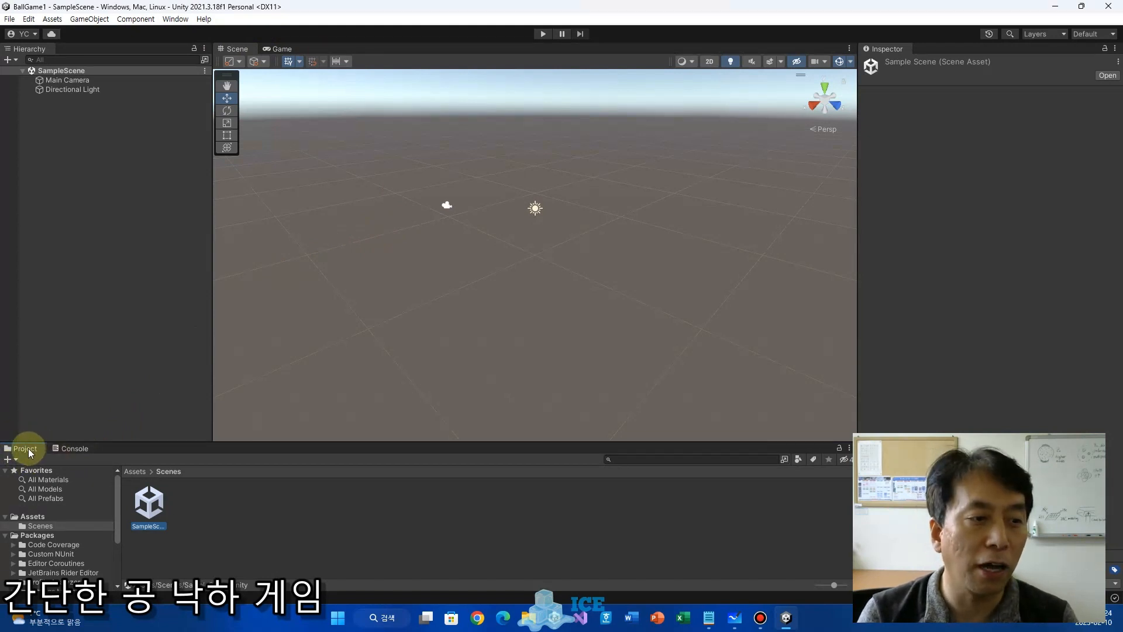
- Compare the Console view with the Project view and leave the Console showing
{"action": "left_click", "coordinate": [76, 448]}
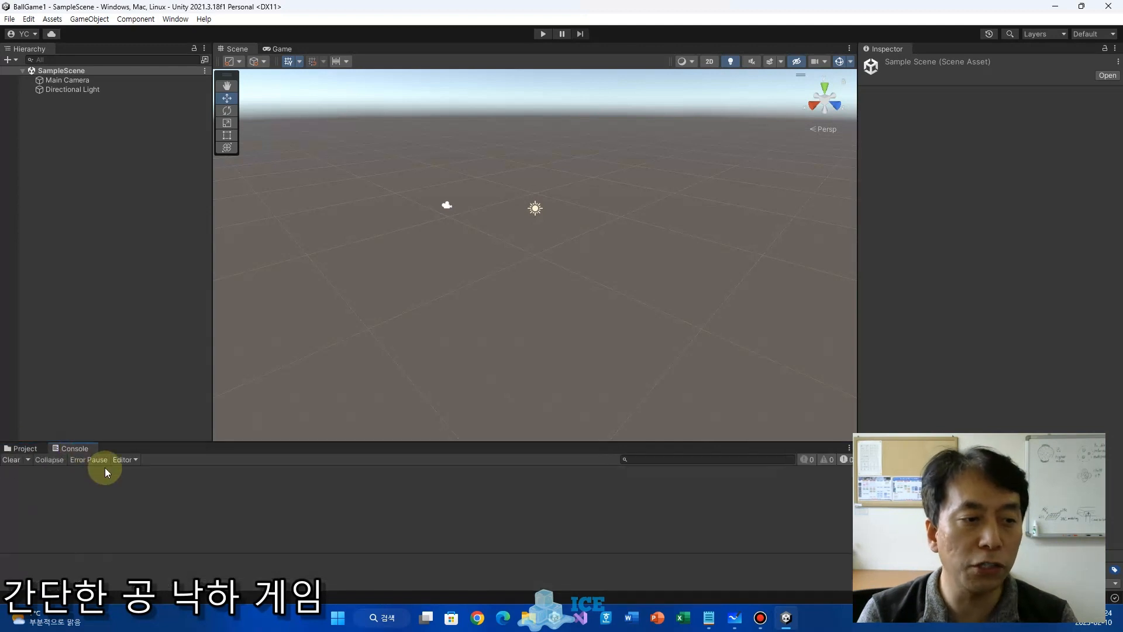
{"action": "left_click", "coordinate": [23, 448]}
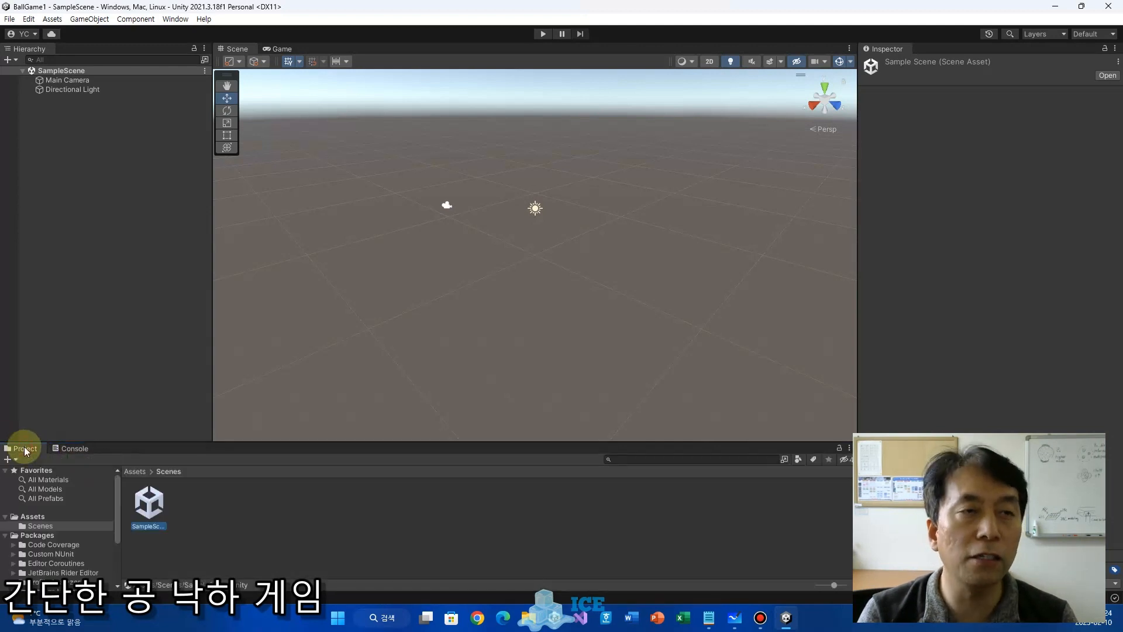
{"action": "left_click", "coordinate": [78, 448]}
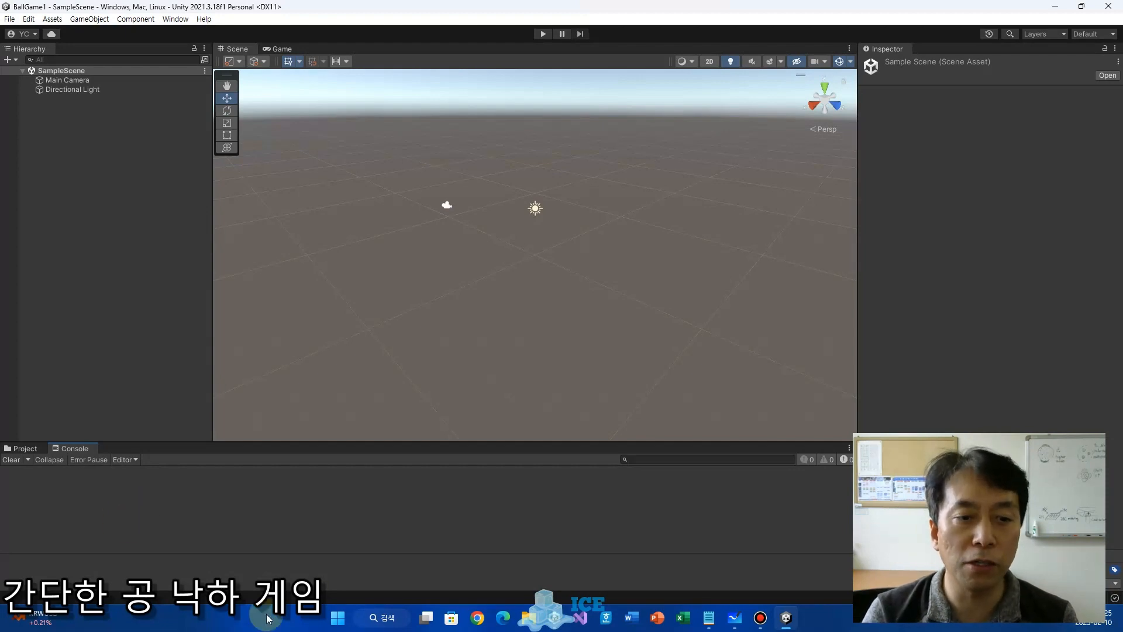
- Search Windows for "명령", open 명령 프롬프트 and place its window over the Unity editor, before returning to Unity
{"action": "left_click", "coordinate": [386, 618]}
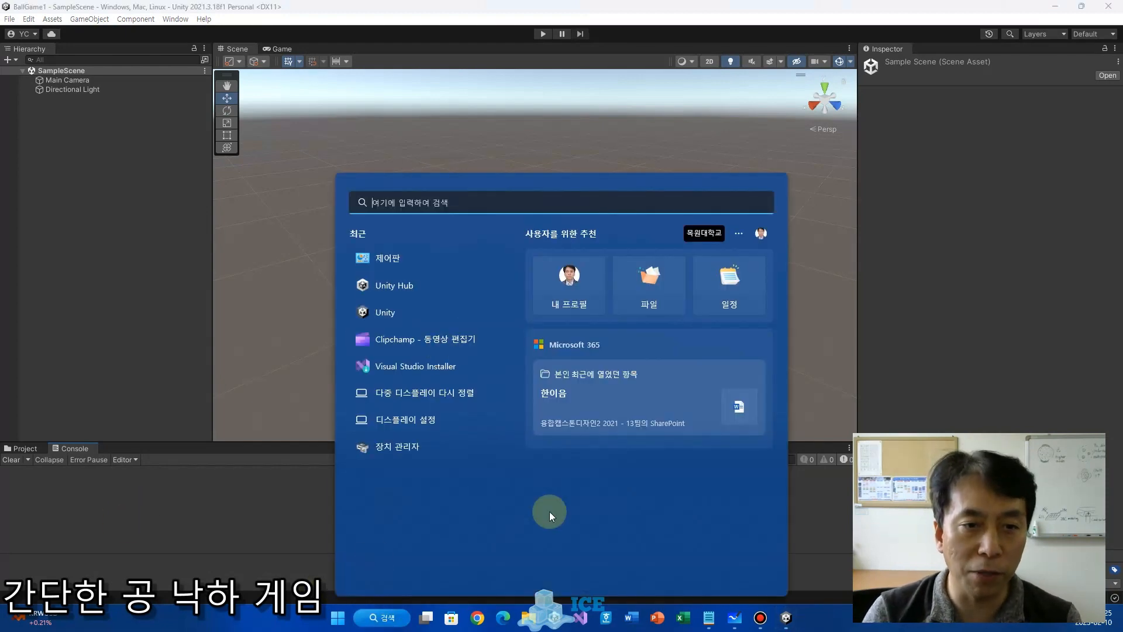
{"action": "type", "text": "a"}
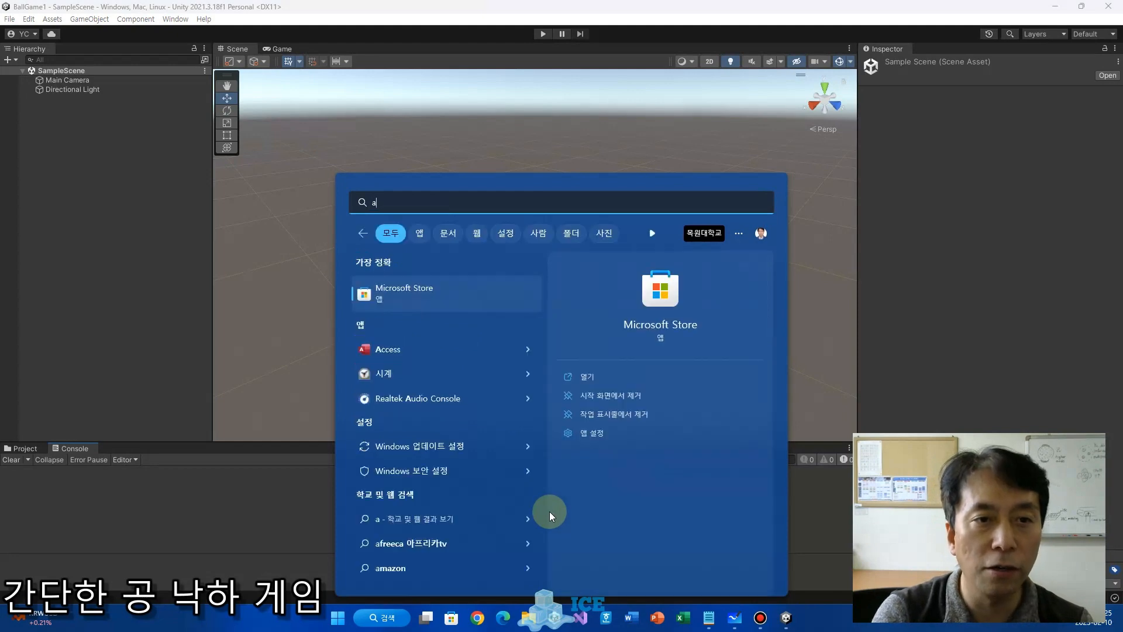
{"action": "key", "text": "BackSpace"}
{"action": "type", "text": "며ㅇ령"}
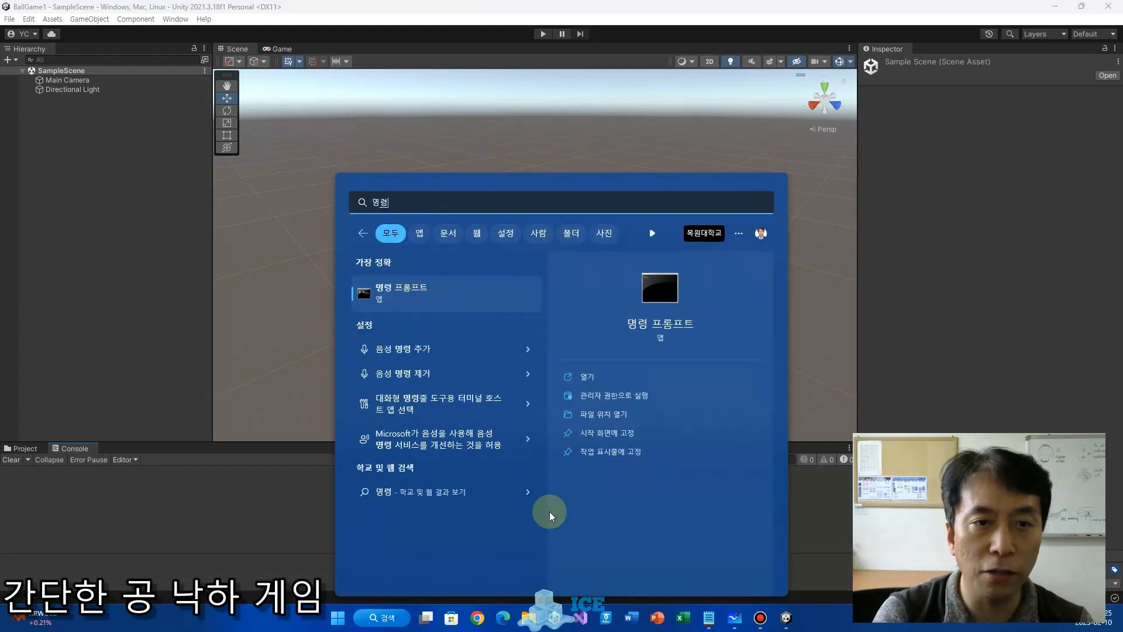
{"action": "left_click", "coordinate": [409, 290]}
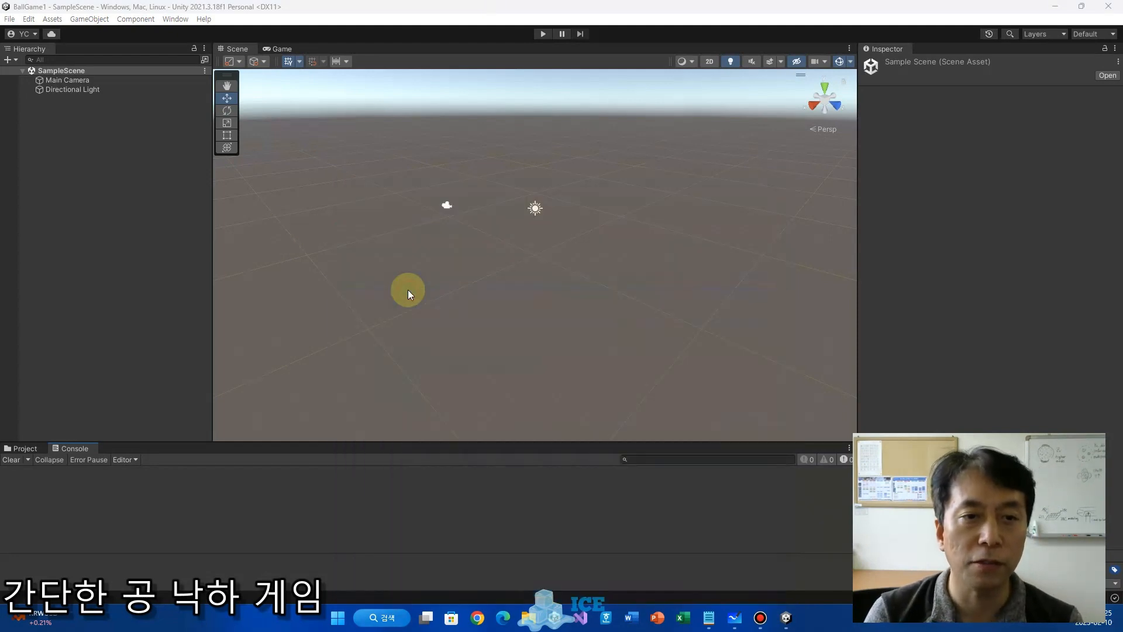
{"action": "left_click_drag", "start_coordinate": [215, 28], "coordinate": [396, 107]}
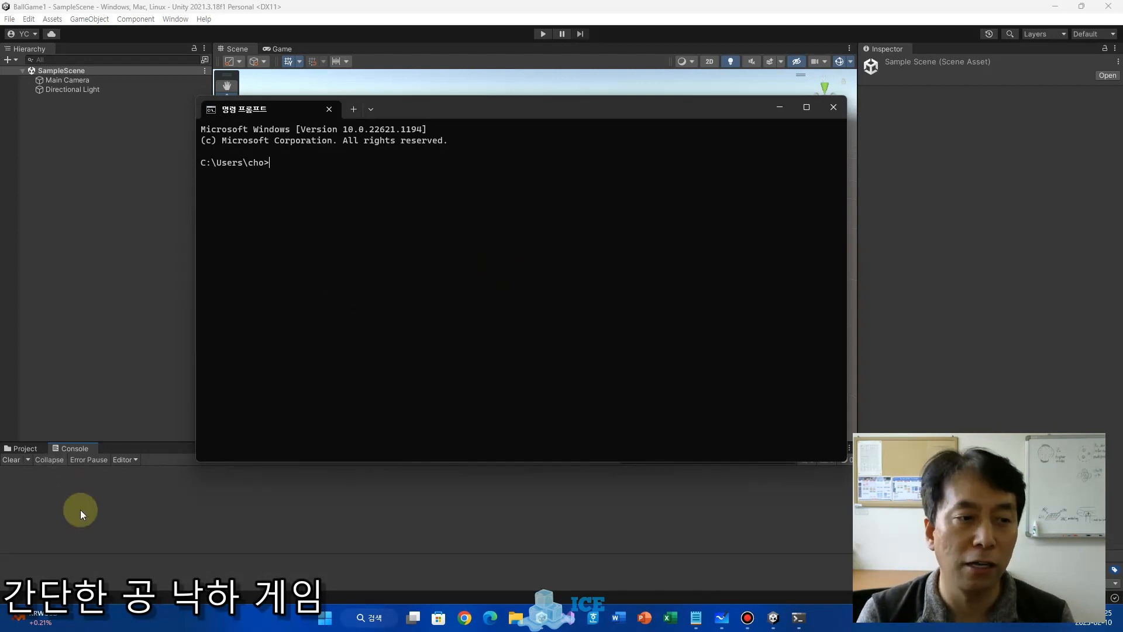
{"action": "left_click", "coordinate": [213, 520]}
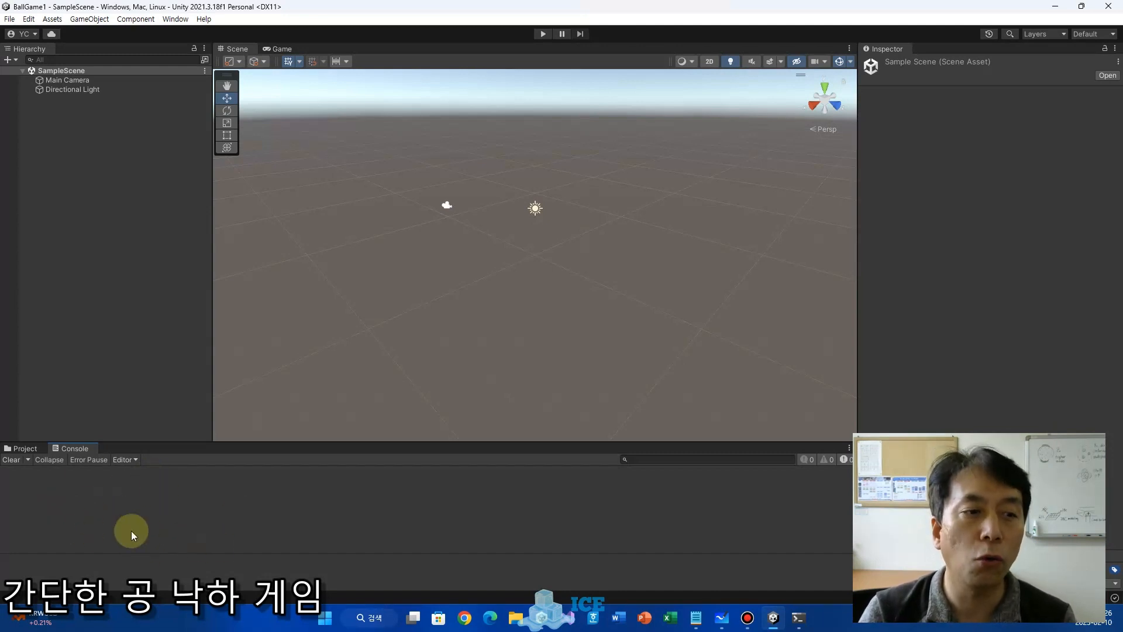
- Switch to Microsoft Whiteboard and handwrite "5. 콘솔 (Console)" in black below the Assets notes
{"action": "left_click", "coordinate": [722, 617]}
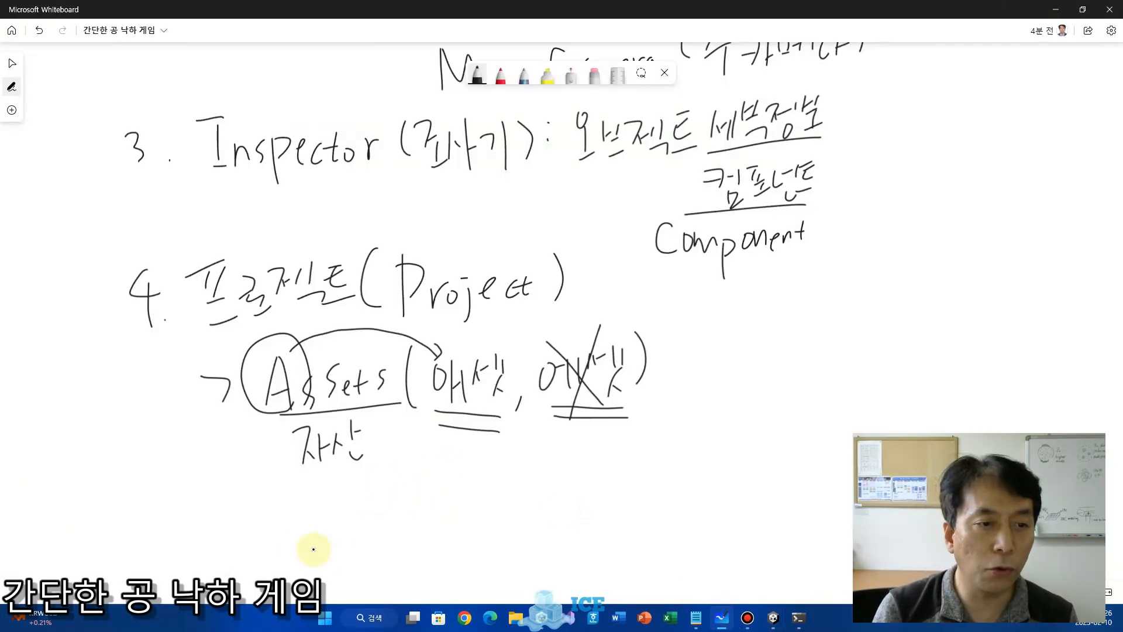
{"action": "left_click_drag", "start_coordinate": [149, 491], "coordinate": [154, 538]}
{"action": "left_click", "coordinate": [196, 533]}
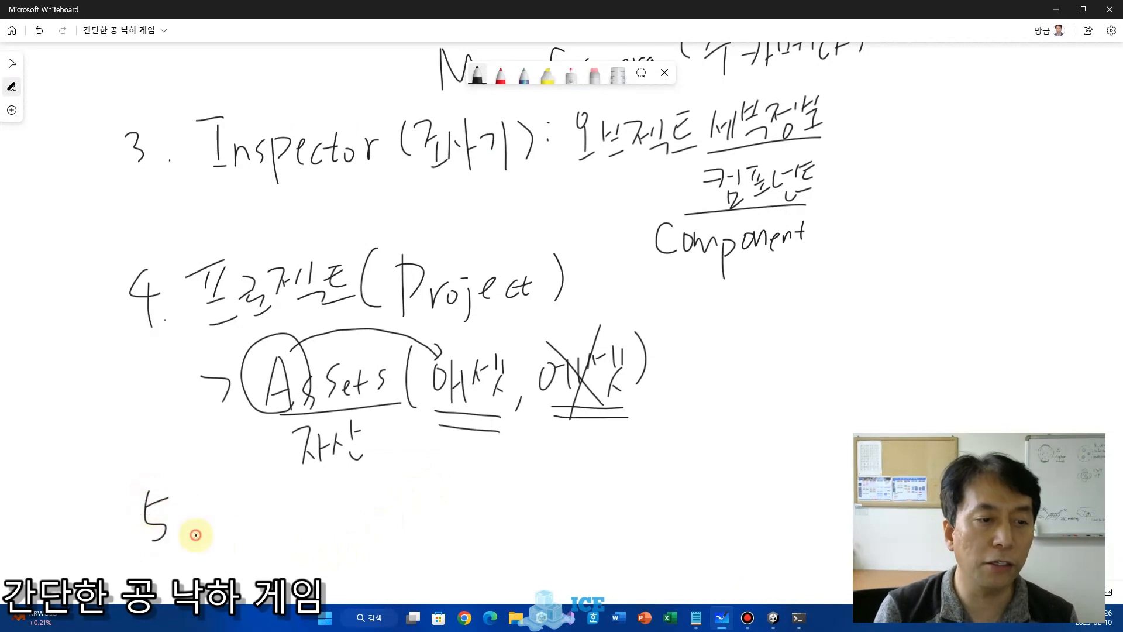
{"action": "mouse_move", "coordinate": [218, 496]}
{"action": "left_mouse_down"}
{"action": "mouse_move", "coordinate": [234, 514]}
{"action": "mouse_move", "coordinate": [266, 491]}
{"action": "mouse_move", "coordinate": [273, 538]}
{"action": "mouse_move", "coordinate": [331, 509]}
{"action": "mouse_move", "coordinate": [354, 518]}
{"action": "mouse_move", "coordinate": [388, 499]}
{"action": "mouse_move", "coordinate": [401, 525]}
{"action": "mouse_move", "coordinate": [461, 503]}
{"action": "mouse_move", "coordinate": [502, 508]}
{"action": "mouse_move", "coordinate": [489, 527]}
{"action": "left_mouse_up"}
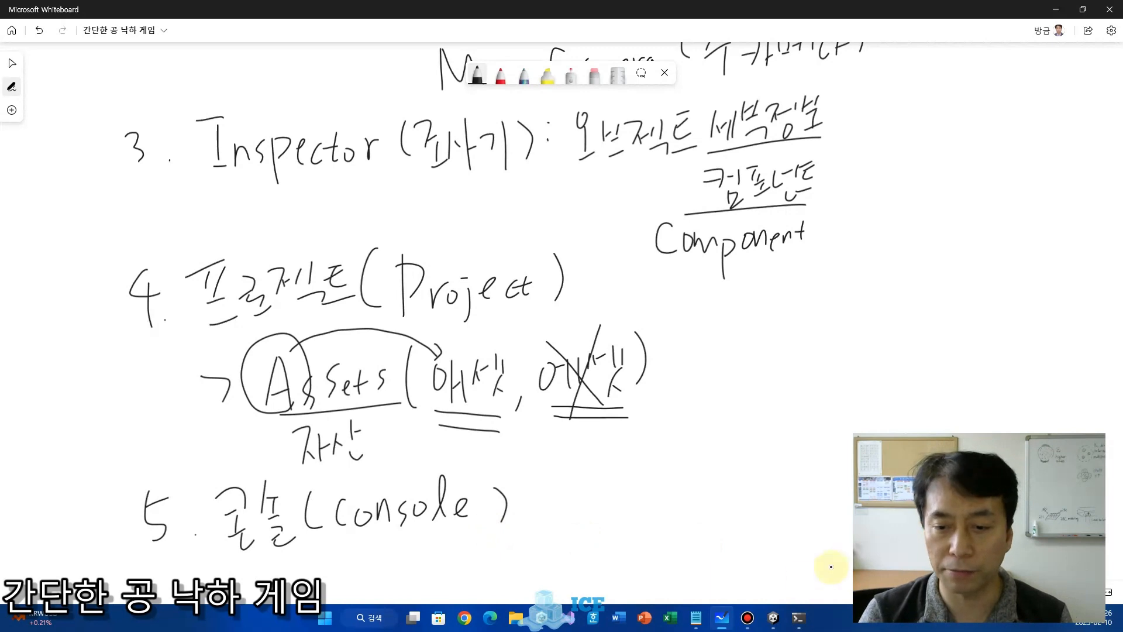
- Switch to the Unity editor to review its parts, and return to Microsoft Whiteboard
{"action": "left_click", "coordinate": [773, 622]}
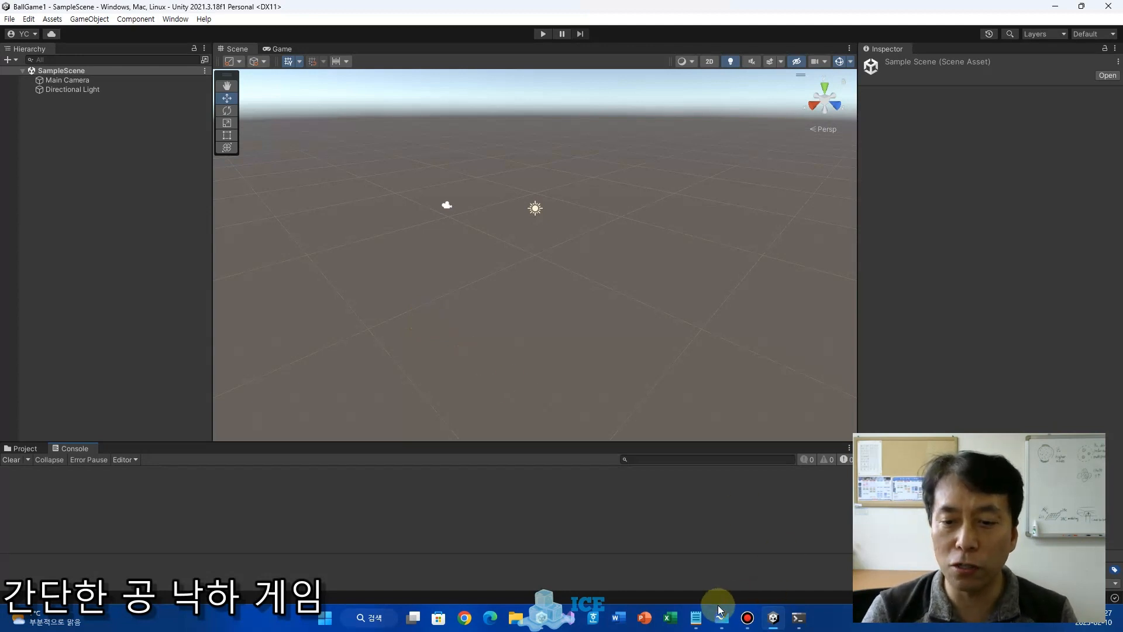
{"action": "mouse_move", "coordinate": [721, 620]}
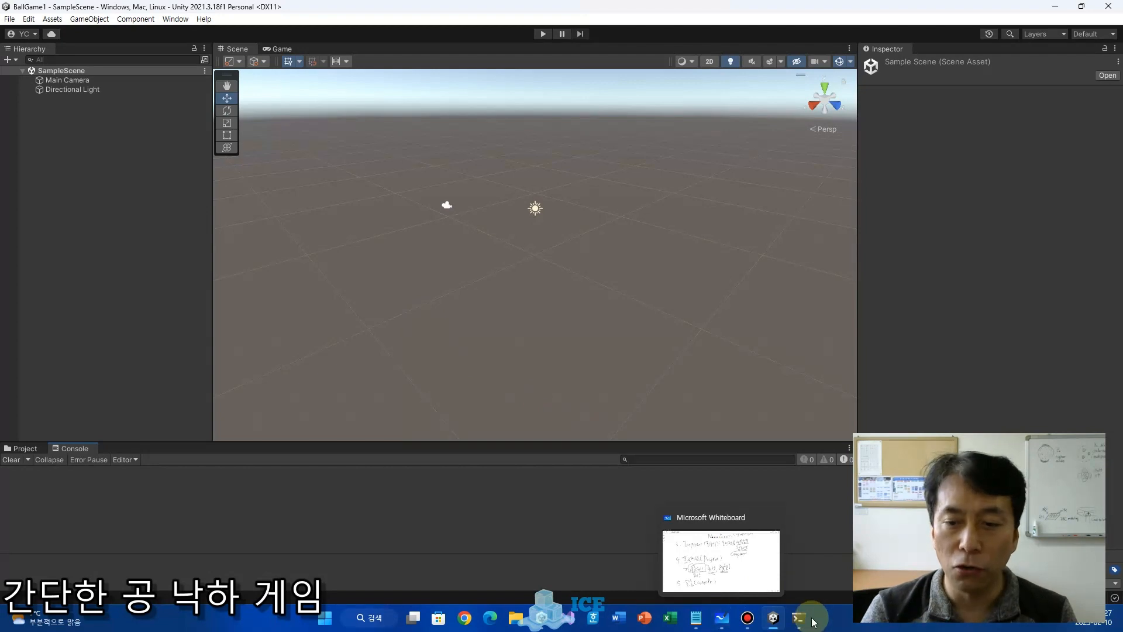
{"action": "mouse_move", "coordinate": [773, 623]}
{"action": "left_click", "coordinate": [720, 619]}
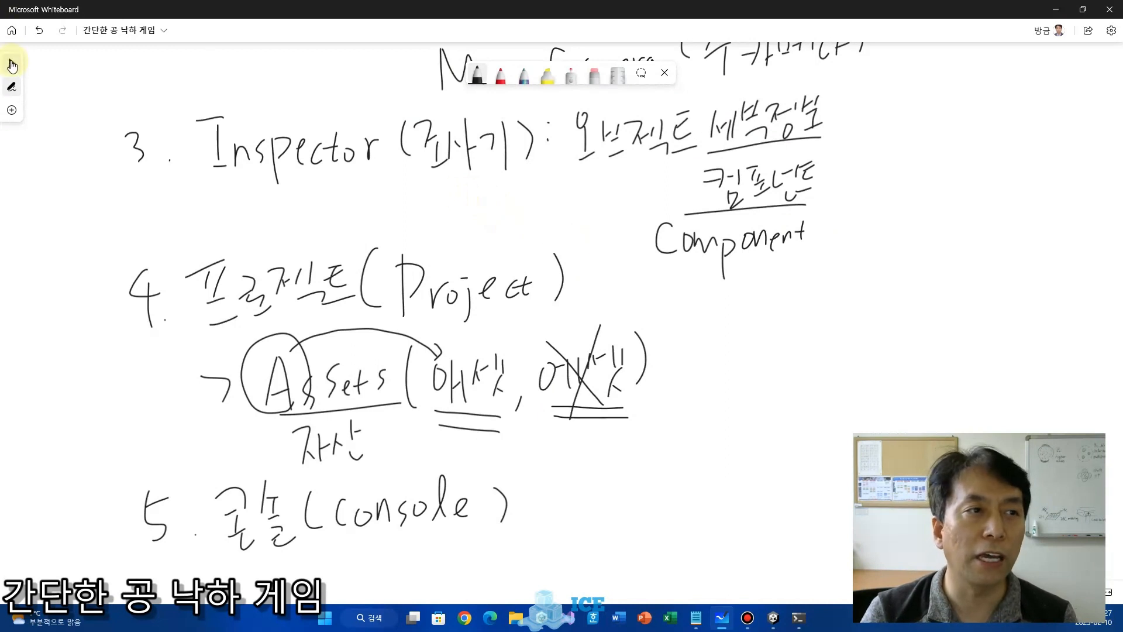
- Draw a red curly brace beside the notes, handwrite "게임 개발" in red next to it and underline it
{"action": "left_click", "coordinate": [12, 65]}
{"action": "left_click_drag", "start_coordinate": [539, 220], "coordinate": [393, 227]}
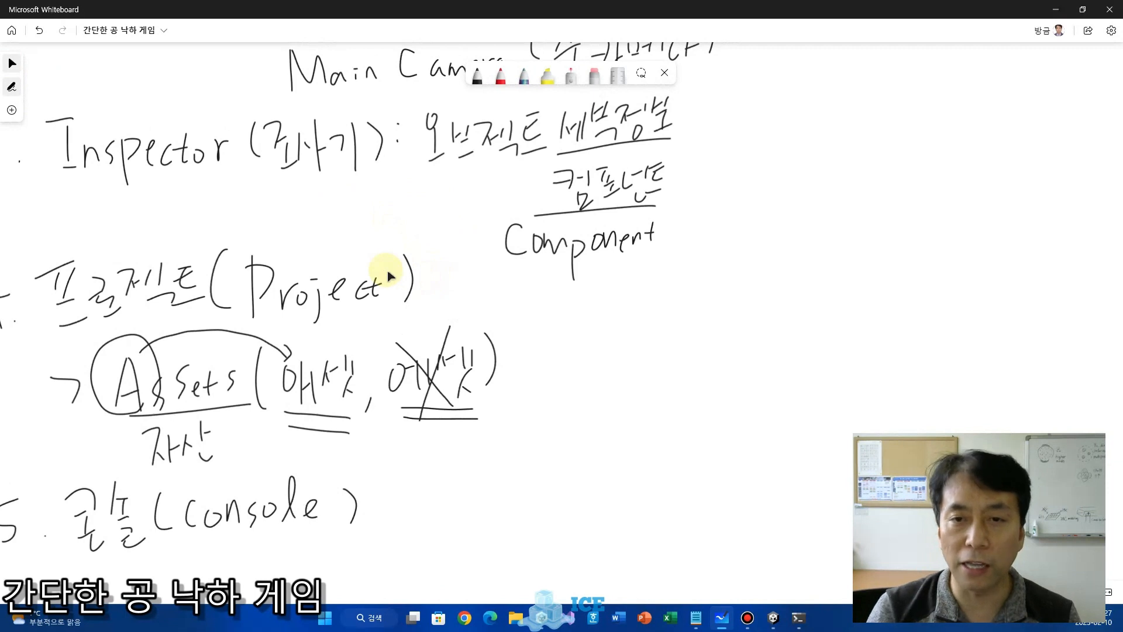
{"action": "left_click", "coordinate": [500, 74]}
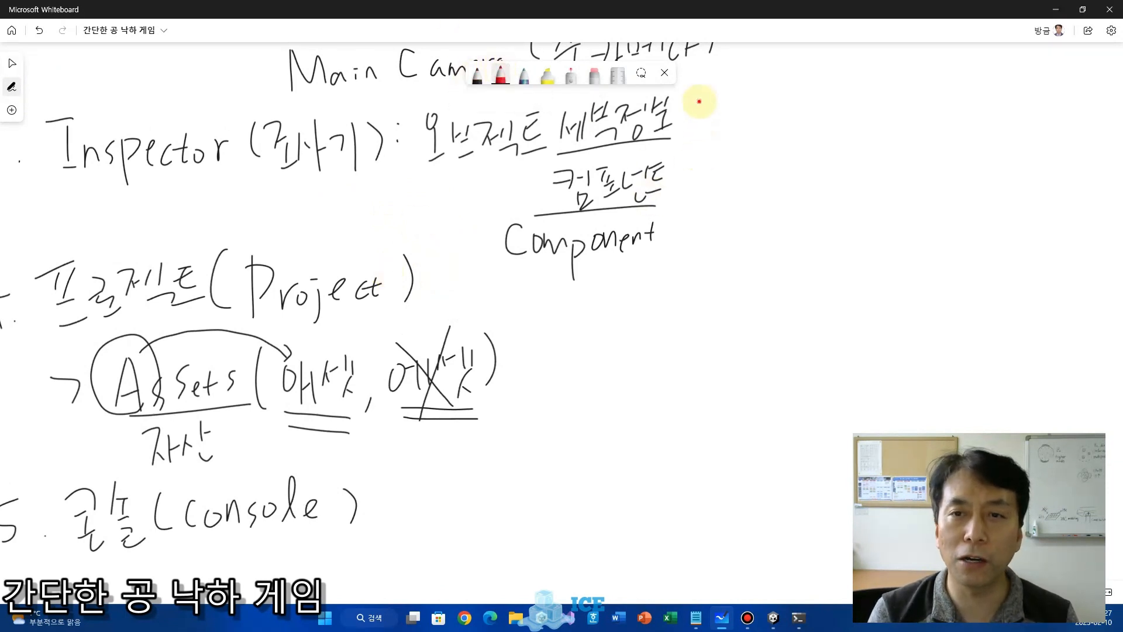
{"action": "mouse_move", "coordinate": [699, 102]}
{"action": "left_mouse_down"}
{"action": "mouse_move", "coordinate": [714, 243]}
{"action": "mouse_move", "coordinate": [596, 456]}
{"action": "mouse_move", "coordinate": [579, 464]}
{"action": "left_mouse_up"}
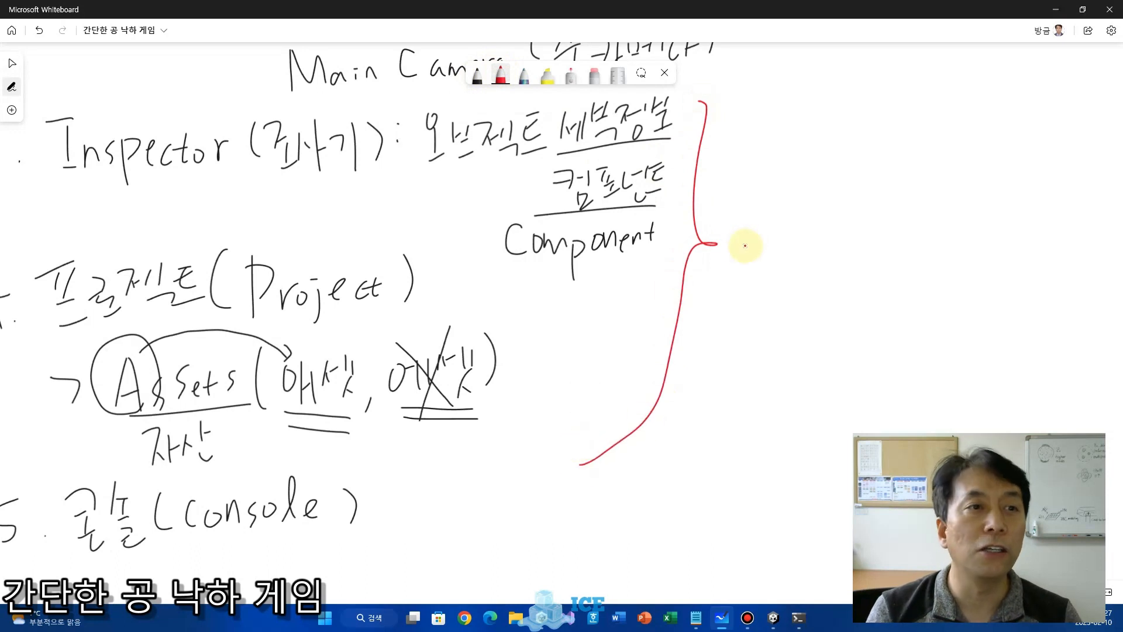
{"action": "mouse_move", "coordinate": [736, 226]}
{"action": "left_mouse_down"}
{"action": "mouse_move", "coordinate": [755, 252]}
{"action": "mouse_move", "coordinate": [800, 237]}
{"action": "mouse_move", "coordinate": [850, 252]}
{"action": "mouse_move", "coordinate": [882, 224]}
{"action": "mouse_move", "coordinate": [904, 263]}
{"action": "left_mouse_up"}
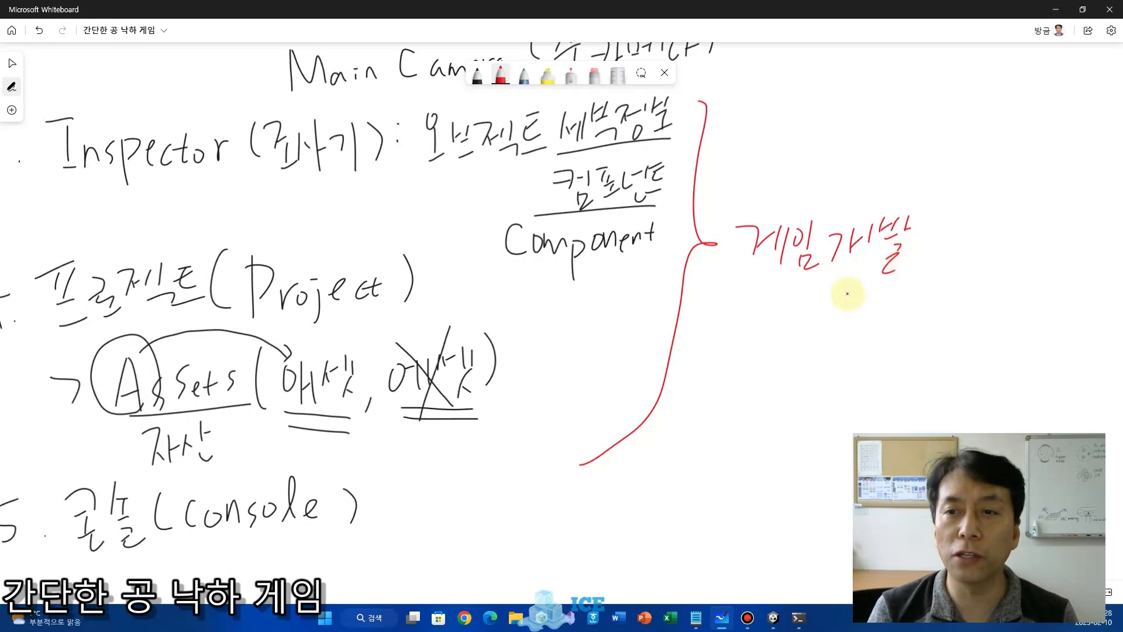
{"action": "left_click_drag", "start_coordinate": [749, 280], "coordinate": [878, 287]}
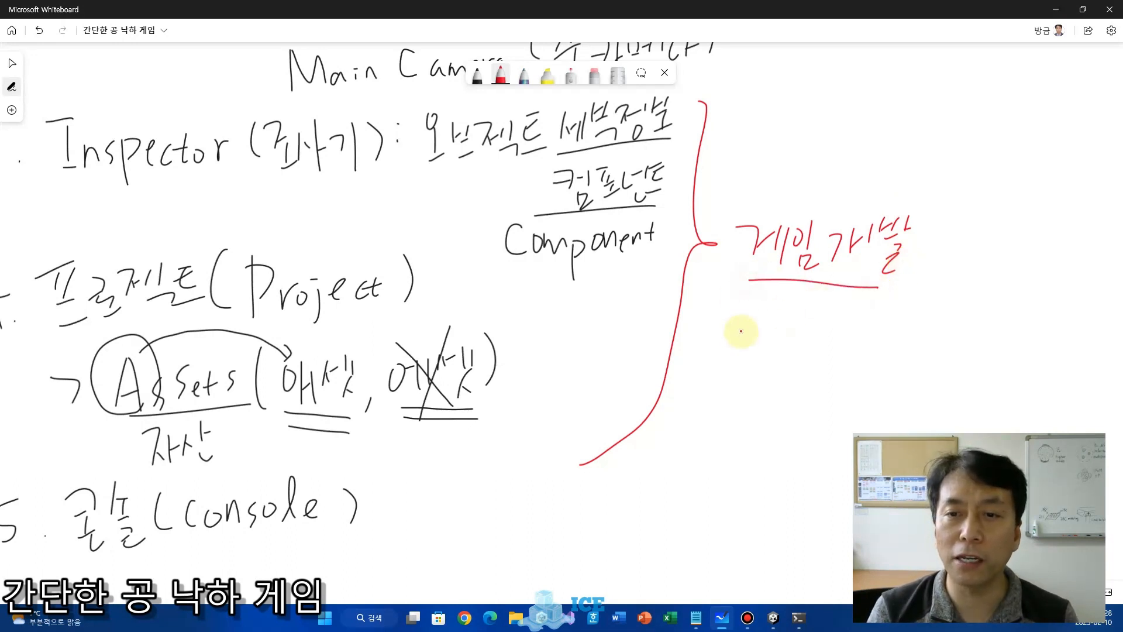
- Draw a red arrow up to "게임 개발" and handwrite "렌더링" and "3D 대상체 → 2D 화면 표현" in red below it
{"action": "mouse_move", "coordinate": [740, 335]}
{"action": "left_mouse_down"}
{"action": "mouse_move", "coordinate": [781, 292]}
{"action": "mouse_move", "coordinate": [779, 318]}
{"action": "left_mouse_up"}
{"action": "mouse_move", "coordinate": [725, 358]}
{"action": "left_mouse_down"}
{"action": "mouse_move", "coordinate": [725, 379]}
{"action": "mouse_move", "coordinate": [794, 356]}
{"action": "mouse_move", "coordinate": [810, 403]}
{"action": "left_mouse_up"}
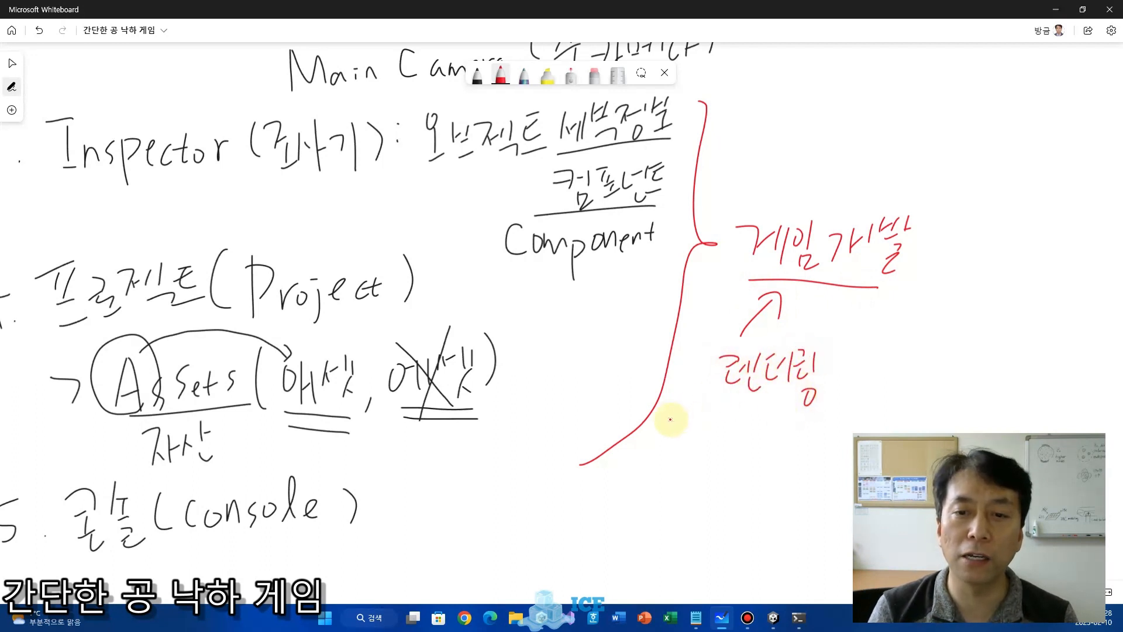
{"action": "mouse_move", "coordinate": [662, 422]}
{"action": "left_mouse_down"}
{"action": "mouse_move", "coordinate": [686, 457]}
{"action": "mouse_move", "coordinate": [714, 426]}
{"action": "mouse_move", "coordinate": [755, 426]}
{"action": "mouse_move", "coordinate": [810, 453]}
{"action": "left_mouse_up"}
{"action": "mouse_move", "coordinate": [653, 507]}
{"action": "left_mouse_down"}
{"action": "mouse_move", "coordinate": [713, 490]}
{"action": "mouse_move", "coordinate": [711, 500]}
{"action": "mouse_move", "coordinate": [743, 511]}
{"action": "mouse_move", "coordinate": [754, 501]}
{"action": "mouse_move", "coordinate": [761, 515]}
{"action": "mouse_move", "coordinate": [792, 491]}
{"action": "mouse_move", "coordinate": [787, 515]}
{"action": "mouse_move", "coordinate": [711, 547]}
{"action": "mouse_move", "coordinate": [734, 562]}
{"action": "mouse_move", "coordinate": [788, 532]}
{"action": "left_mouse_up"}
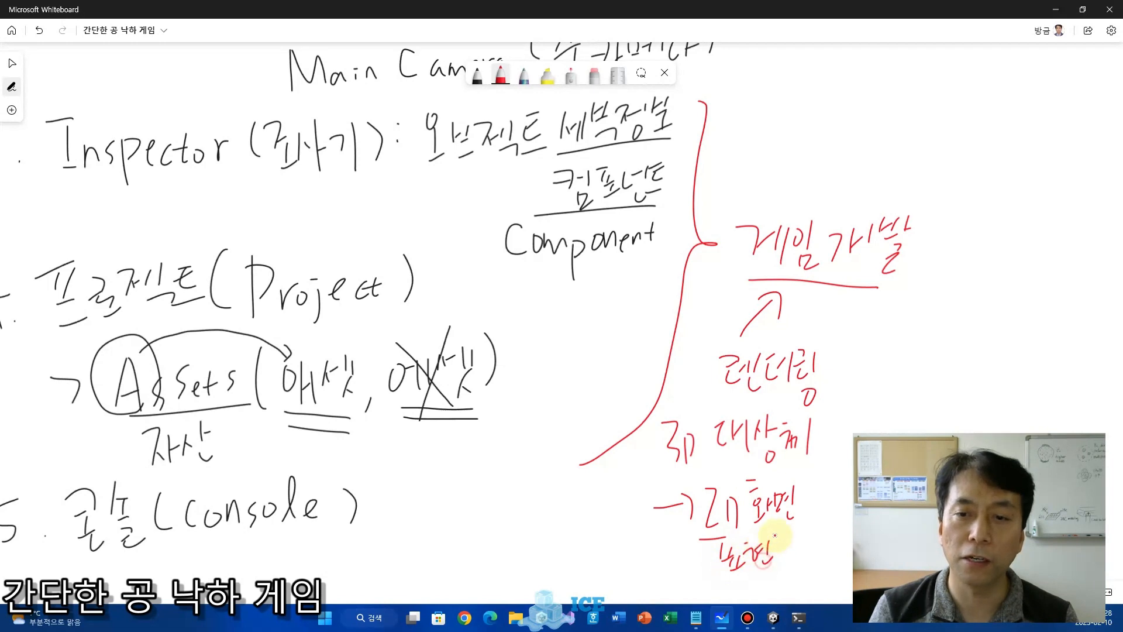
- Circle "렌더링" with the multicoloured galaxy pen and handwrite "표현하기" beside the circle
{"action": "left_click", "coordinate": [524, 75]}
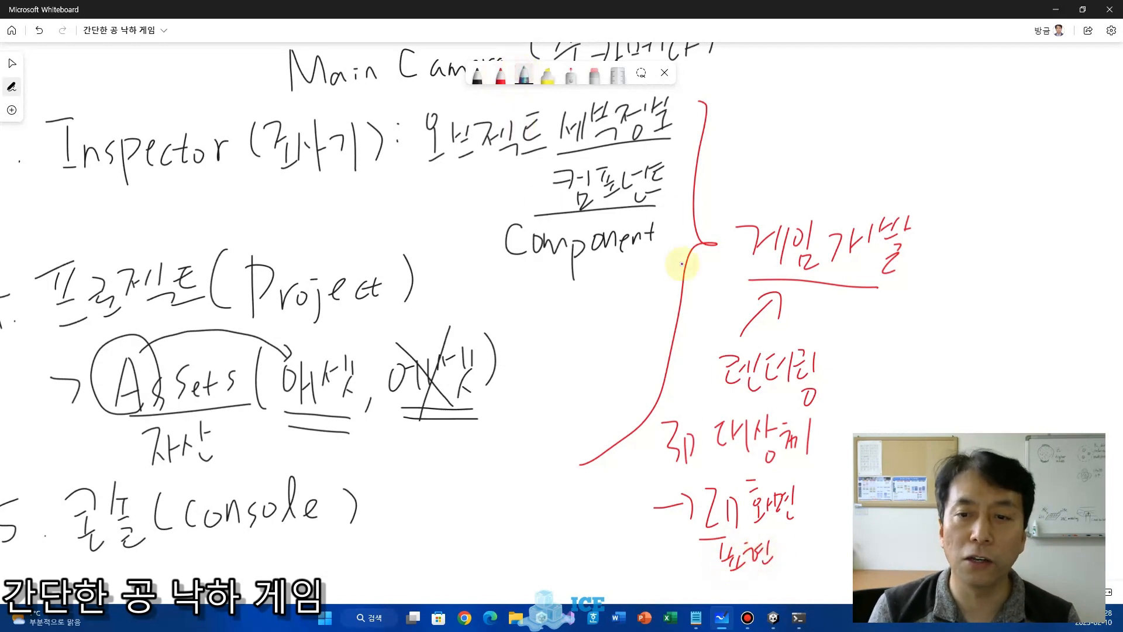
{"action": "left_click", "coordinate": [680, 252]}
{"action": "mouse_move", "coordinate": [809, 397]}
{"action": "left_mouse_down"}
{"action": "mouse_move", "coordinate": [708, 403]}
{"action": "mouse_move", "coordinate": [862, 370]}
{"action": "mouse_move", "coordinate": [822, 426]}
{"action": "left_mouse_up"}
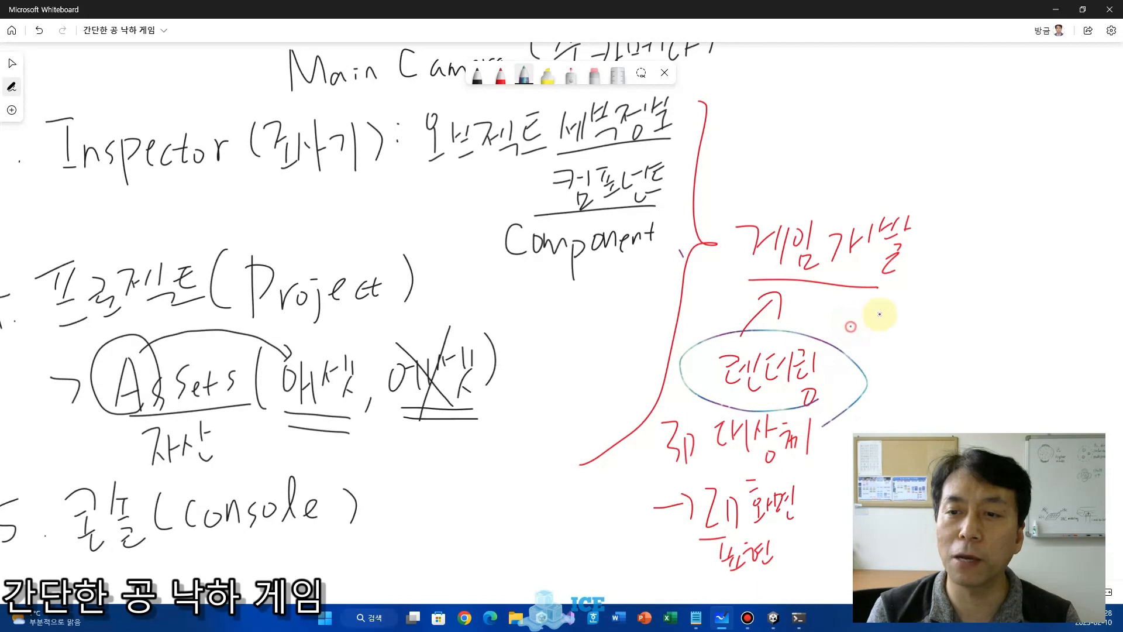
{"action": "mouse_move", "coordinate": [877, 315]}
{"action": "left_mouse_down"}
{"action": "mouse_move", "coordinate": [850, 326]}
{"action": "mouse_move", "coordinate": [883, 354]}
{"action": "mouse_move", "coordinate": [894, 320]}
{"action": "mouse_move", "coordinate": [927, 351]}
{"action": "mouse_move", "coordinate": [965, 334]}
{"action": "mouse_move", "coordinate": [959, 364]}
{"action": "left_mouse_up"}
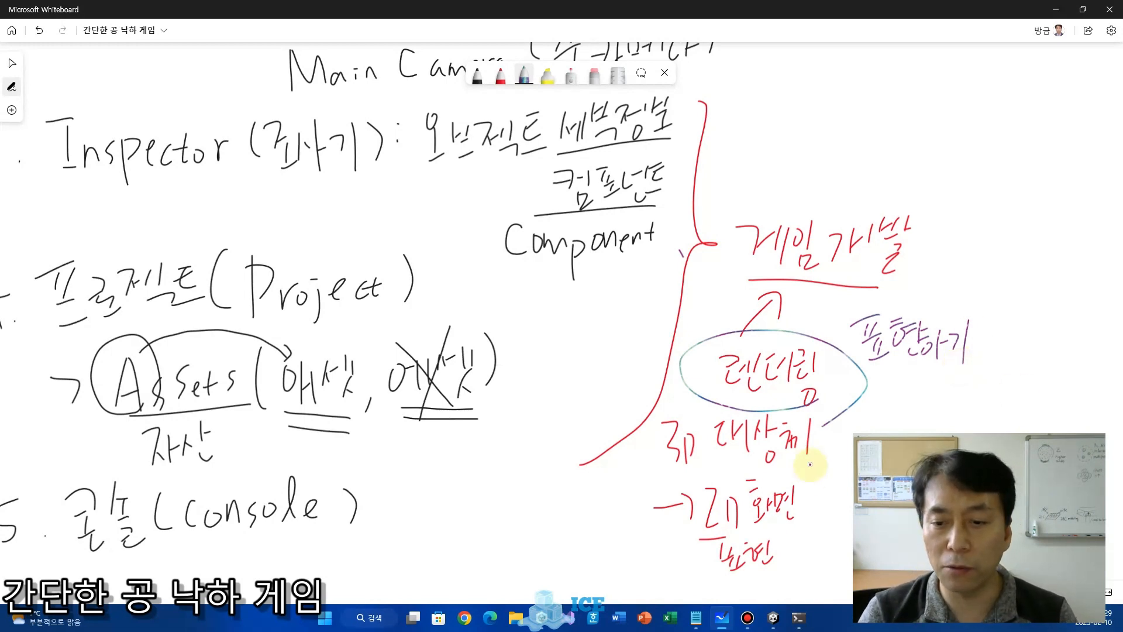
- Switch to the Unity editor and test-run SampleScene in the Game view, starting and stopping play mode three times
{"action": "left_click", "coordinate": [773, 618]}
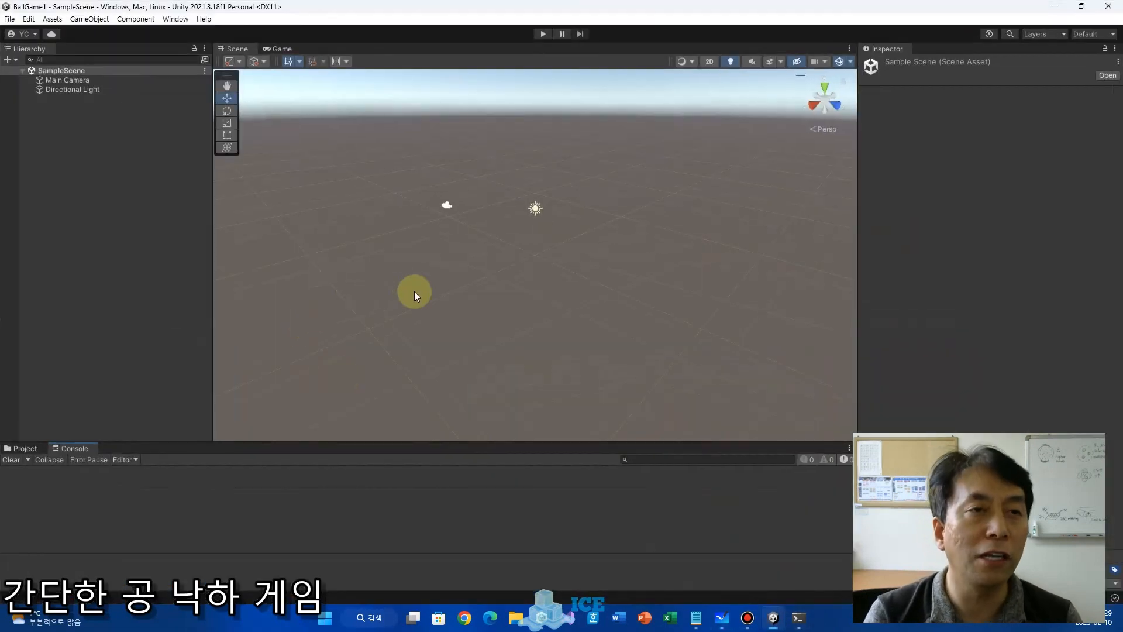
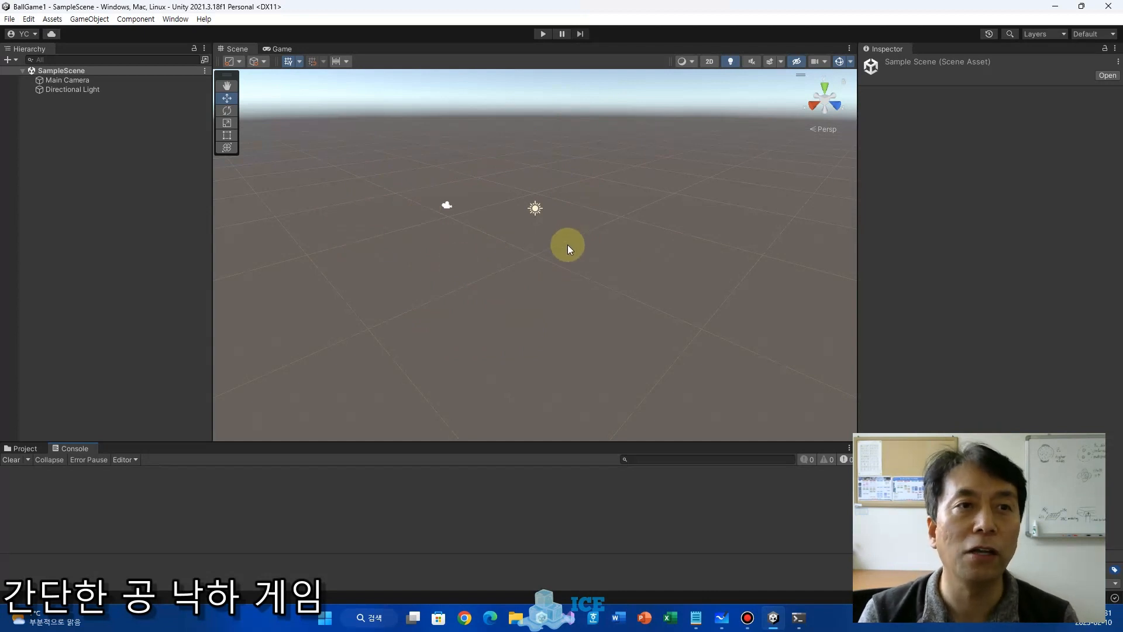
{"action": "left_click", "coordinate": [282, 49]}
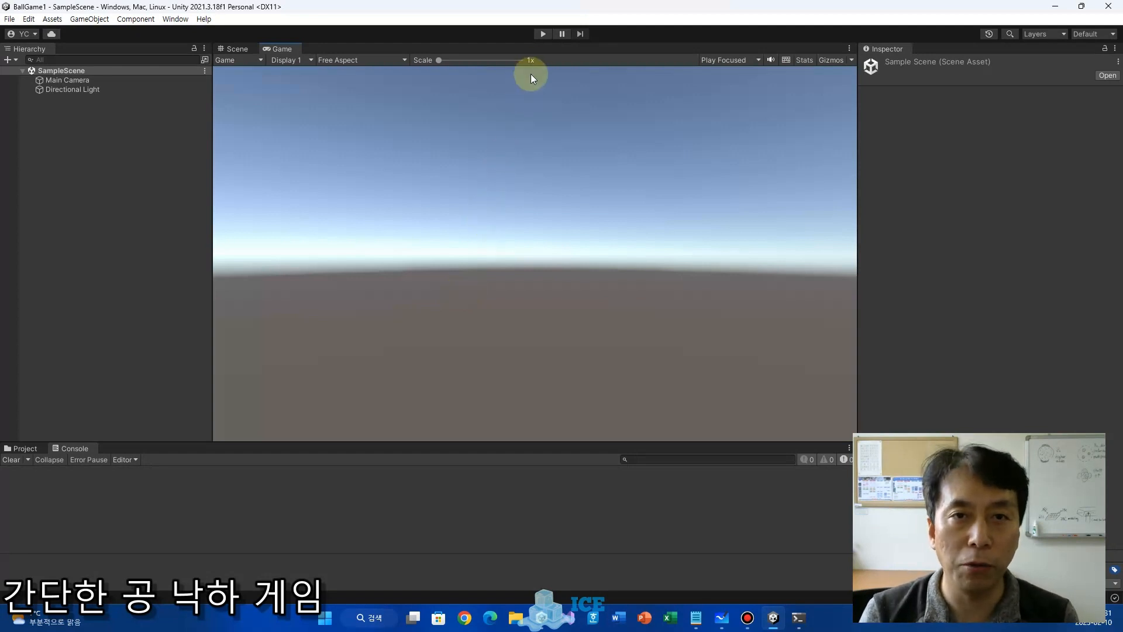
{"action": "left_click", "coordinate": [542, 33]}
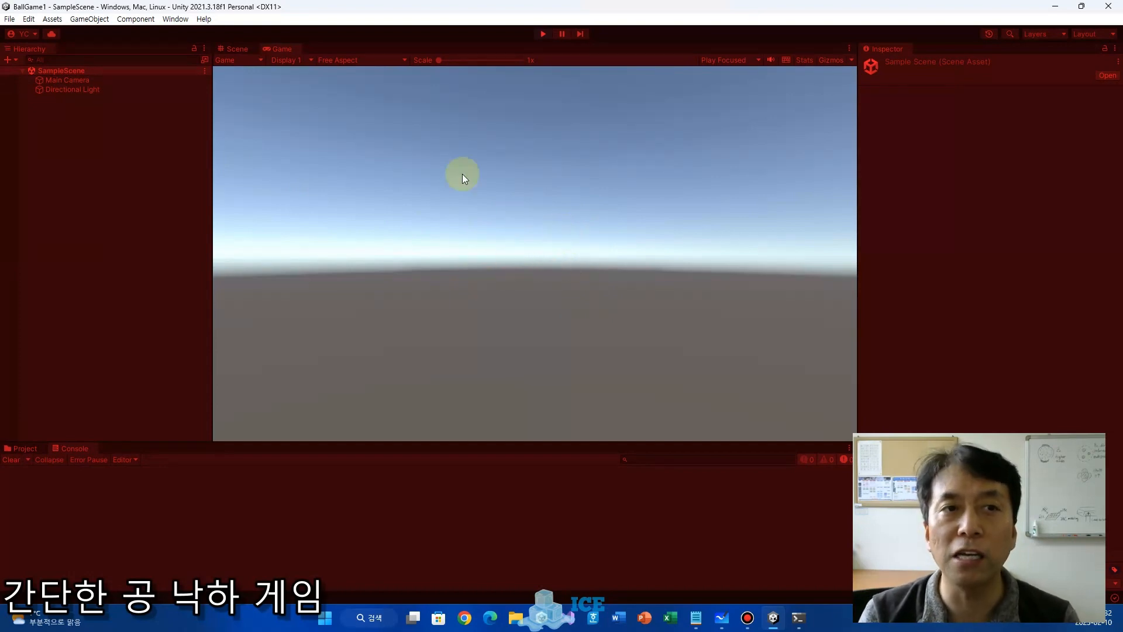
{"action": "left_click", "coordinate": [542, 34]}
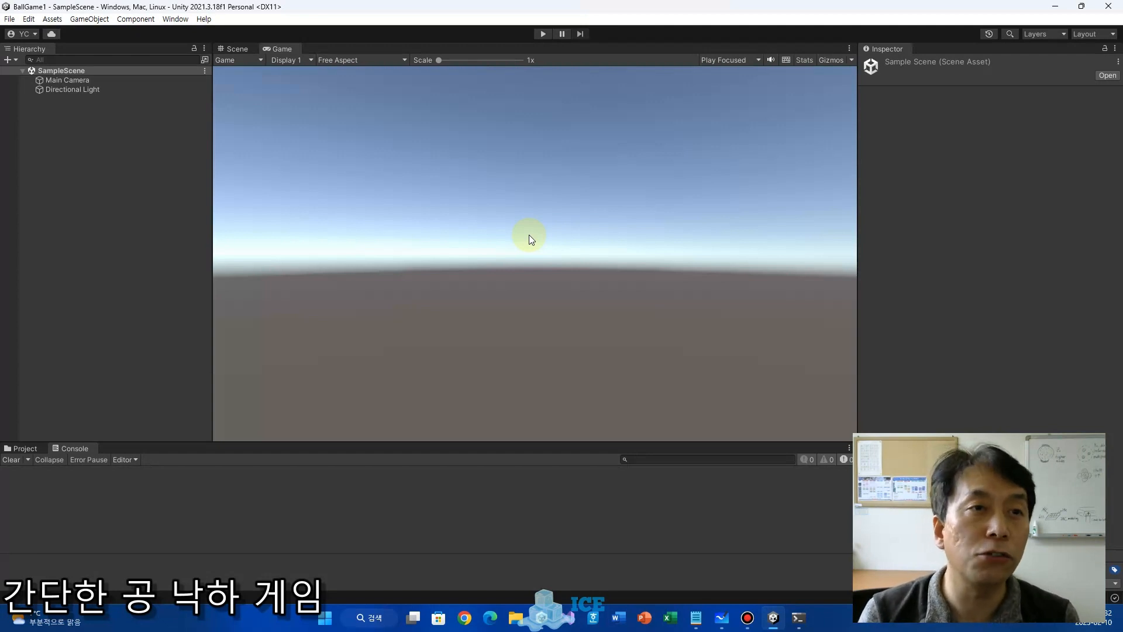
{"action": "left_click", "coordinate": [542, 33]}
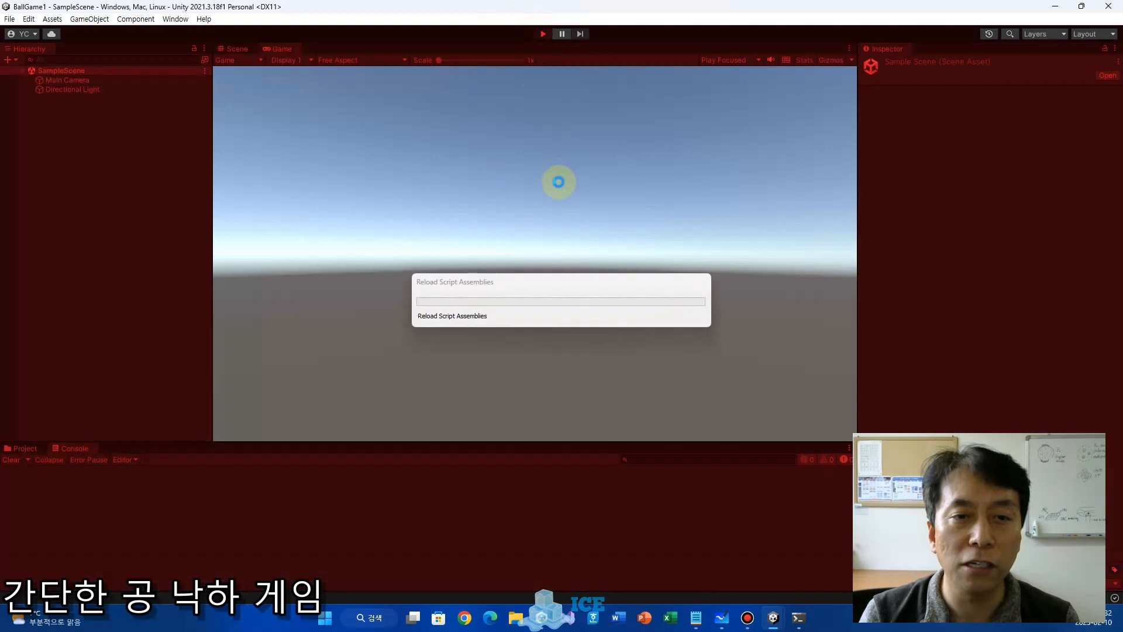
{"action": "left_click", "coordinate": [544, 34]}
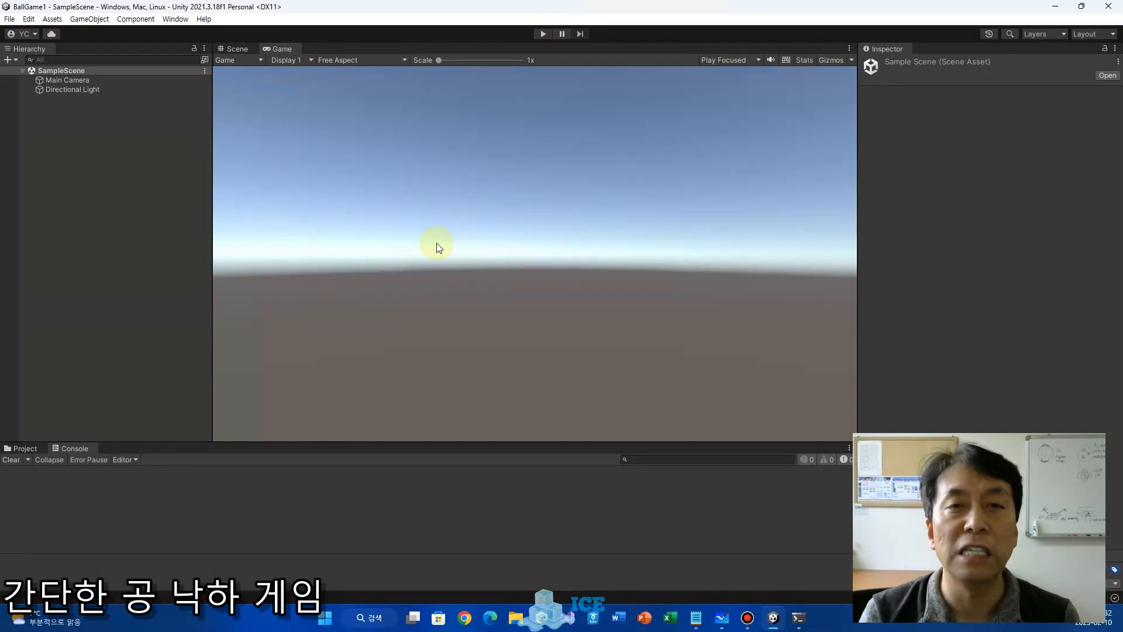
{"action": "left_click", "coordinate": [541, 33]}
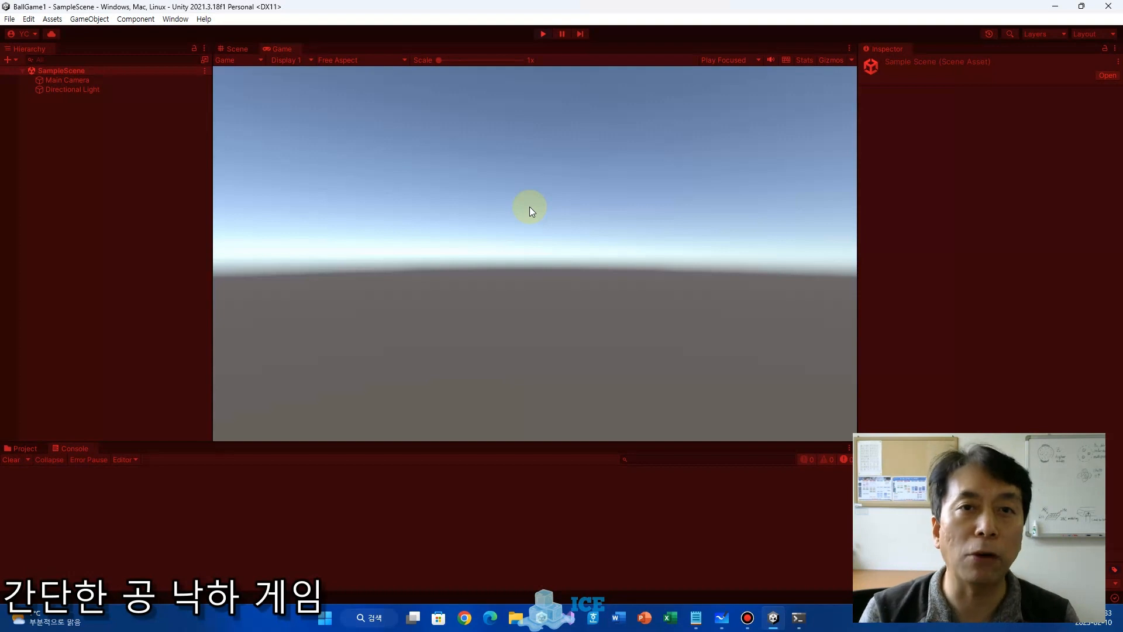
{"action": "left_click", "coordinate": [543, 34]}
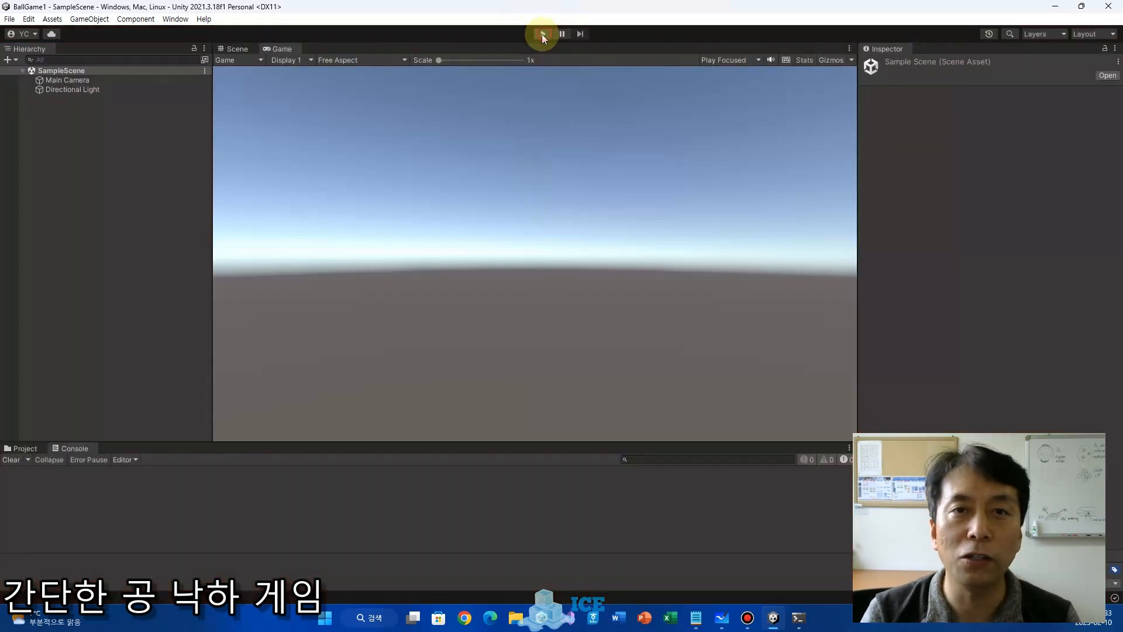
- Open the Colors page of the Unity Preferences and look through its colour settings
{"action": "left_click", "coordinate": [29, 19]}
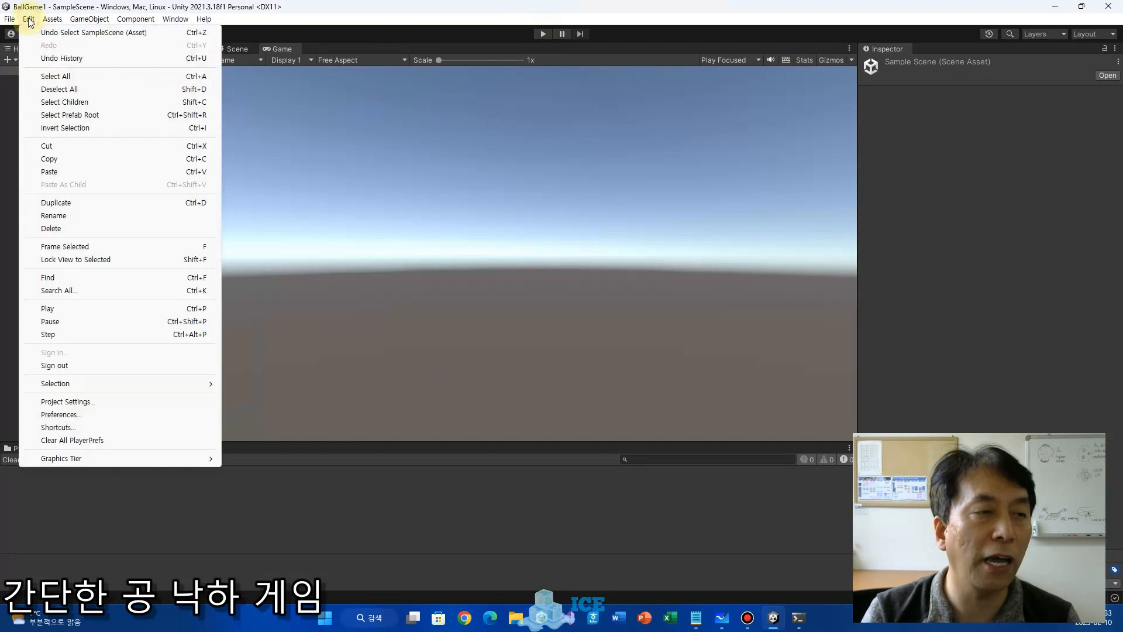
{"action": "left_click", "coordinate": [61, 414]}
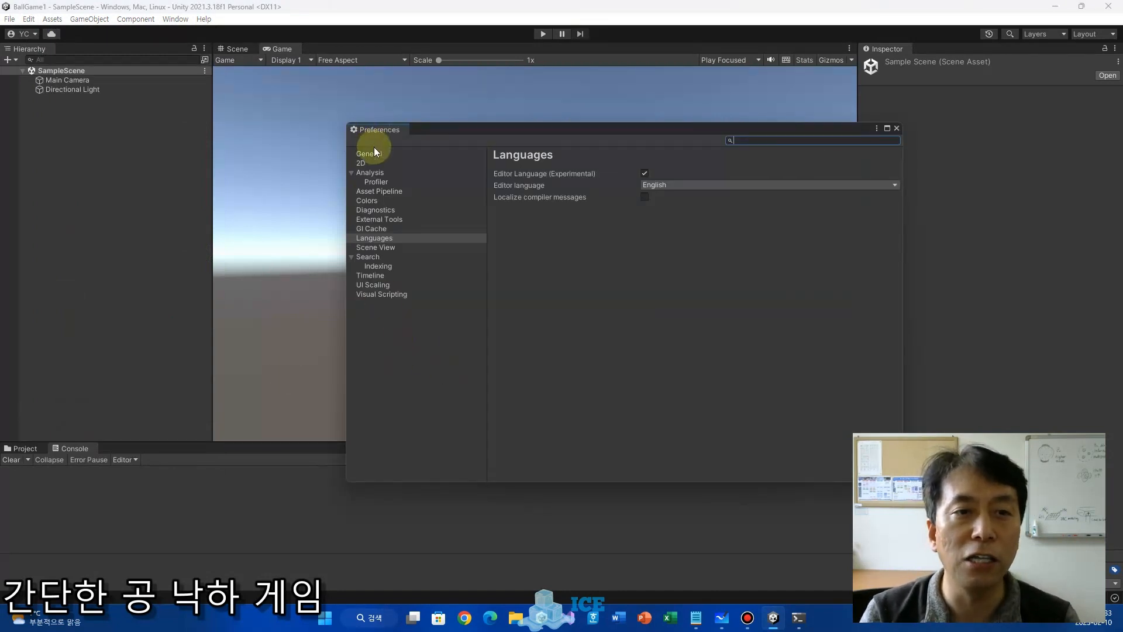
{"action": "left_click", "coordinate": [367, 200]}
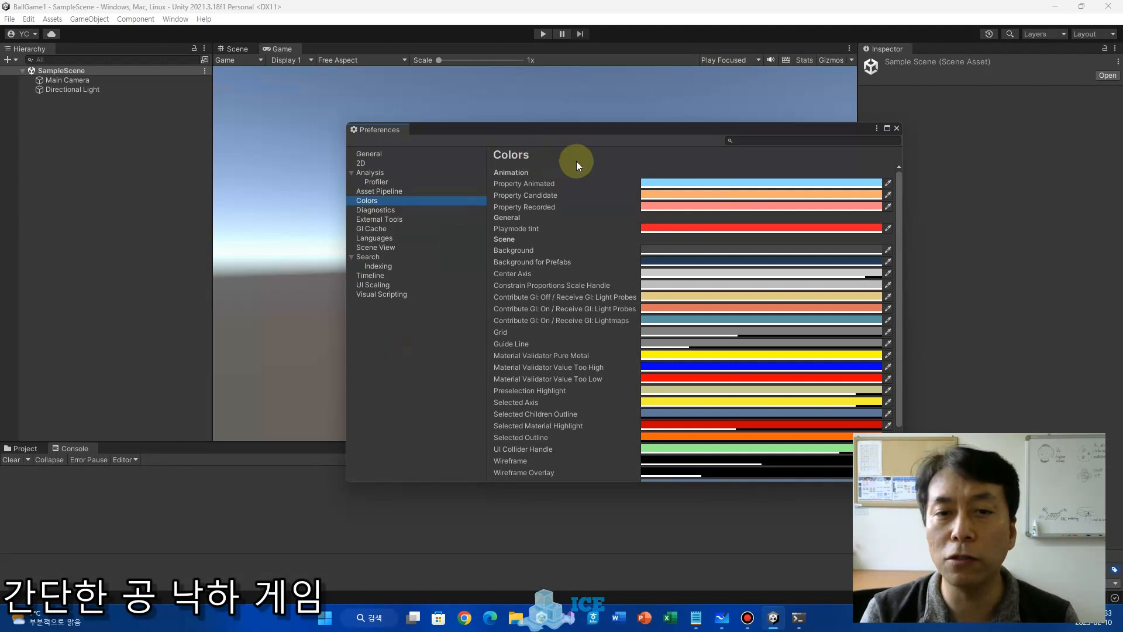
{"action": "scroll", "coordinate": [587, 251], "scroll_direction": "down", "scroll_amount": 2}
{"action": "scroll", "coordinate": [585, 258], "scroll_direction": "up", "scroll_amount": 2}
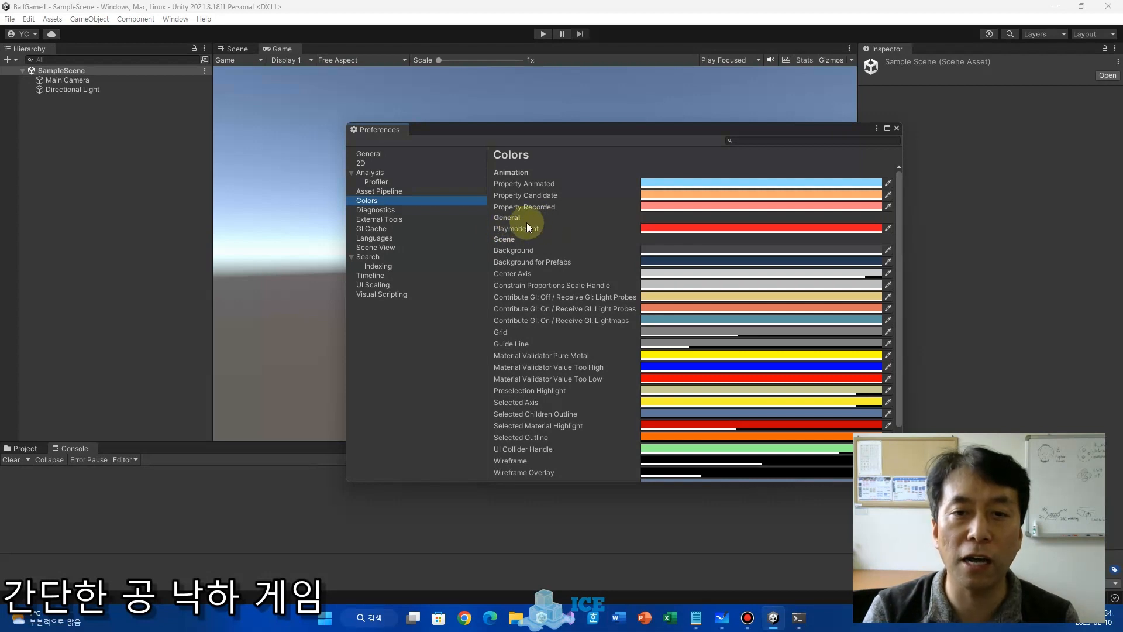
- Try green and blue as the Playmode tint, reset it to the original red and close the Preferences
{"action": "left_click", "coordinate": [704, 228]}
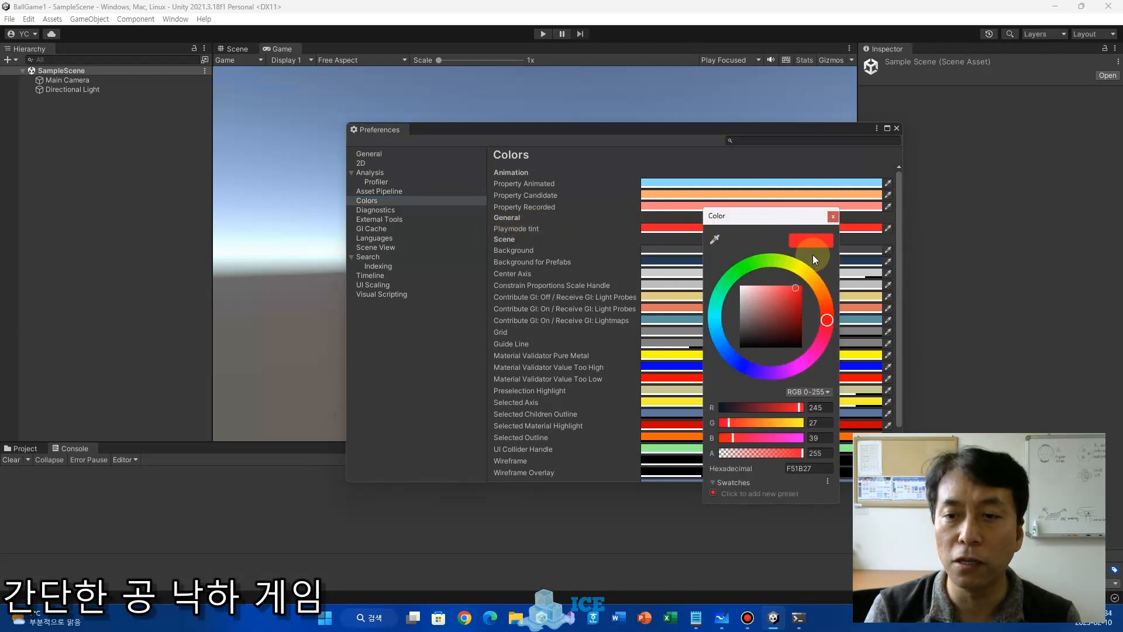
{"action": "left_click", "coordinate": [738, 269]}
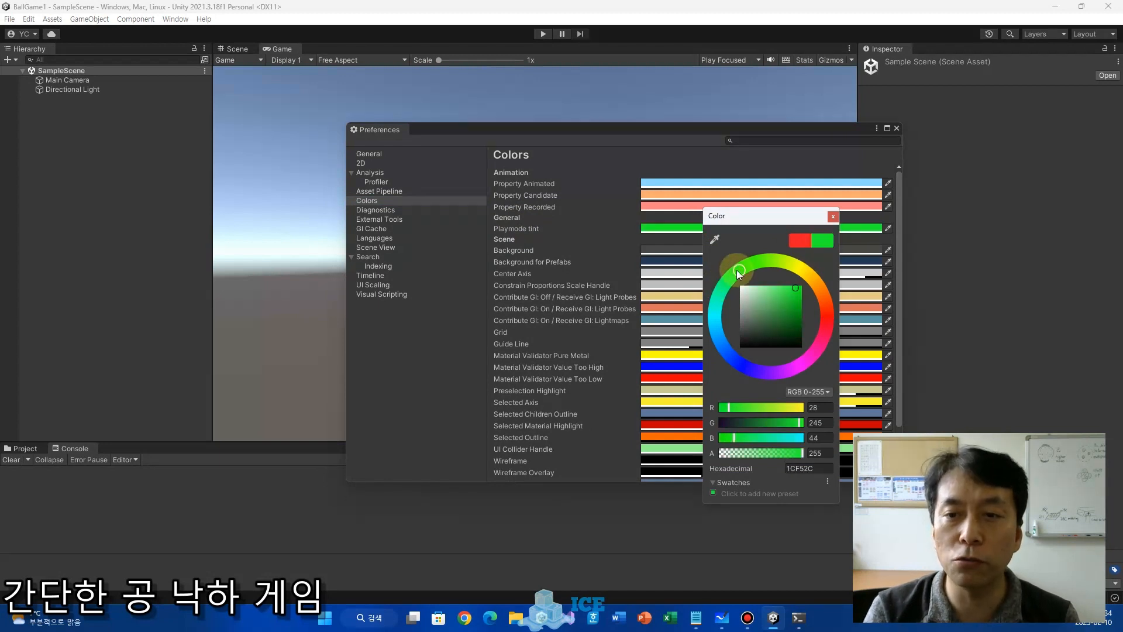
{"action": "left_click", "coordinate": [733, 358]}
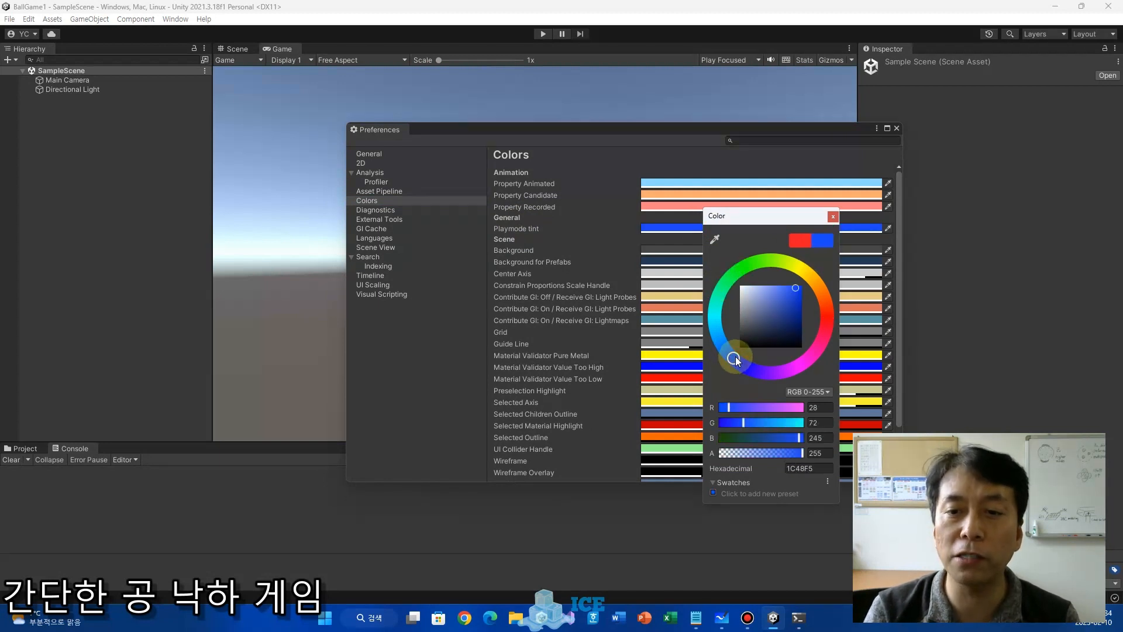
{"action": "left_click", "coordinate": [795, 240]}
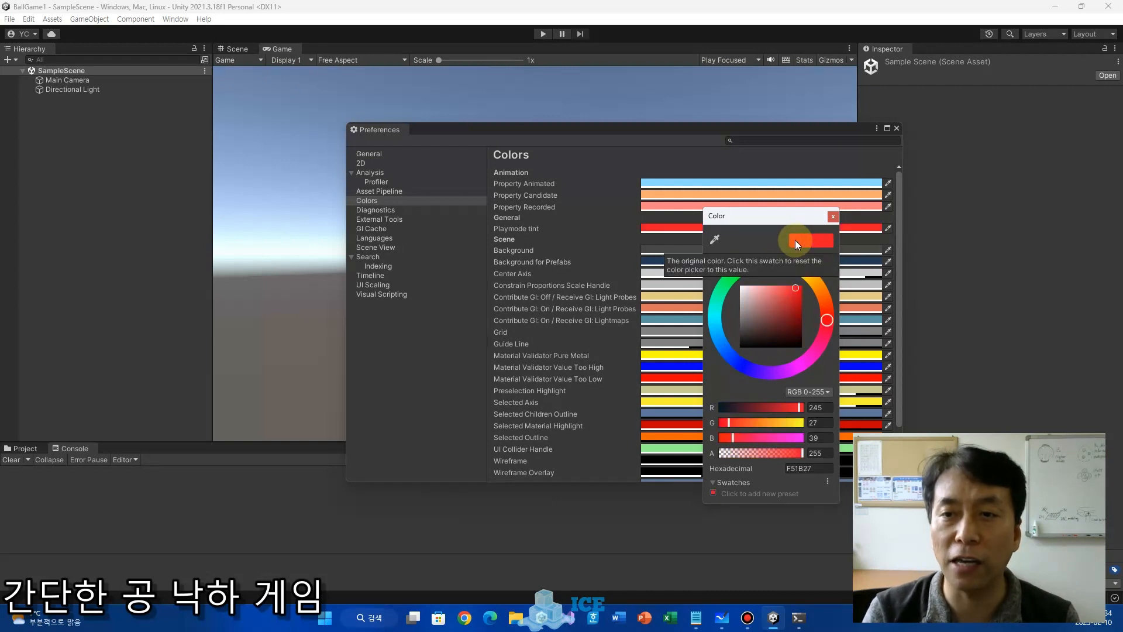
{"action": "left_click", "coordinate": [833, 216]}
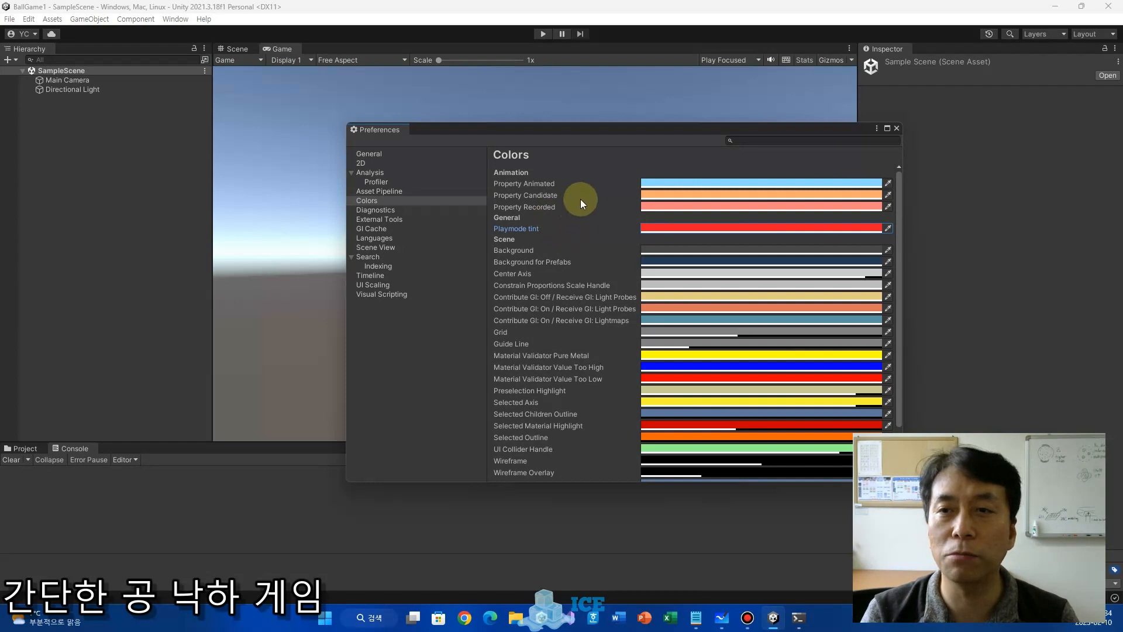
{"action": "left_click", "coordinate": [897, 128]}
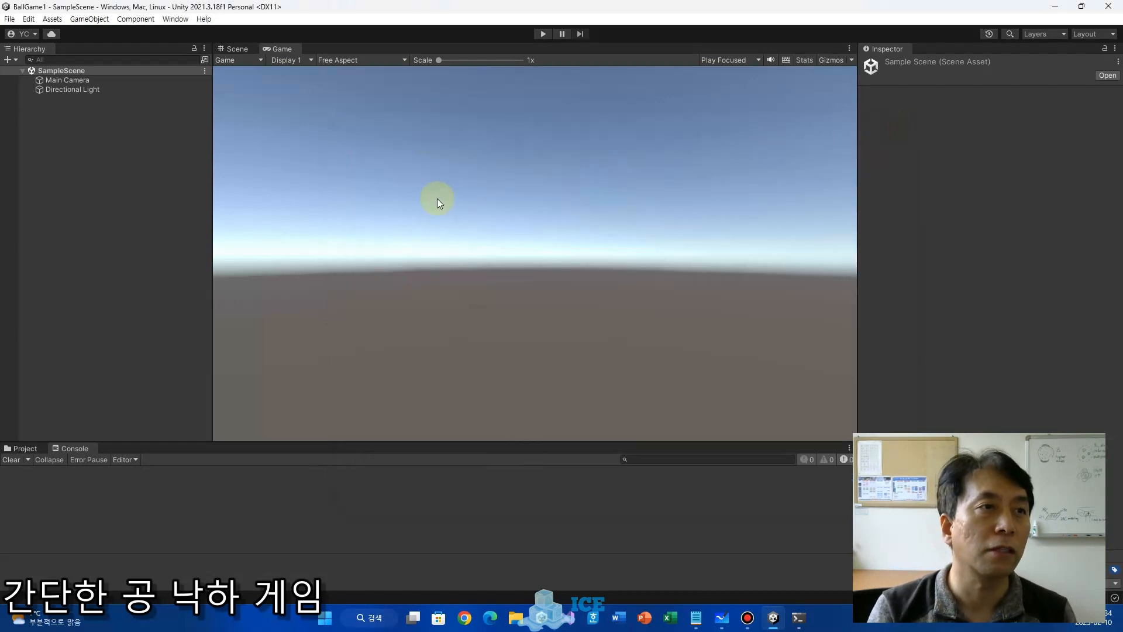
- Start and stop play mode to check the tint, and view the Playmode tint colour in the Preferences without changing it
{"action": "left_click", "coordinate": [543, 33]}
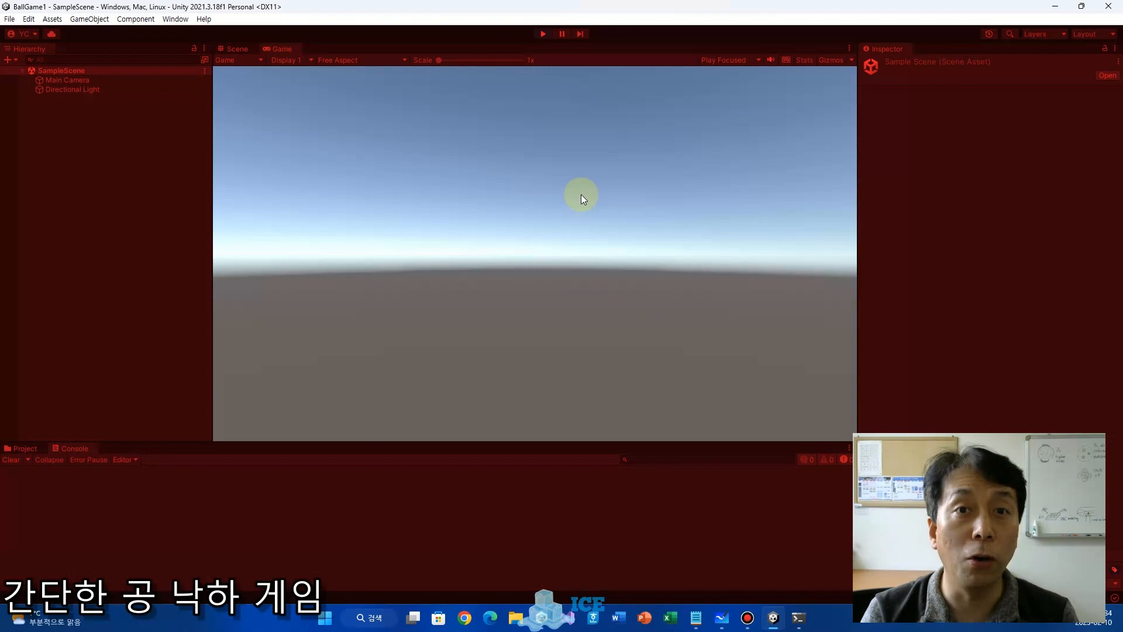
{"action": "left_click", "coordinate": [542, 34]}
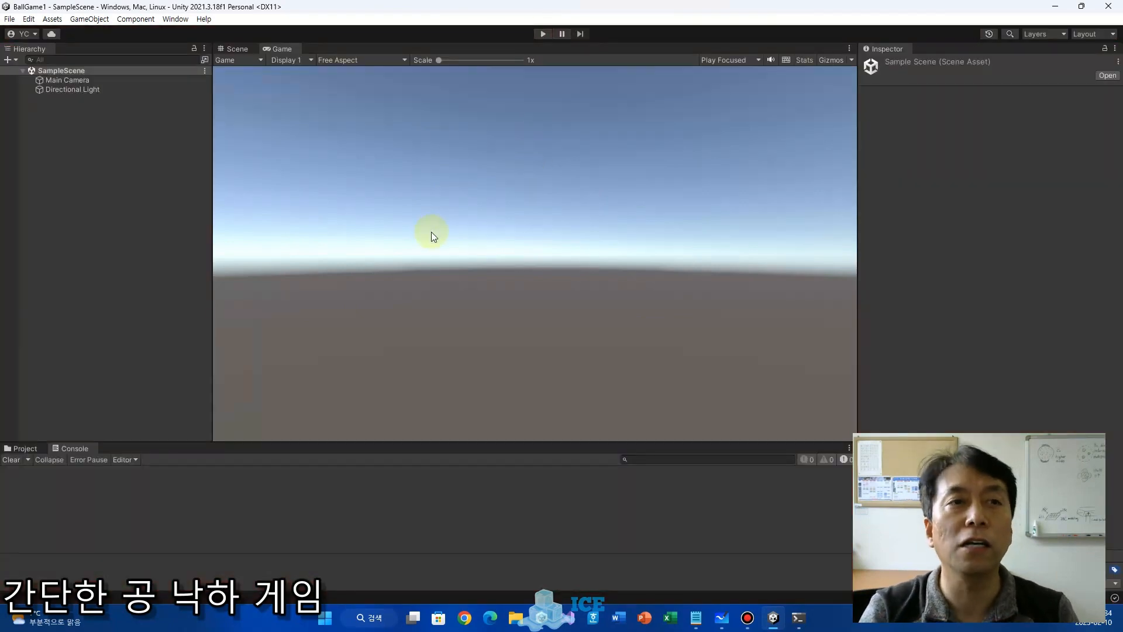
{"action": "left_click", "coordinate": [28, 19]}
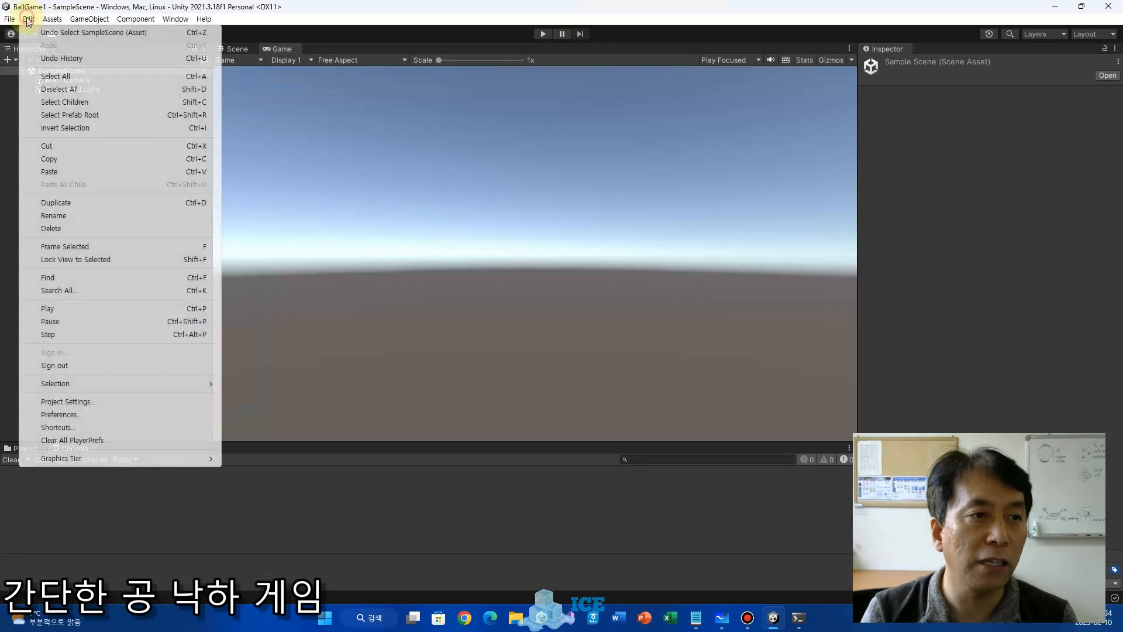
{"action": "left_click", "coordinate": [57, 414]}
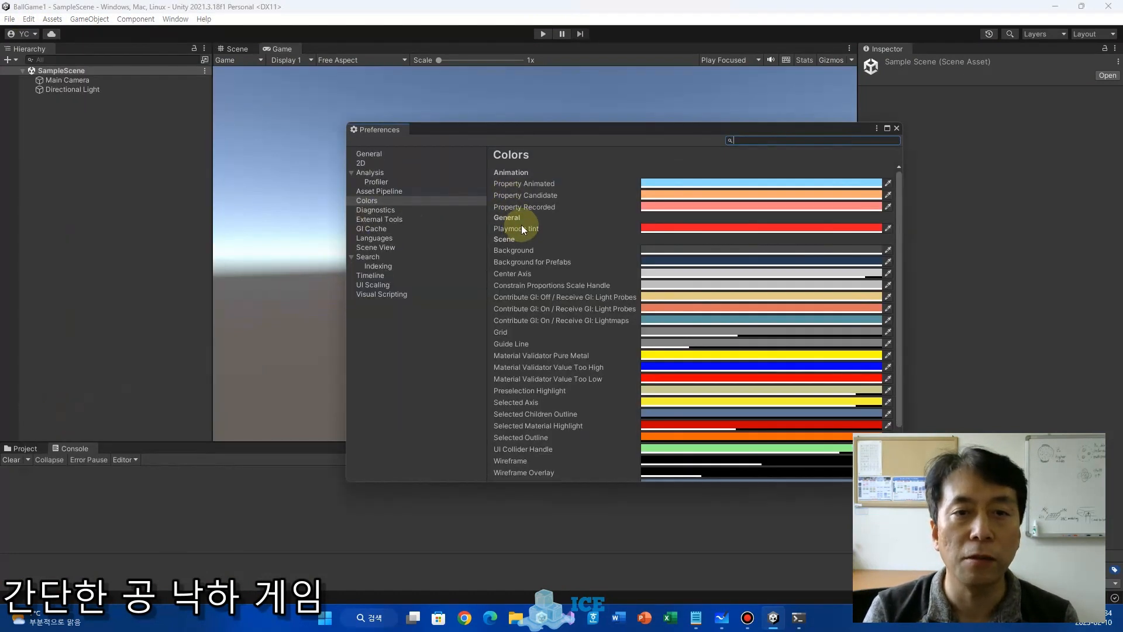
{"action": "left_click", "coordinate": [682, 228]}
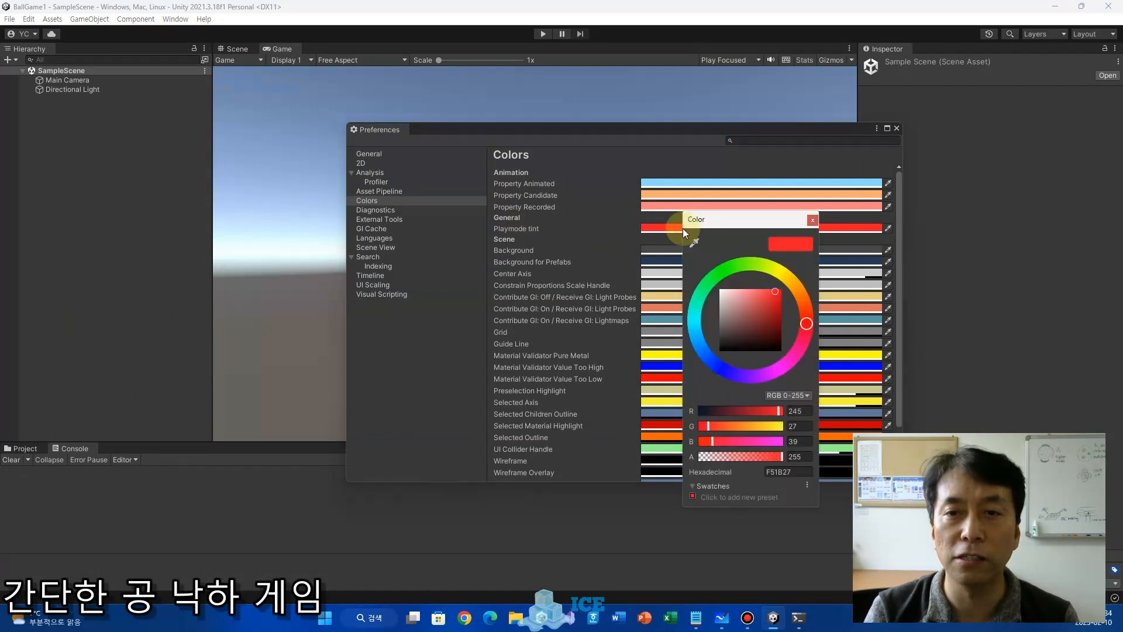
{"action": "left_click", "coordinate": [812, 220]}
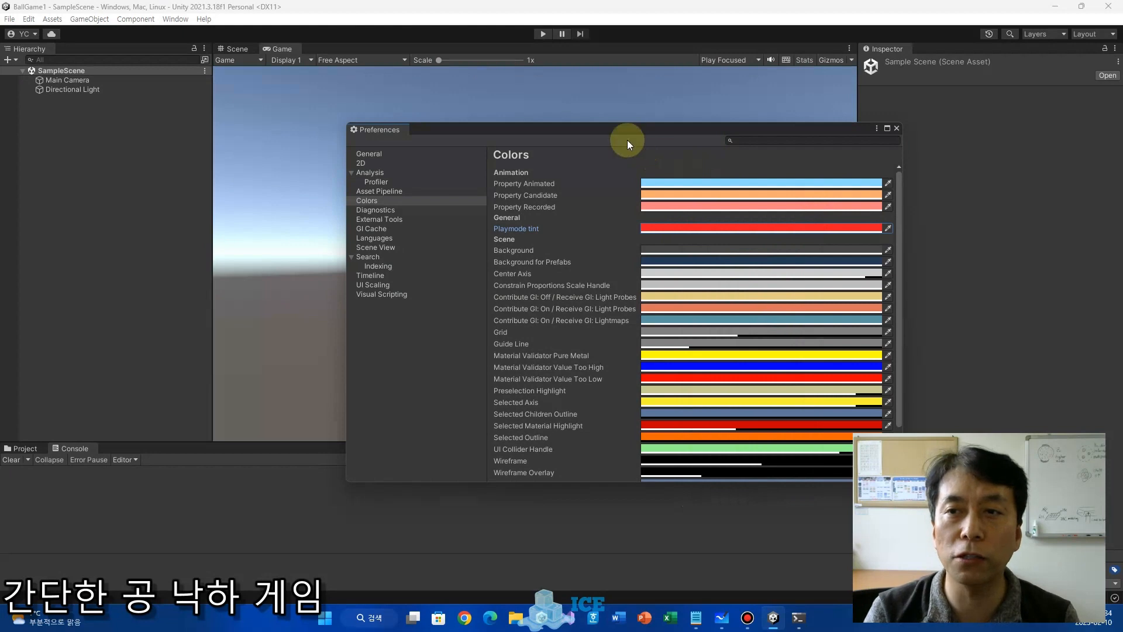
{"action": "left_click", "coordinate": [896, 128]}
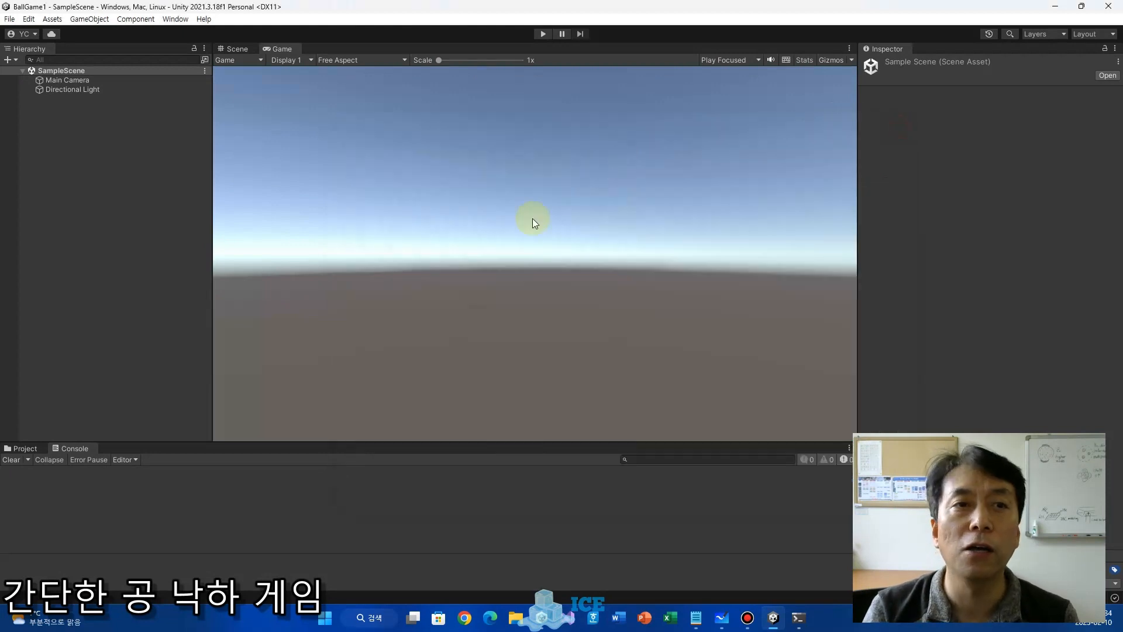